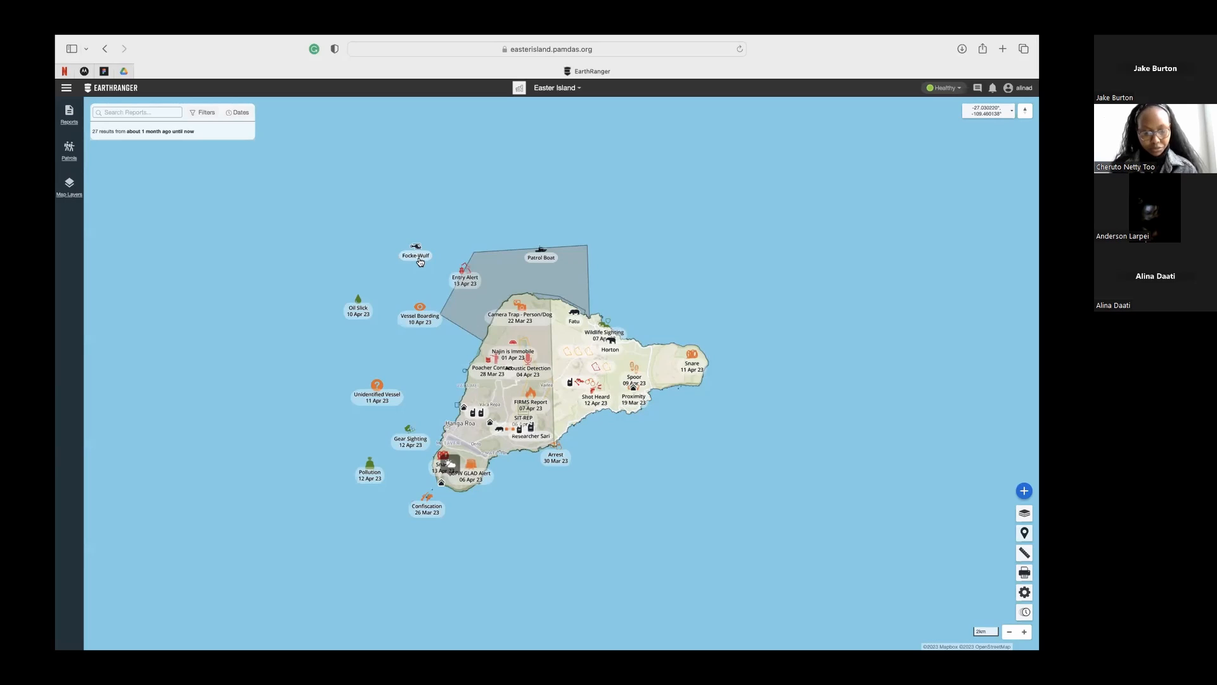
View the details and movement tracks of the Focke-Wulf and Fatu subjects on the map and close them
click(418, 260)
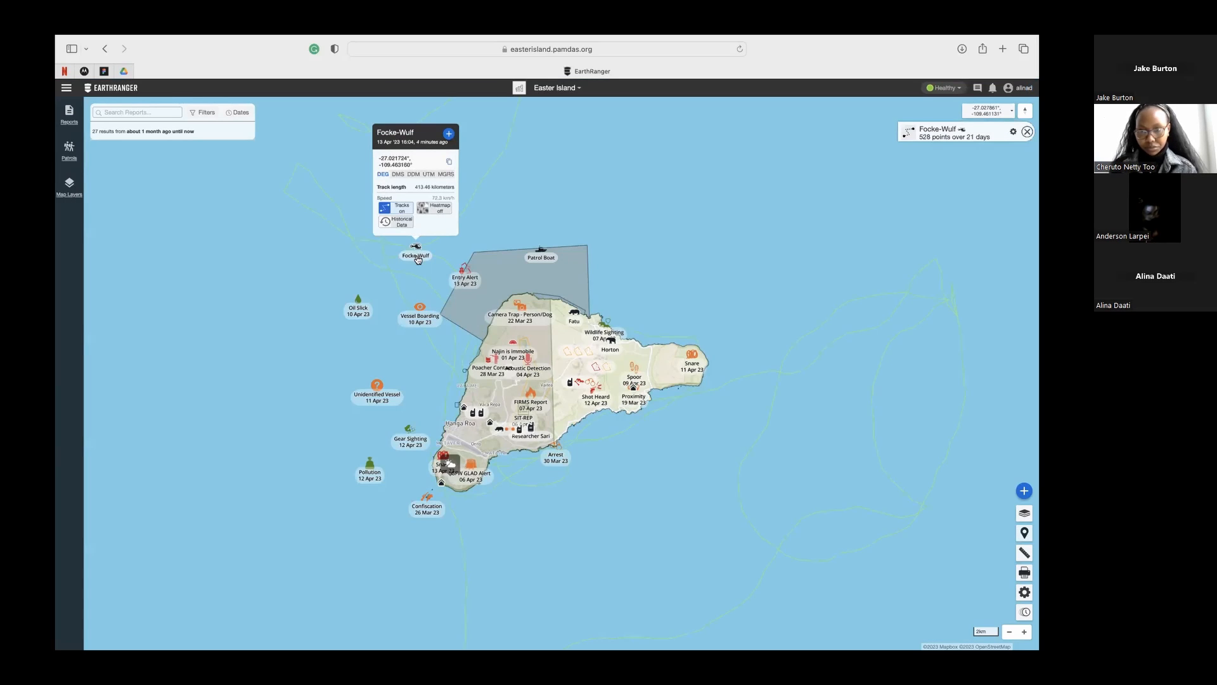
click(576, 325)
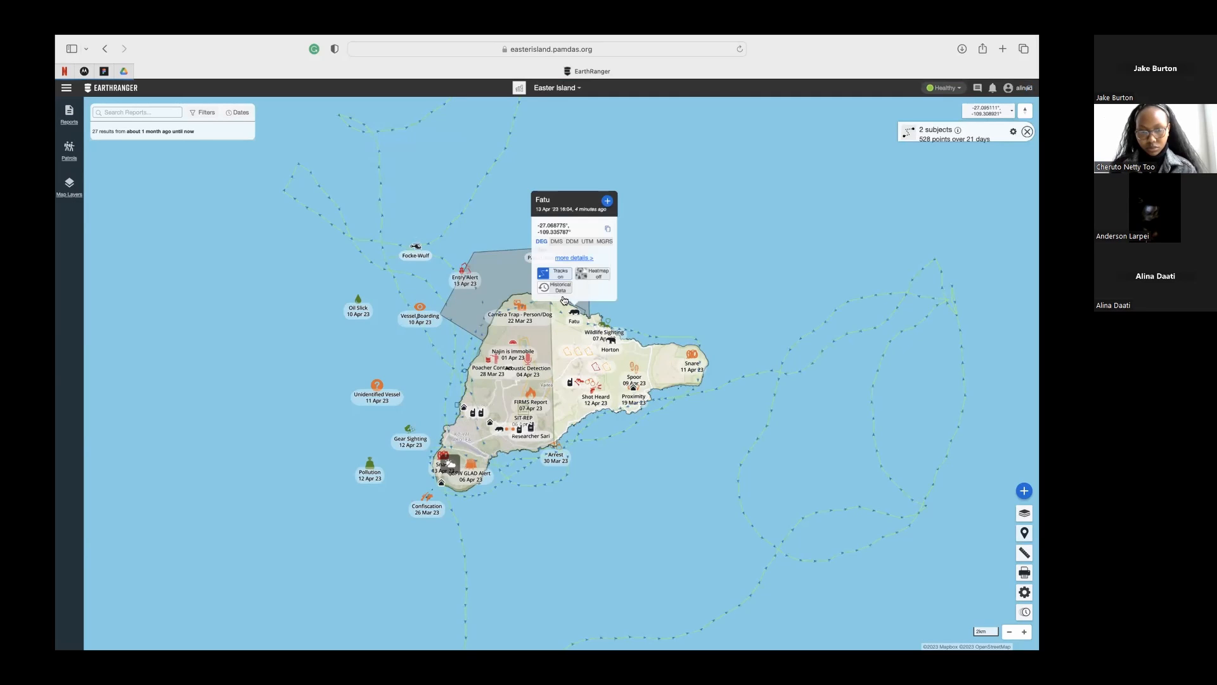
click(643, 300)
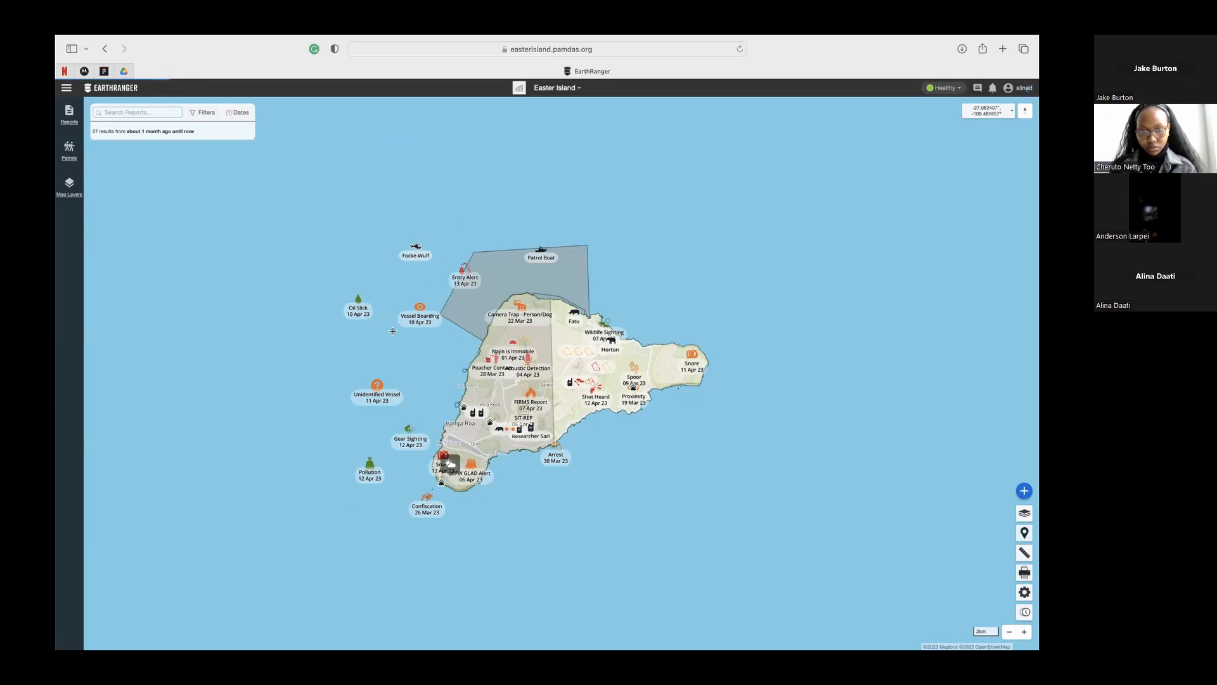
scroll(393, 331, up, 1)
scroll(393, 331, down, 1)
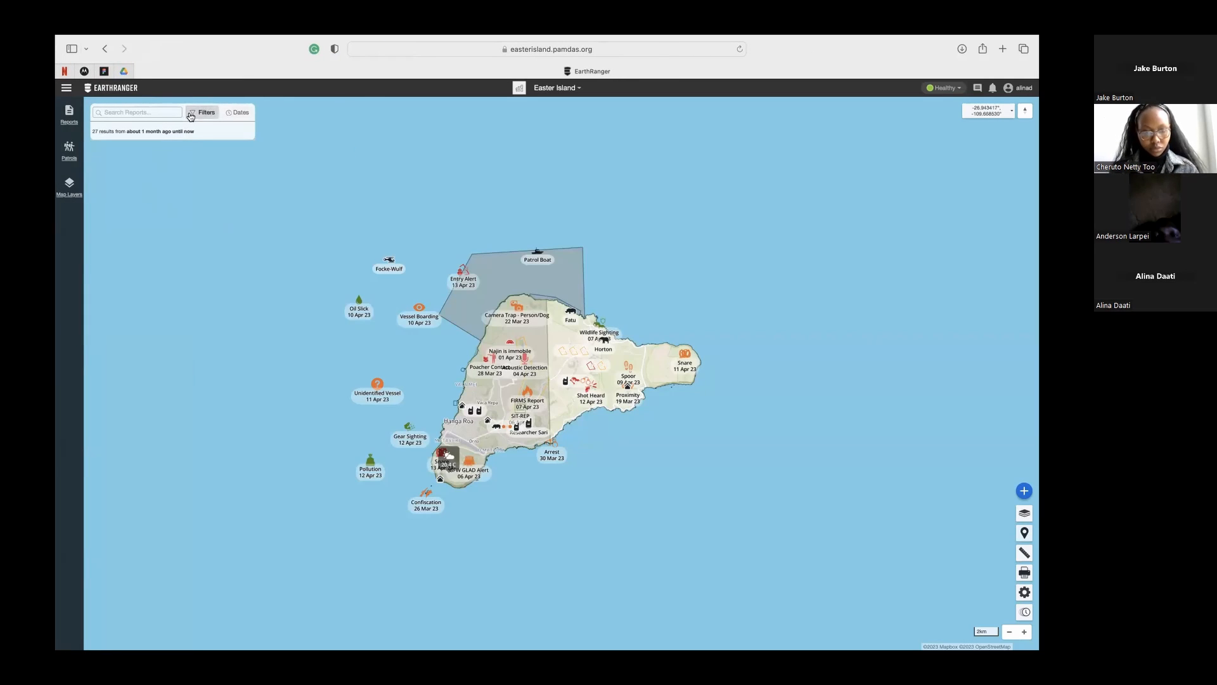
Open the reports list and look through its report type filters and date range options
click(78, 121)
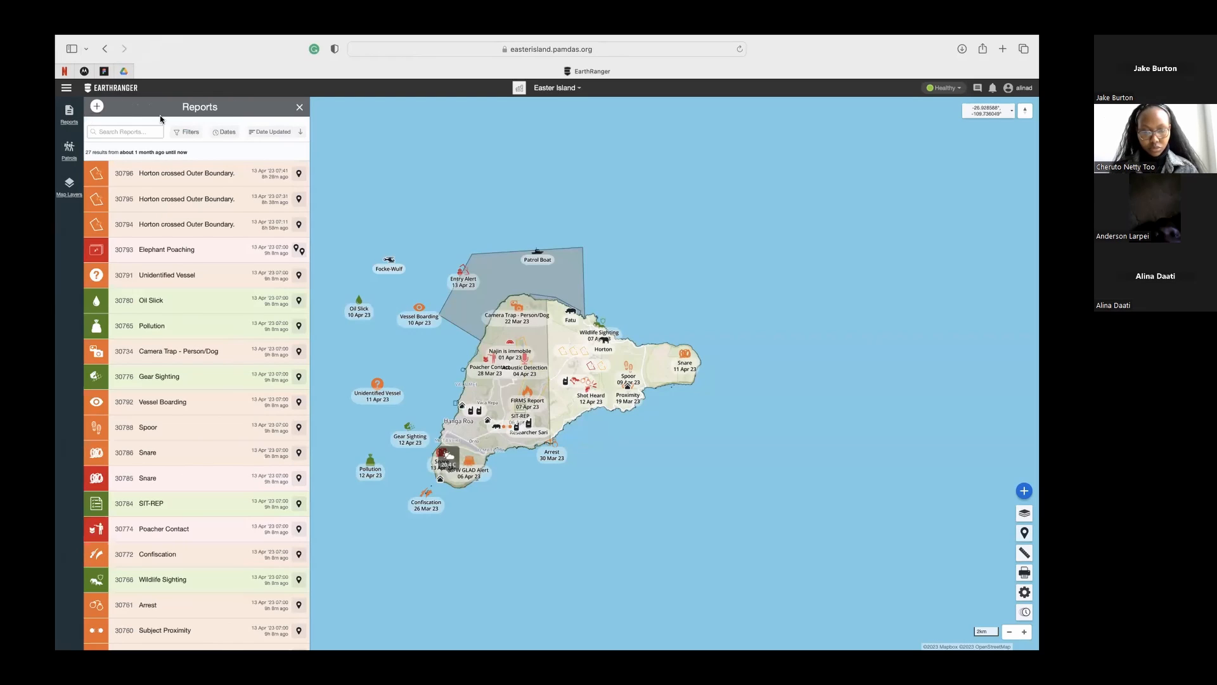
click(190, 133)
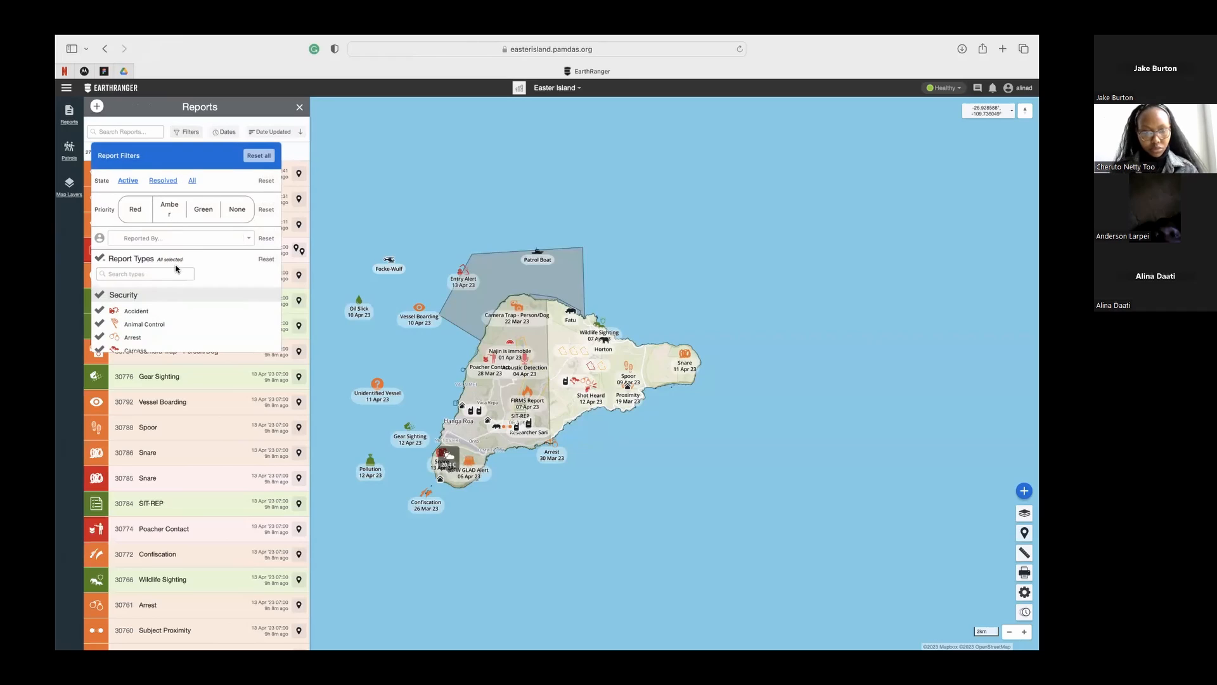
scroll(176, 309, down, 2)
scroll(176, 309, down, 1)
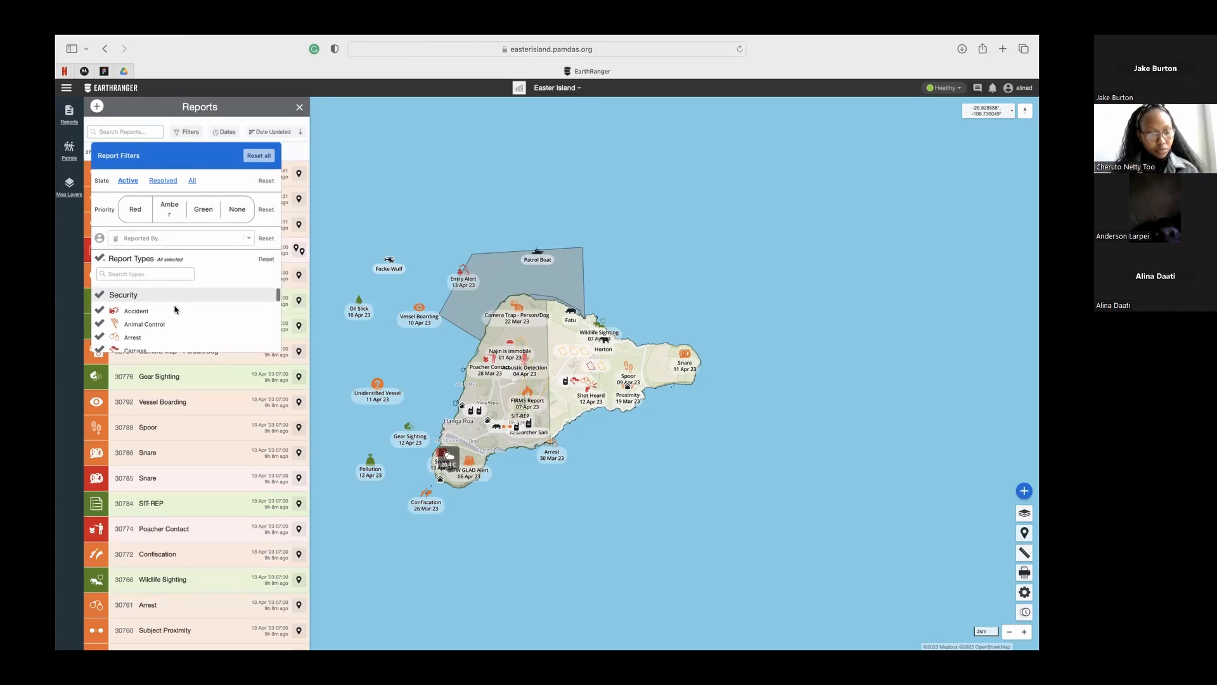
scroll(176, 309, down, 2)
scroll(177, 309, down, 1)
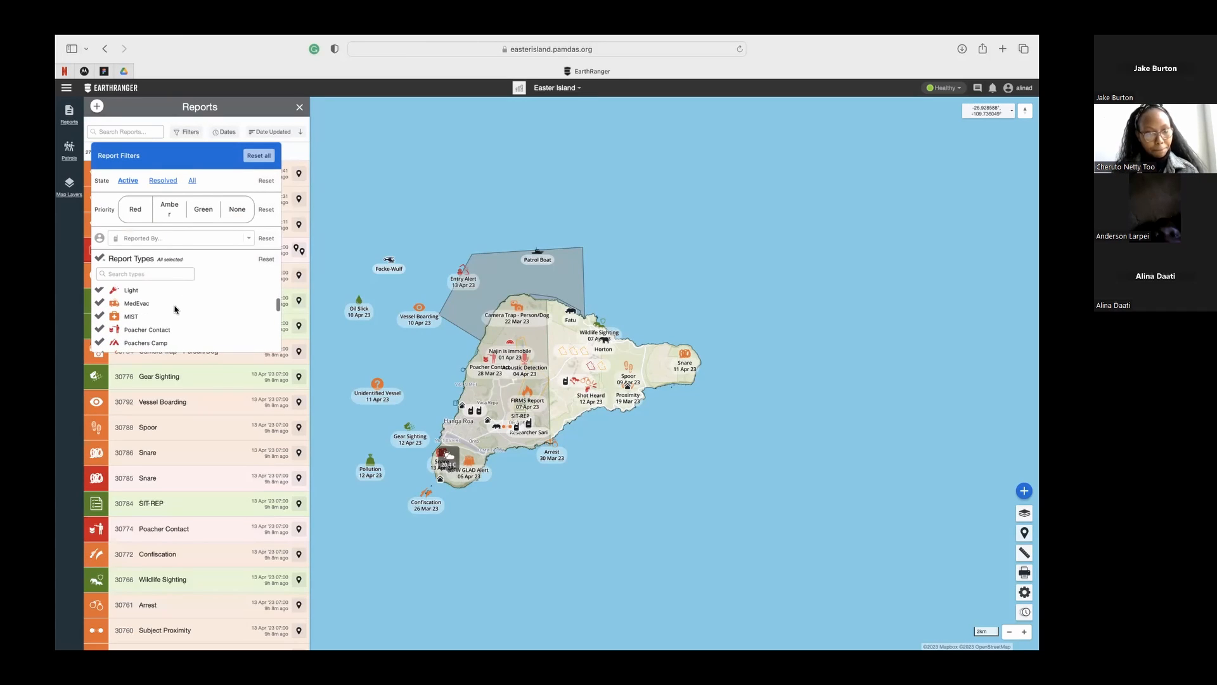
click(226, 132)
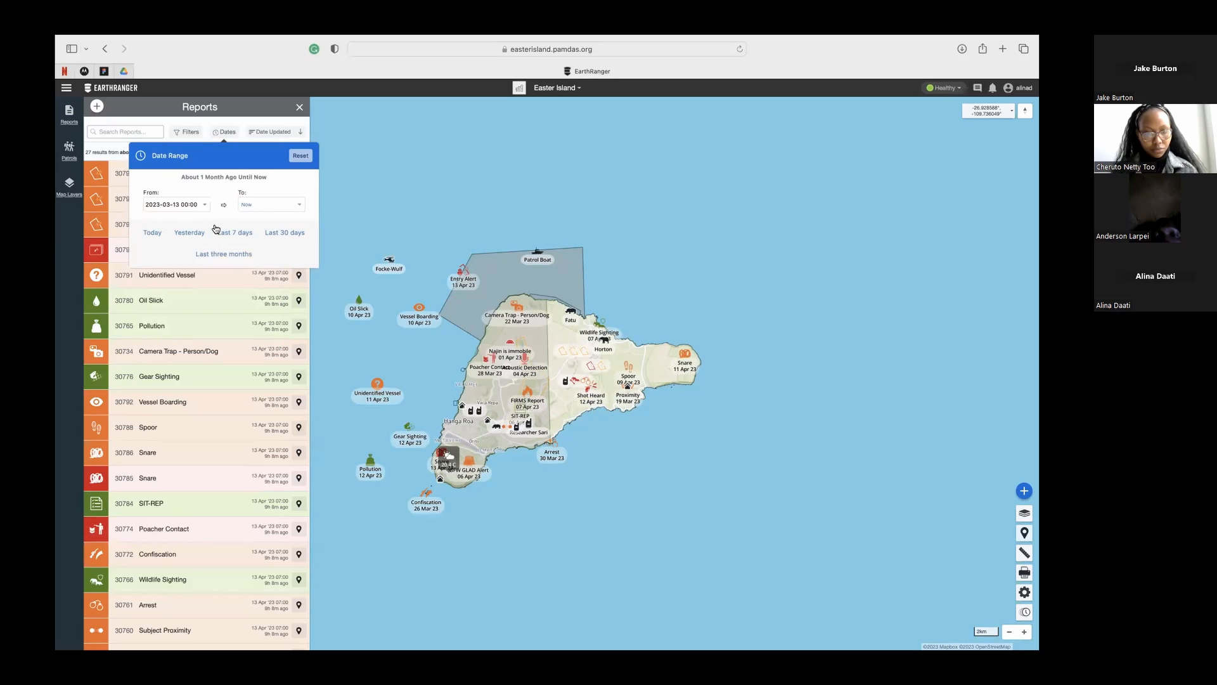
Filter the reports to only the Snare report type and check the date range options
click(187, 132)
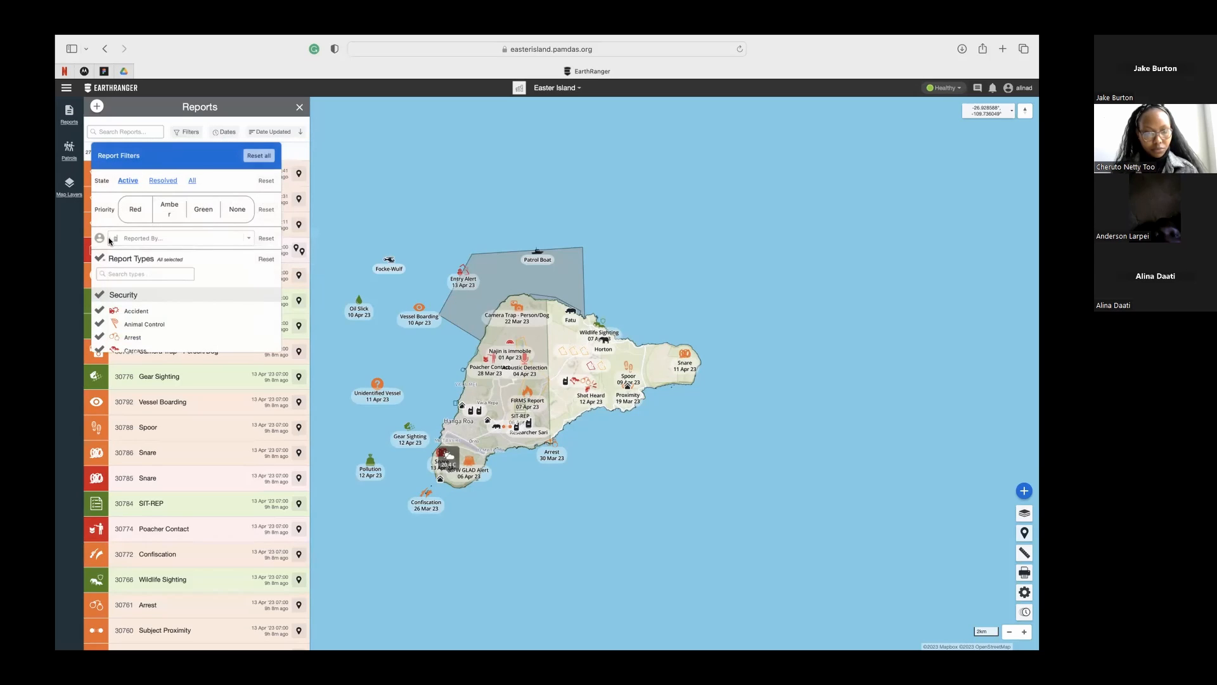
scroll(141, 319, down, 2)
scroll(142, 319, up, 2)
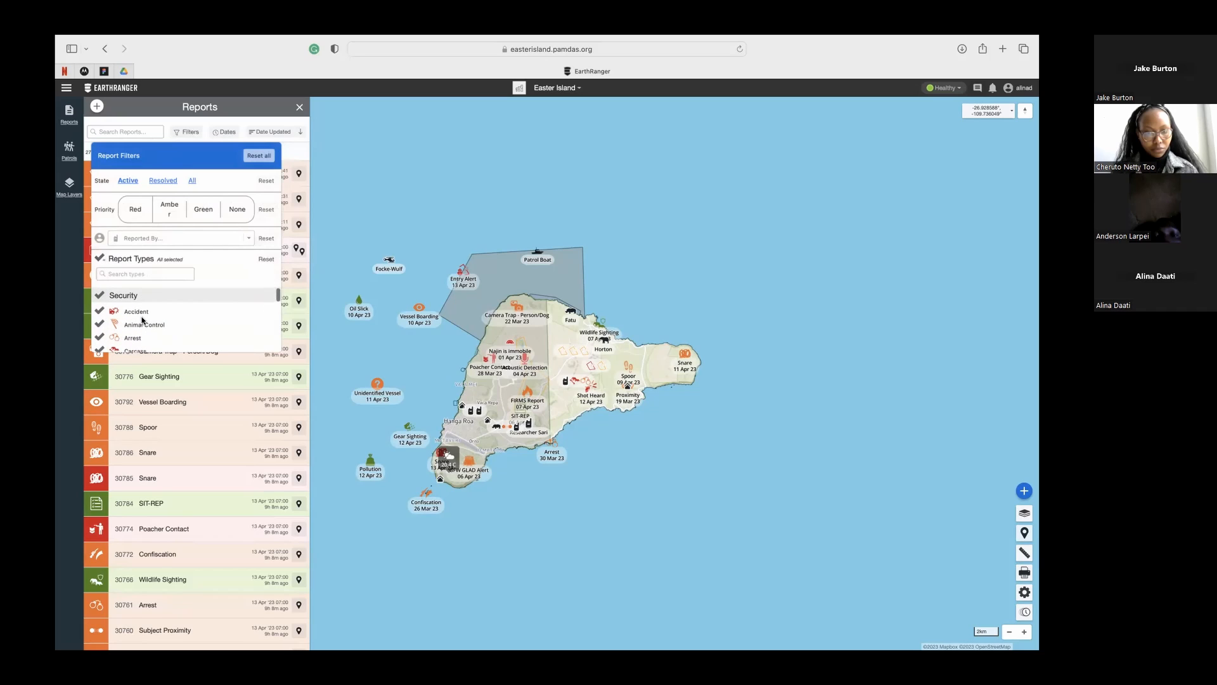
click(100, 258)
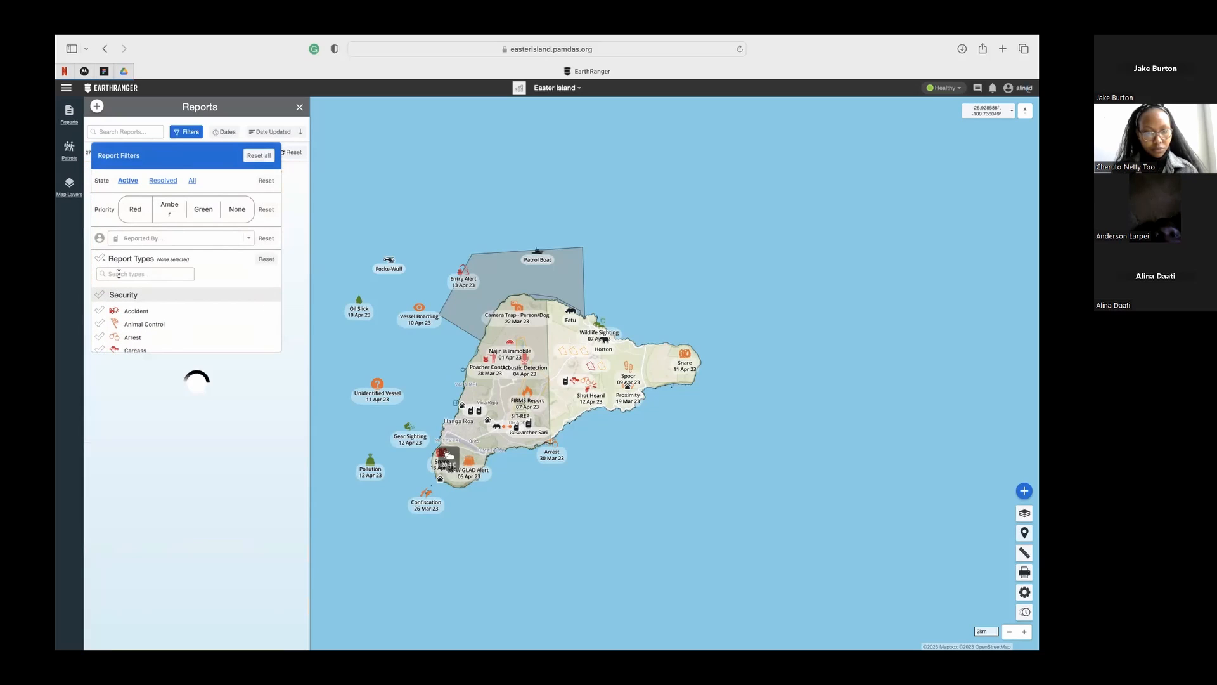
click(146, 274)
text(sna)
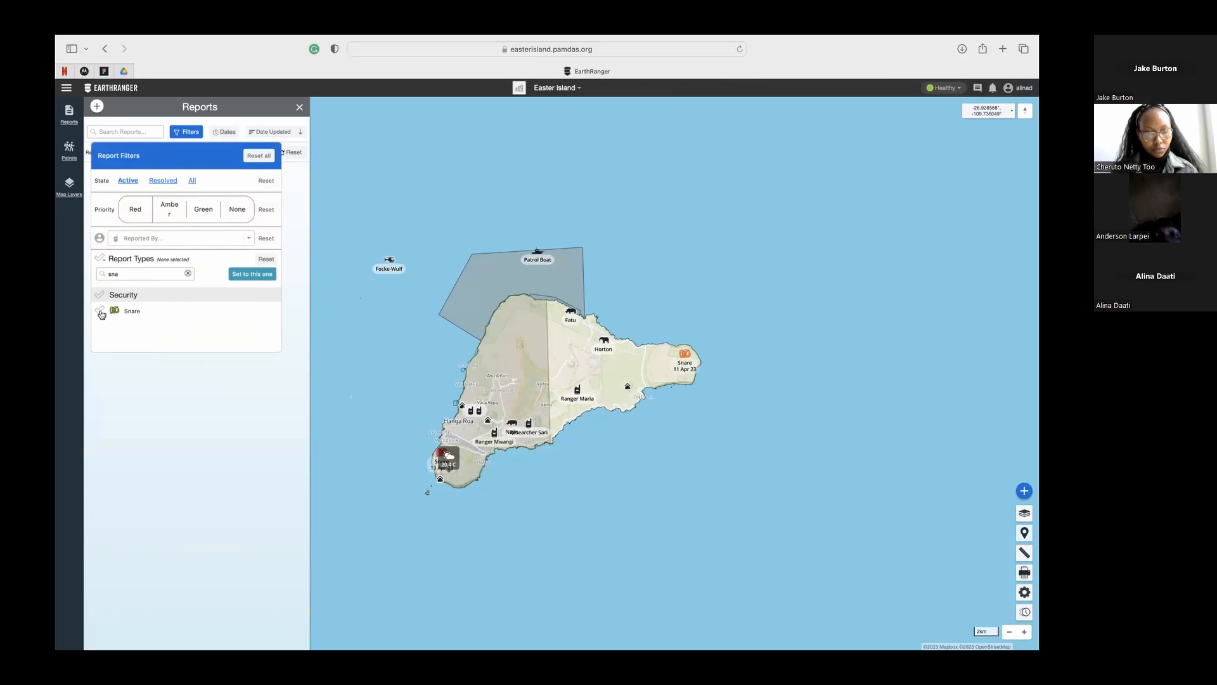
click(101, 311)
click(222, 134)
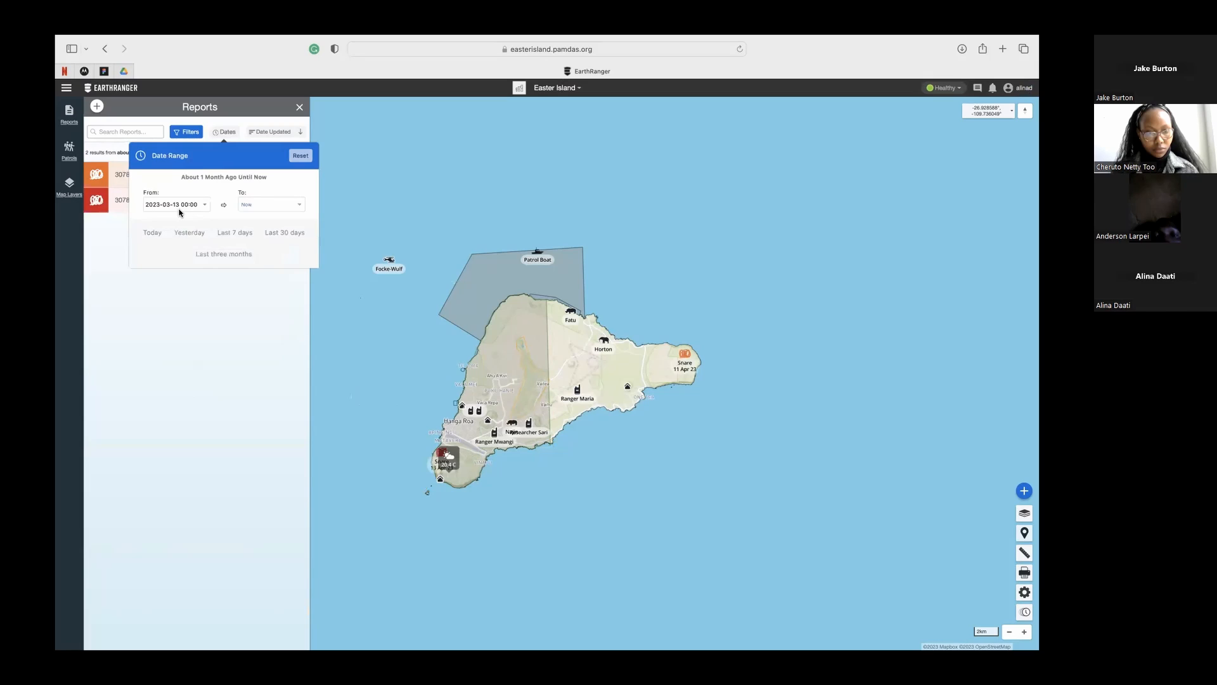
click(146, 313)
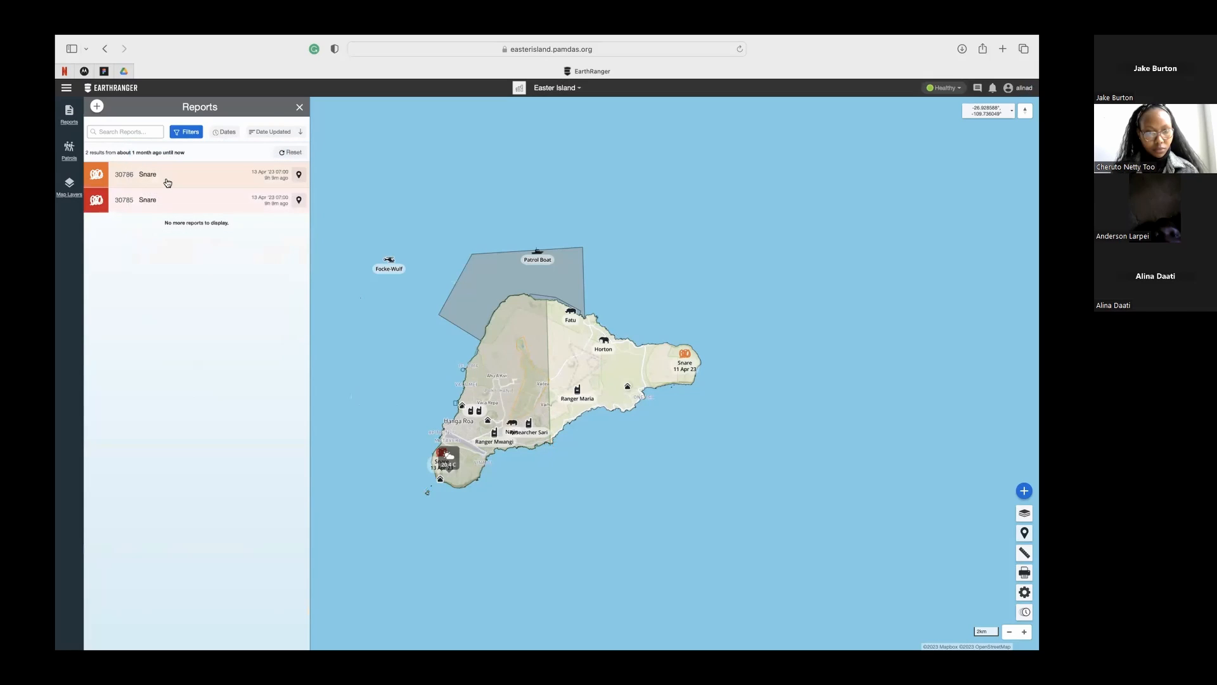
Export the filtered field reports, allowing the site's download, and return to the map
click(66, 89)
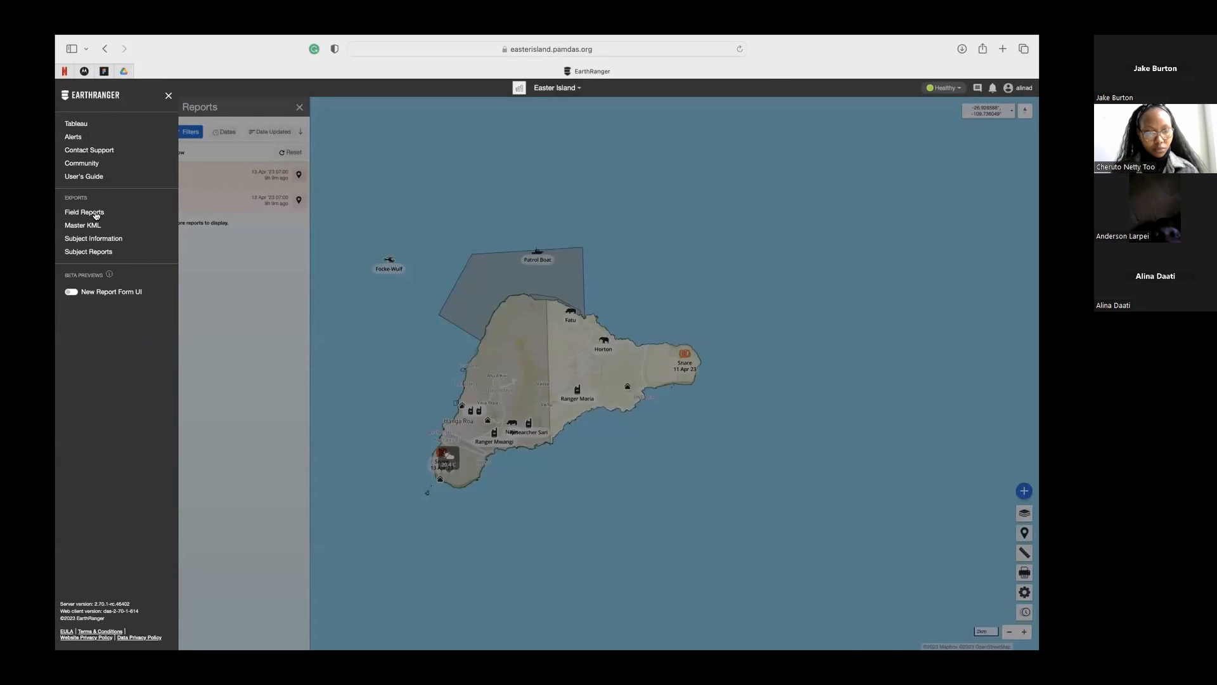
click(96, 213)
click(655, 395)
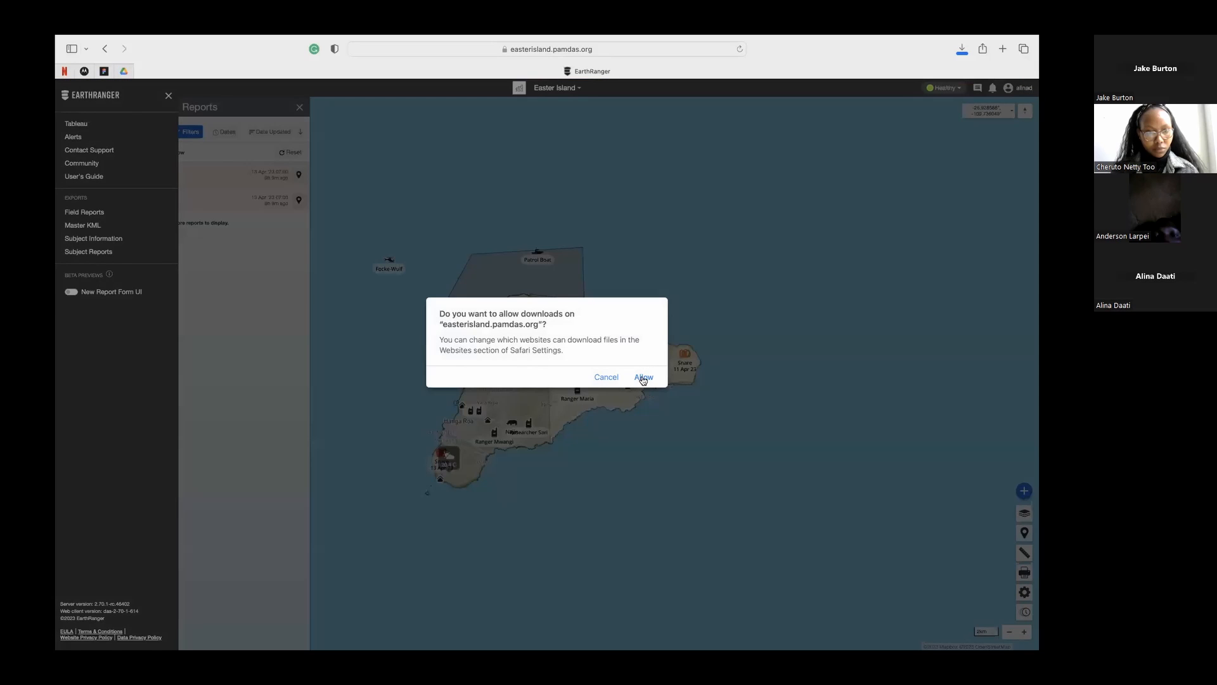
click(643, 378)
click(344, 280)
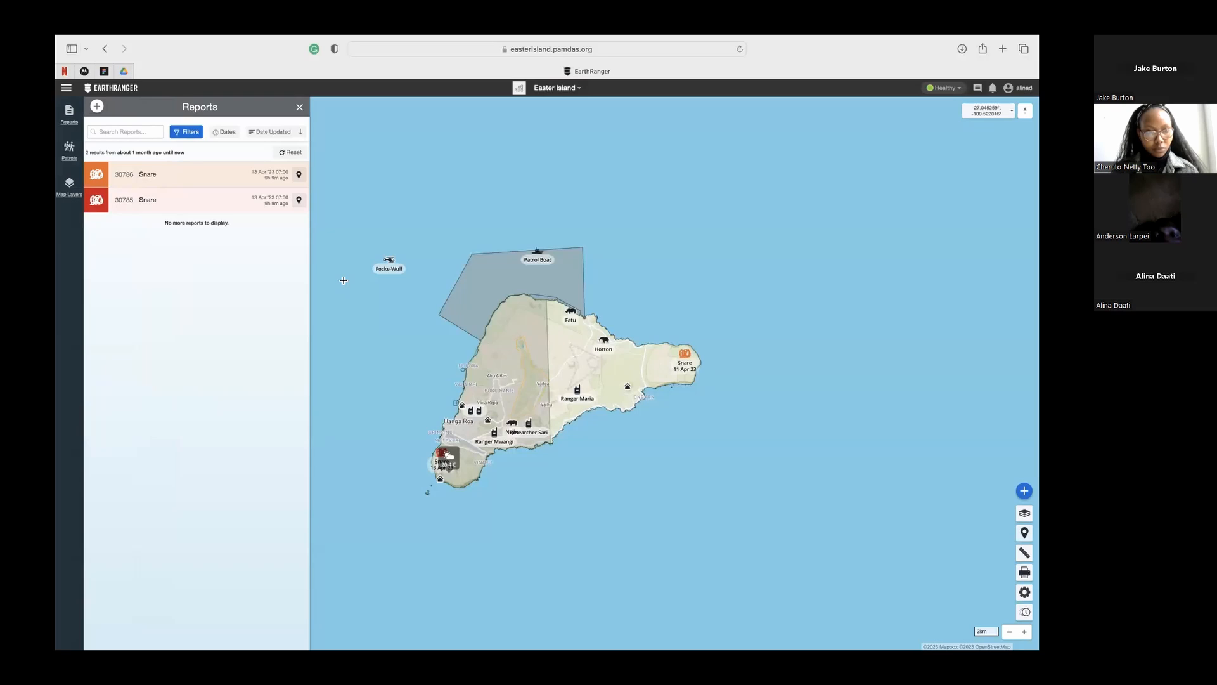
Switch to QGIS and load the WestBnd, EastBnd and CentralBnd boundary layers, with all three shown in full
key(ctrl+Left)
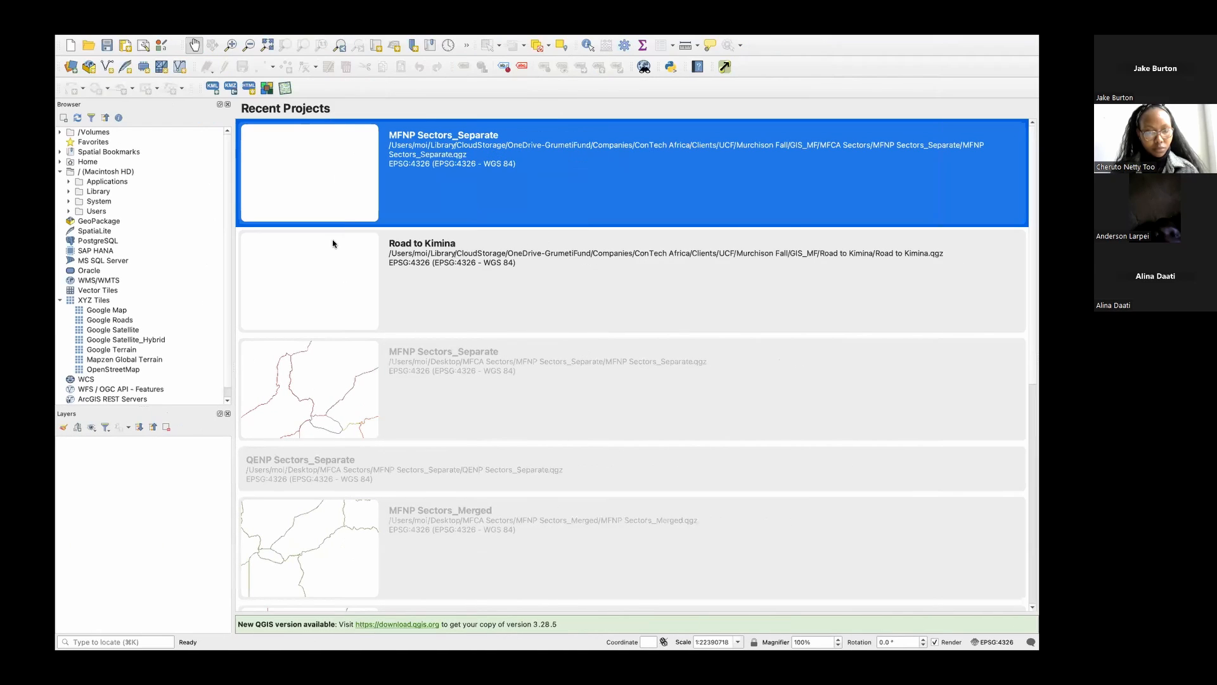
click(164, 497)
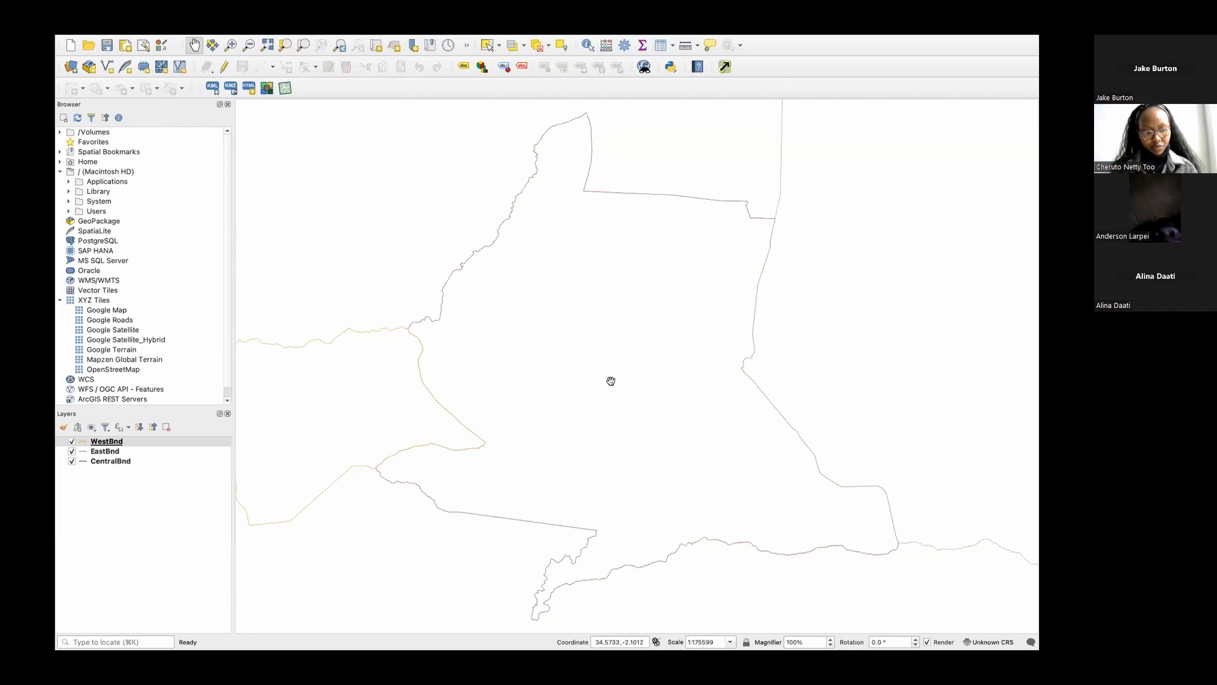
scroll(610, 380, down, 3)
drag(611, 381, 638, 381)
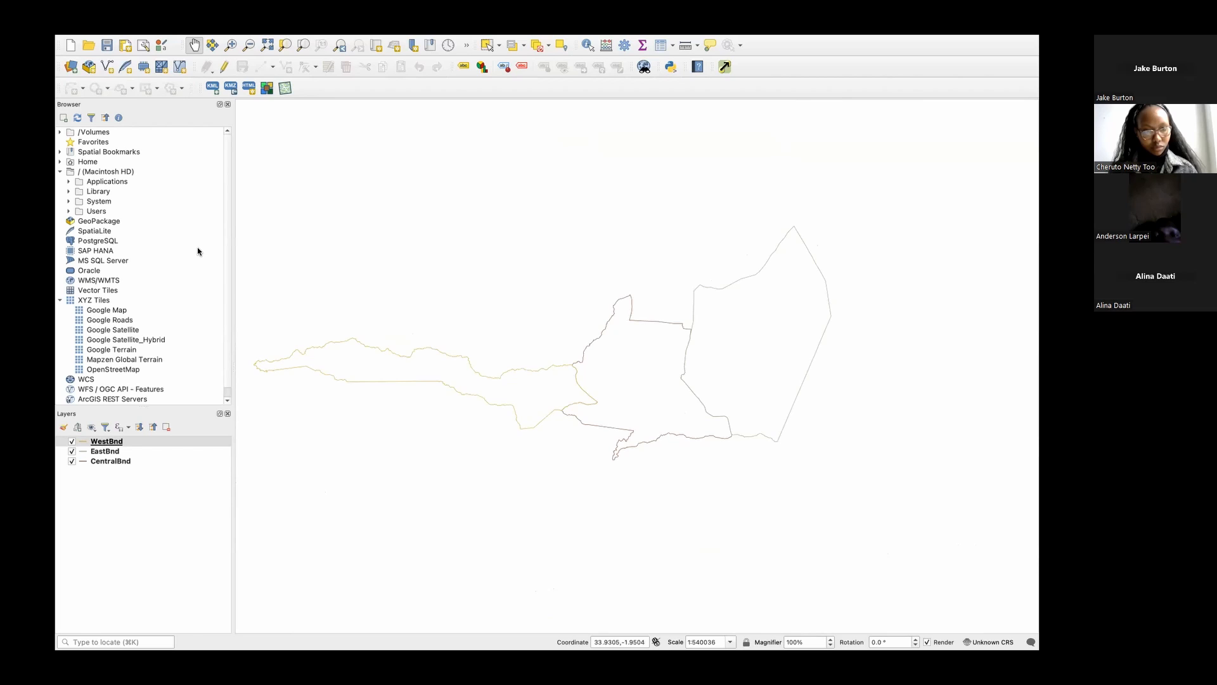
Add the exported snare reports as a delimited text point layer named Snares
key(ctrl+Left)
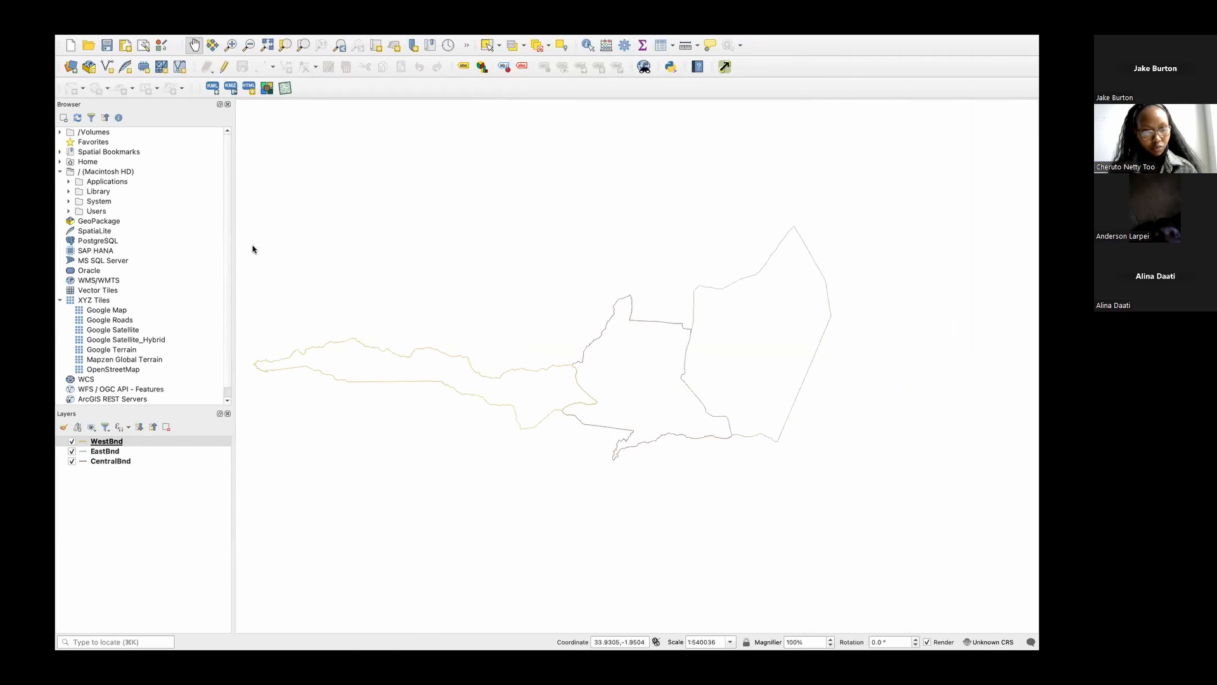
mouse_move(211, 55)
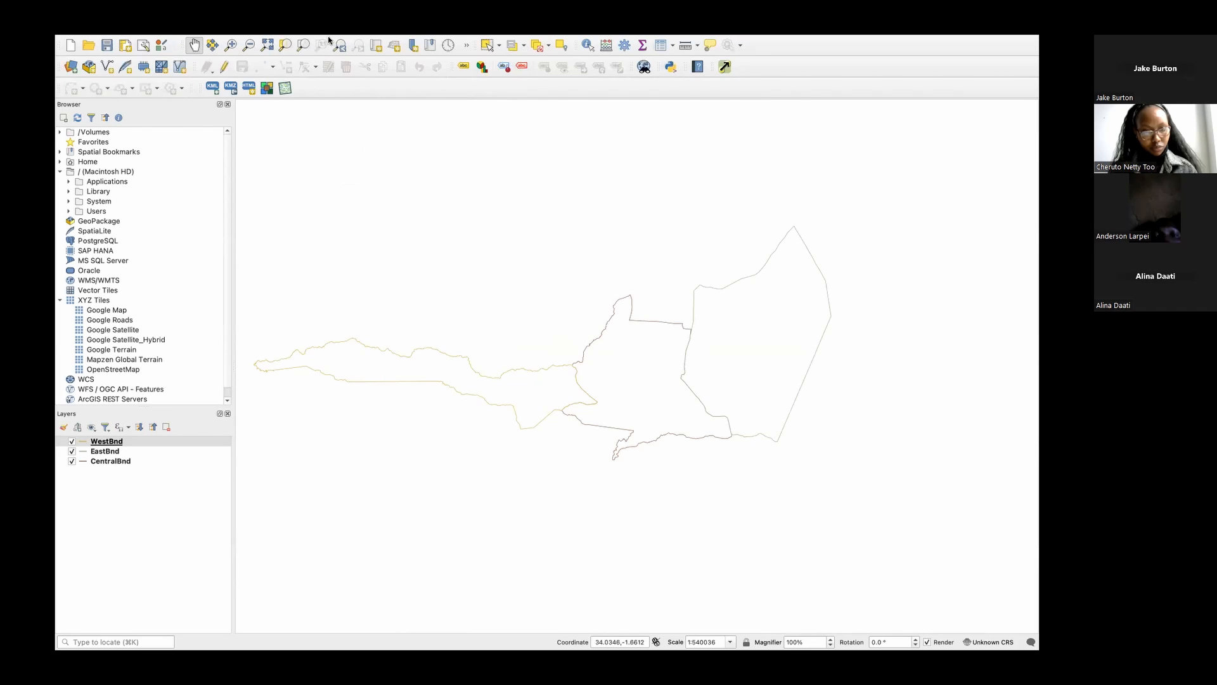
click(213, 39)
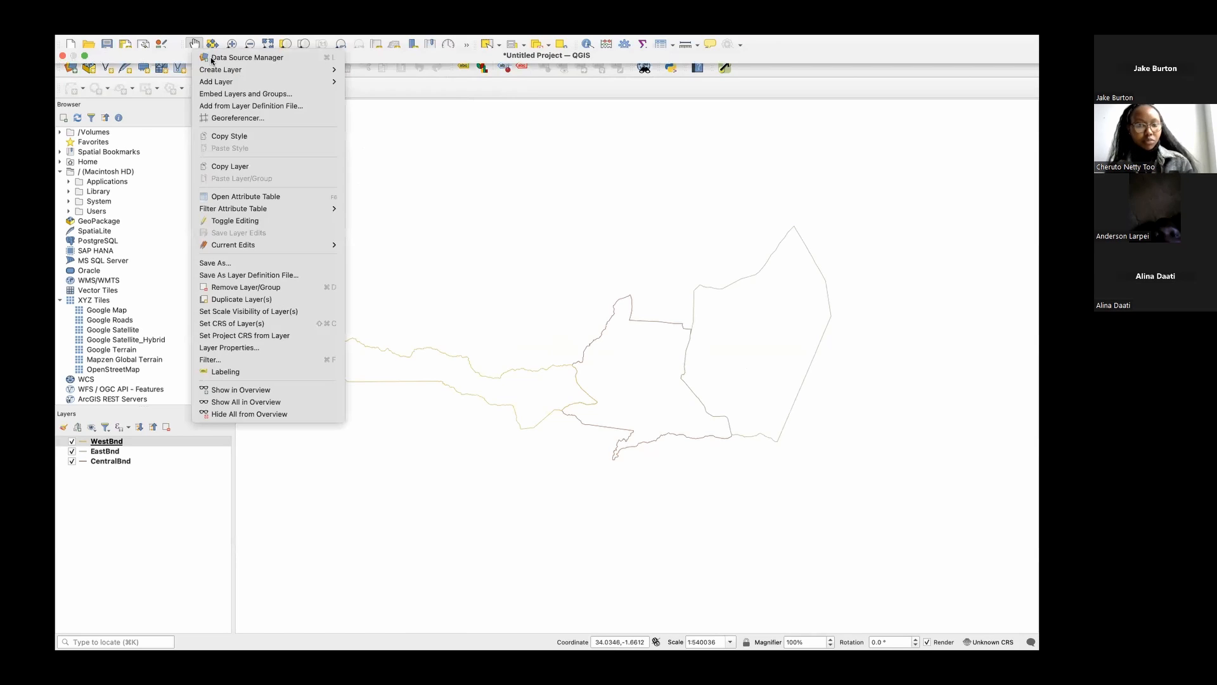
mouse_move(213, 82)
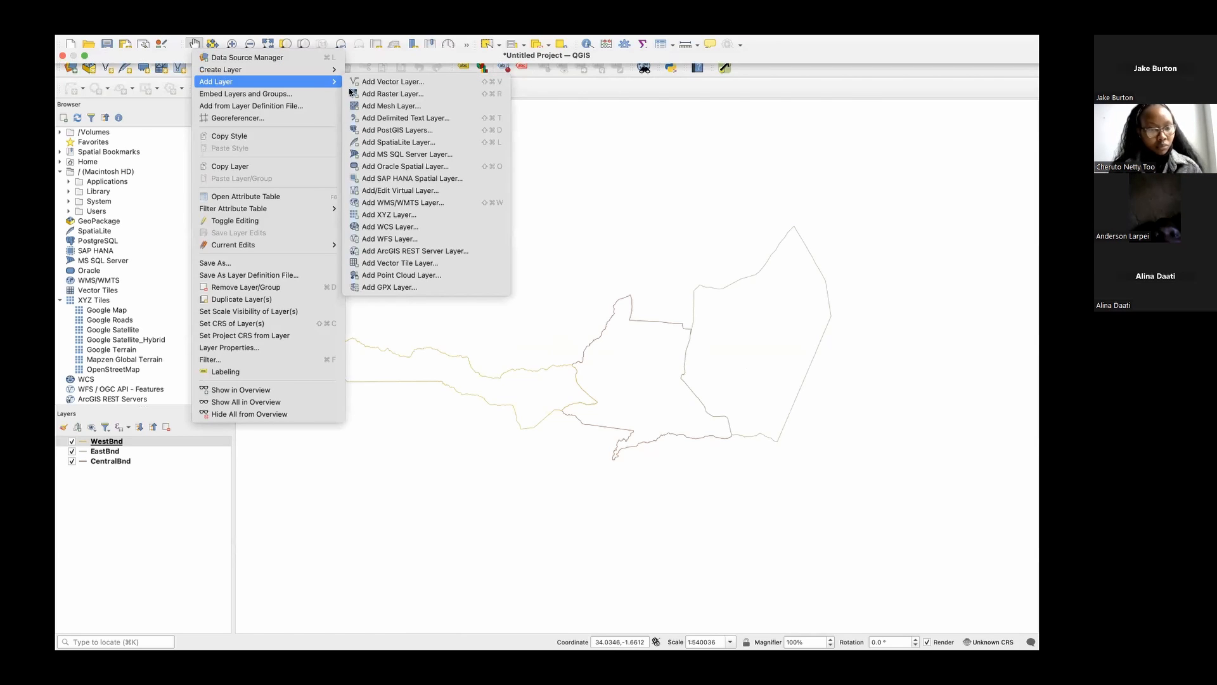
click(390, 120)
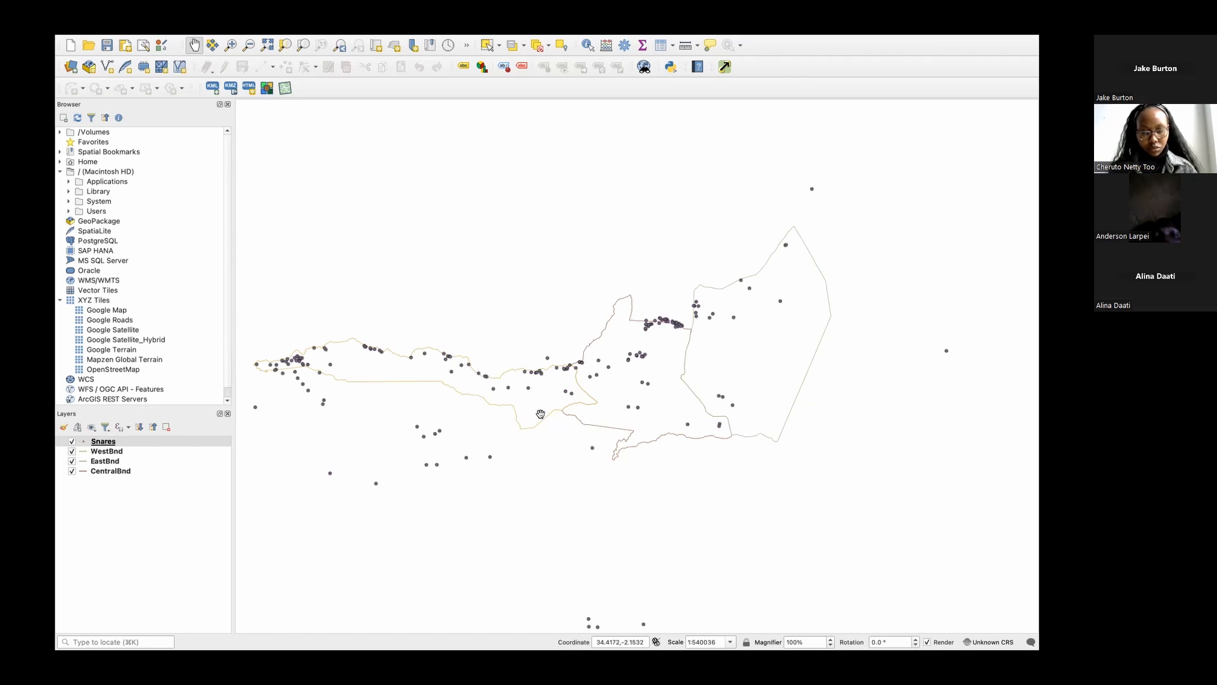
click(99, 444)
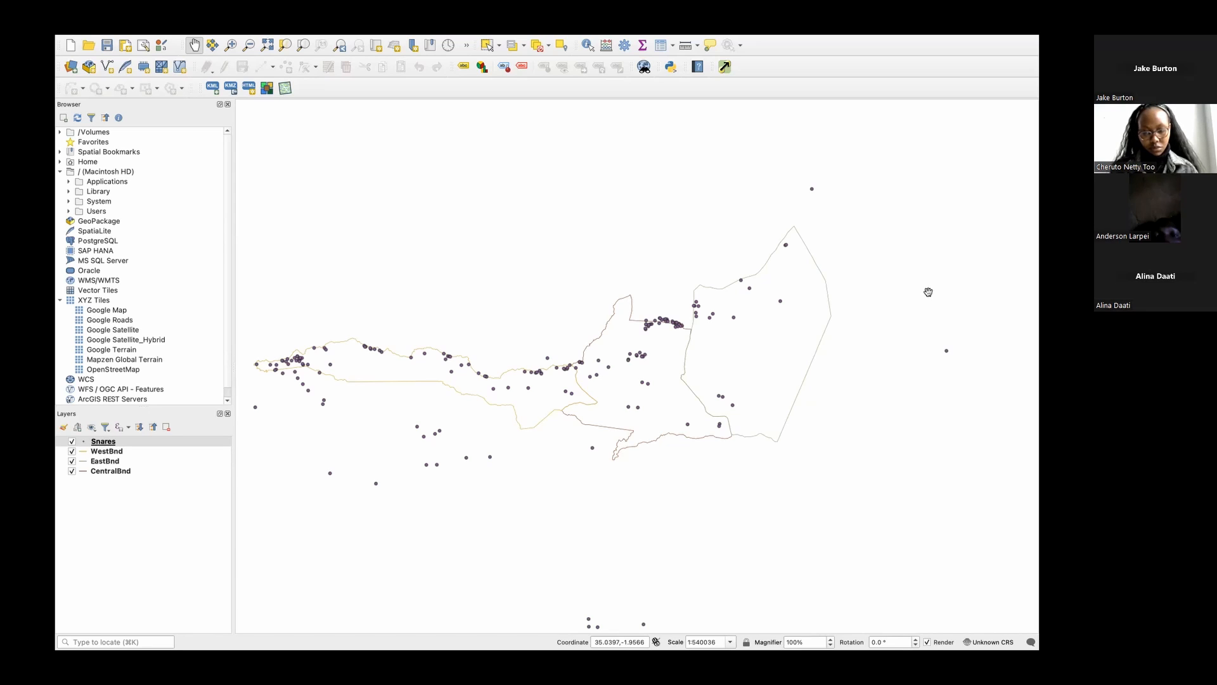
Add the Google Satellite basemap and place it beneath the Snares and boundary layers
drag(715, 237, 726, 237)
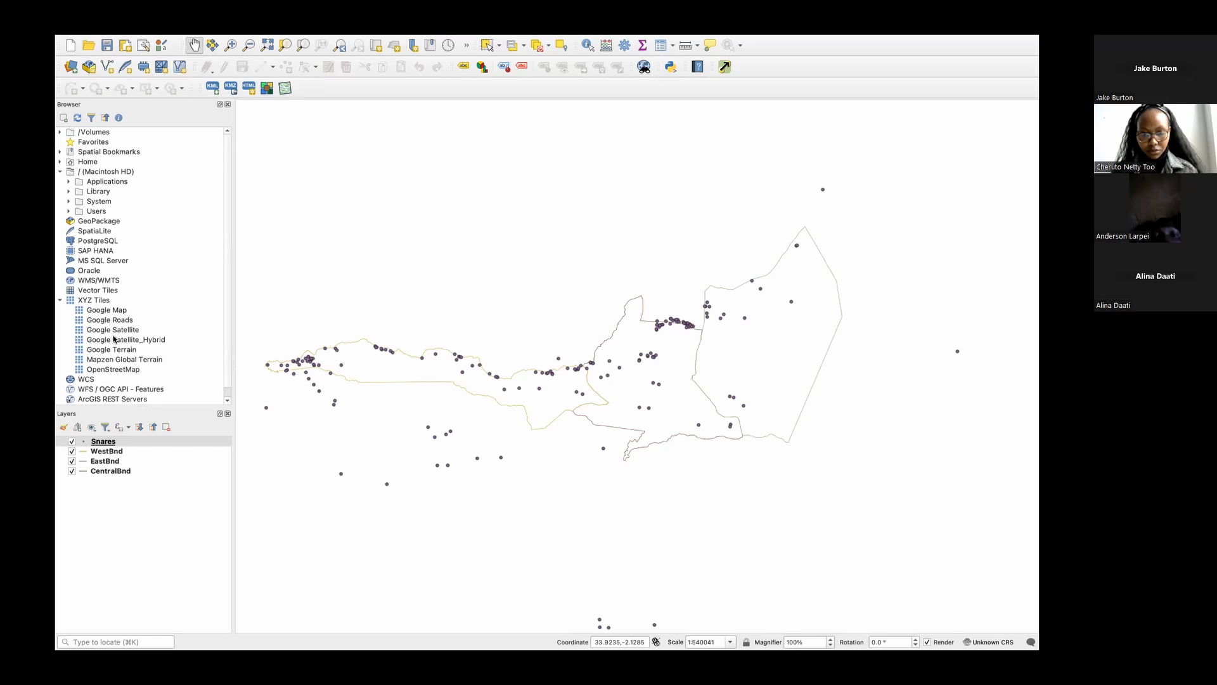
double_click(114, 332)
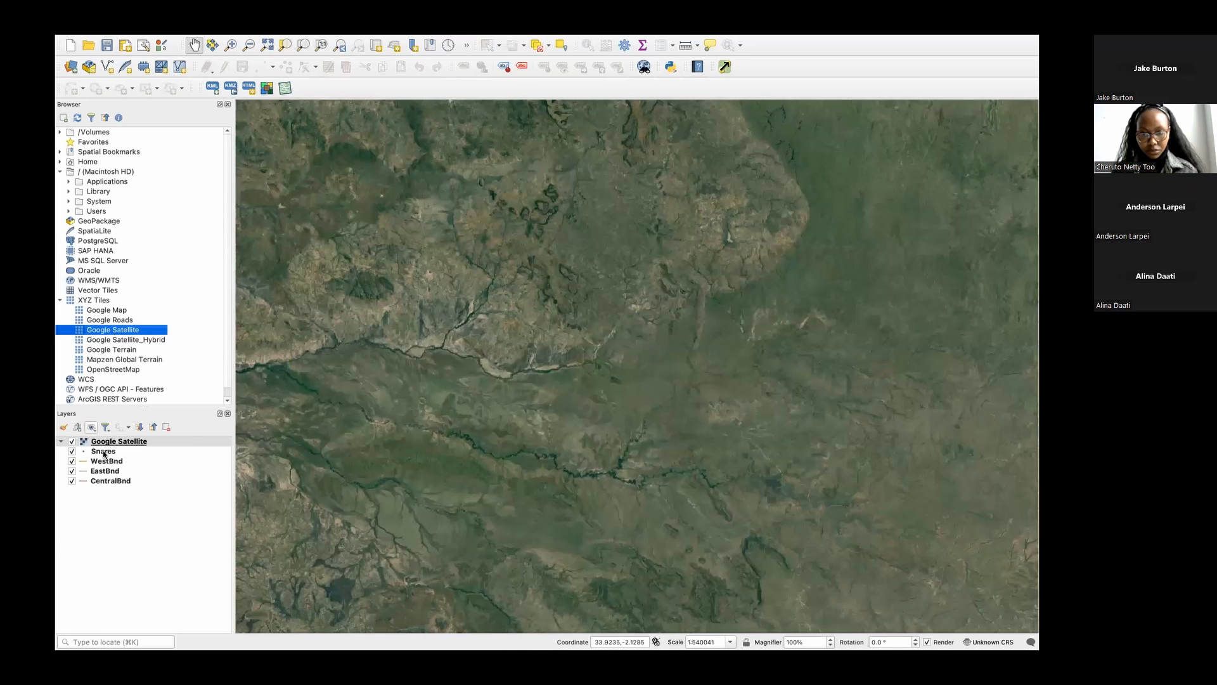
drag(104, 454, 104, 485)
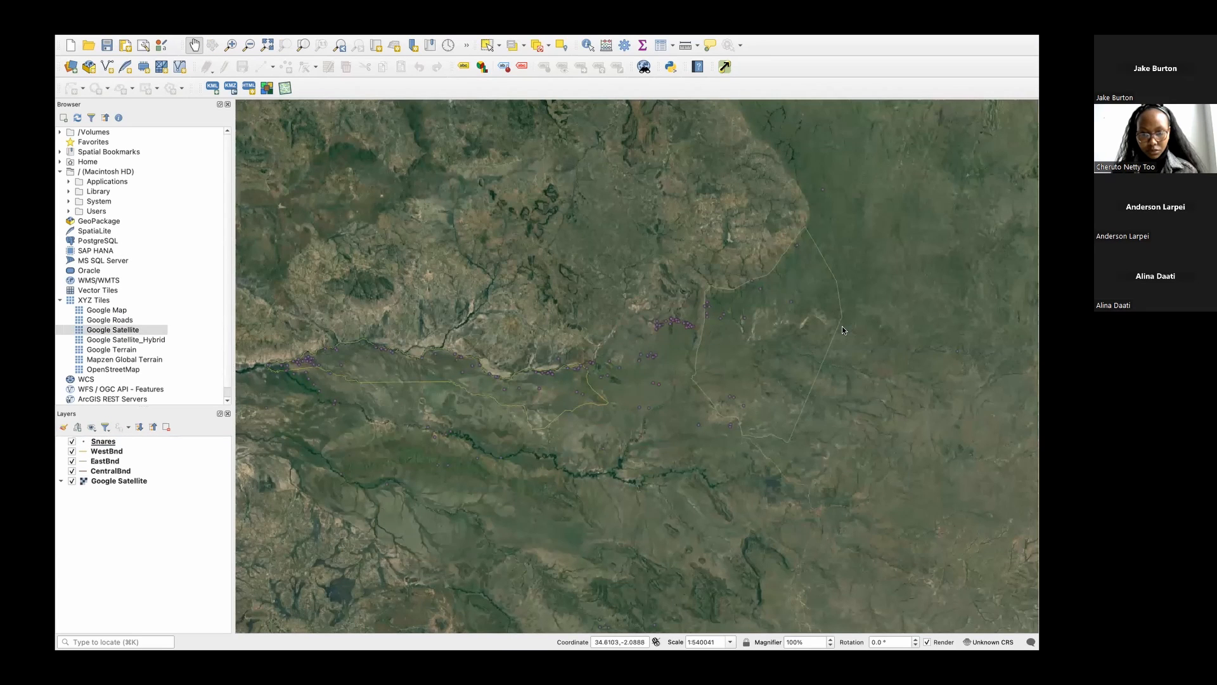
scroll(671, 374, up, 1)
drag(671, 374, 717, 370)
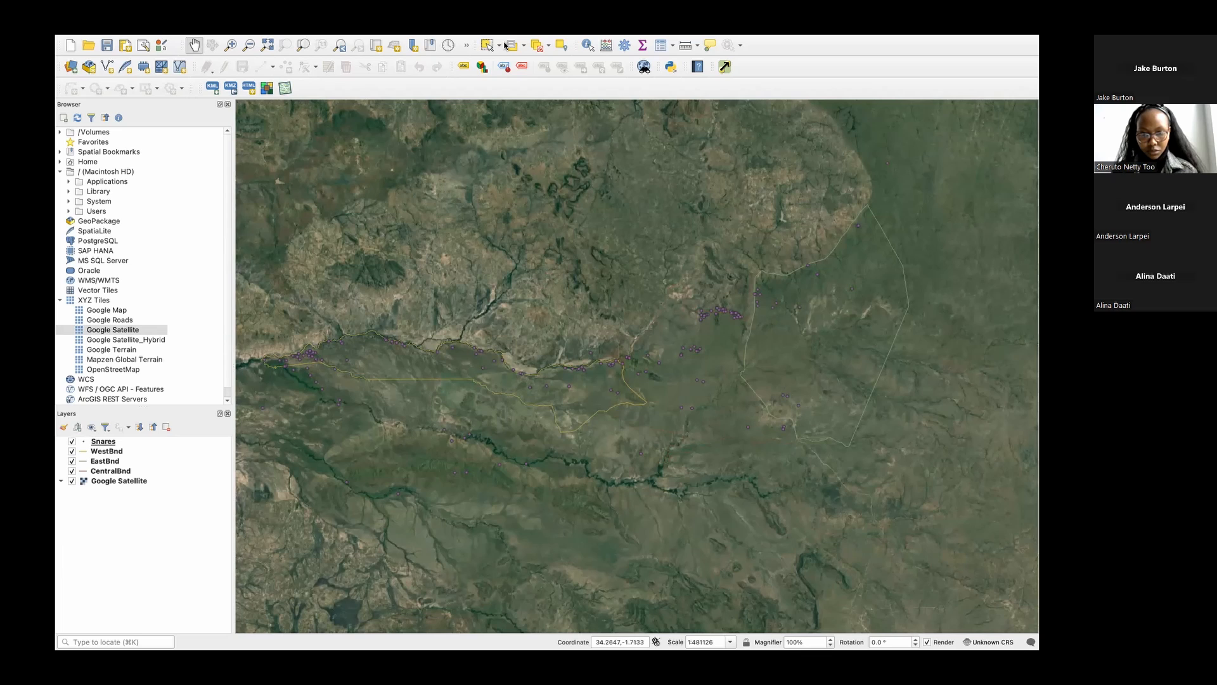
drag(544, 323, 563, 330)
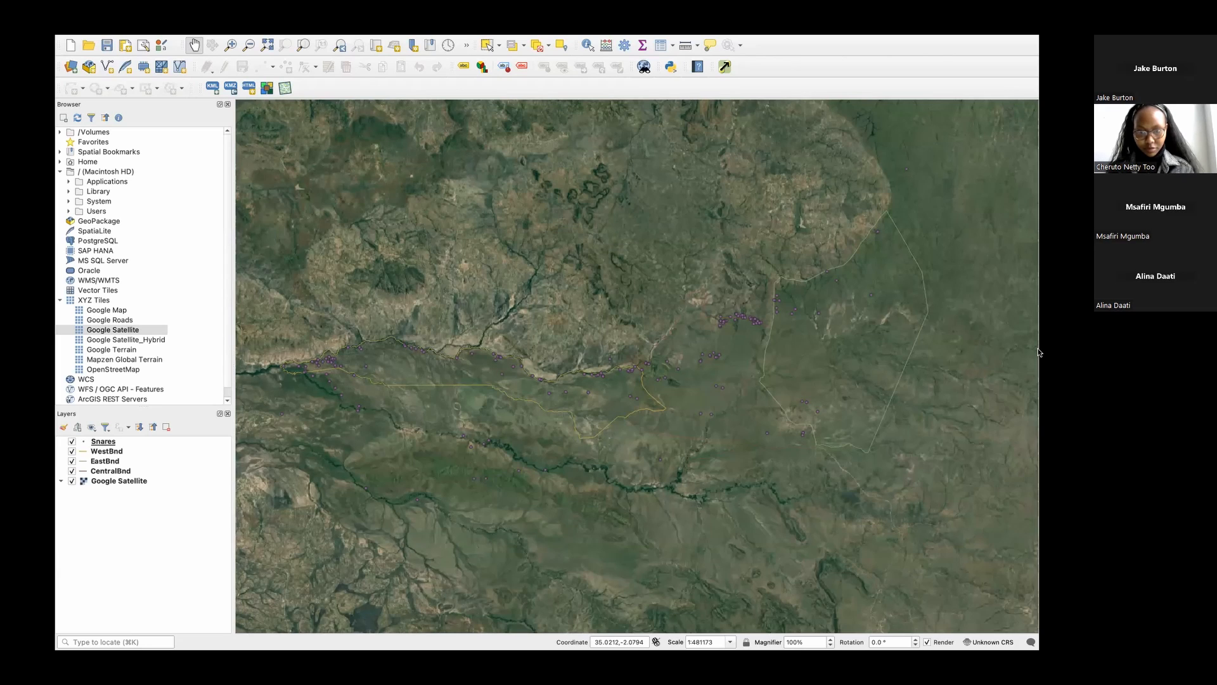
Switch back to EarthRanger, reset the report filters and open the report date range options
drag(1039, 352, 782, 348)
click(1168, 353)
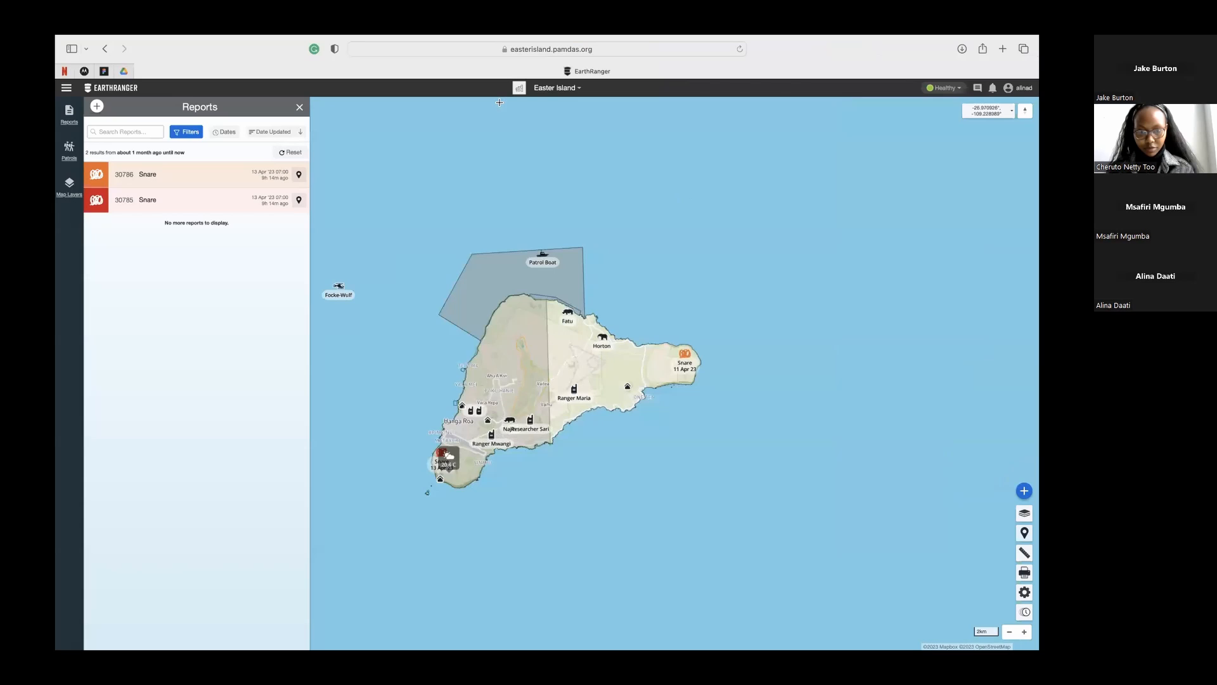
click(277, 159)
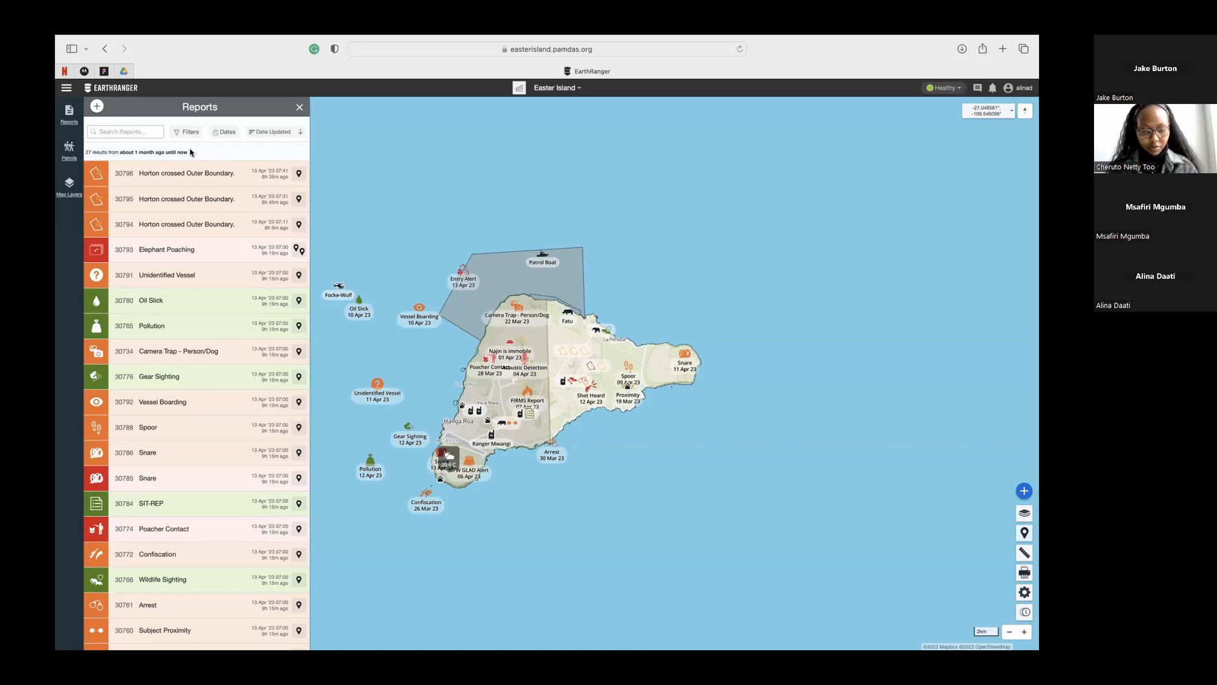
click(226, 134)
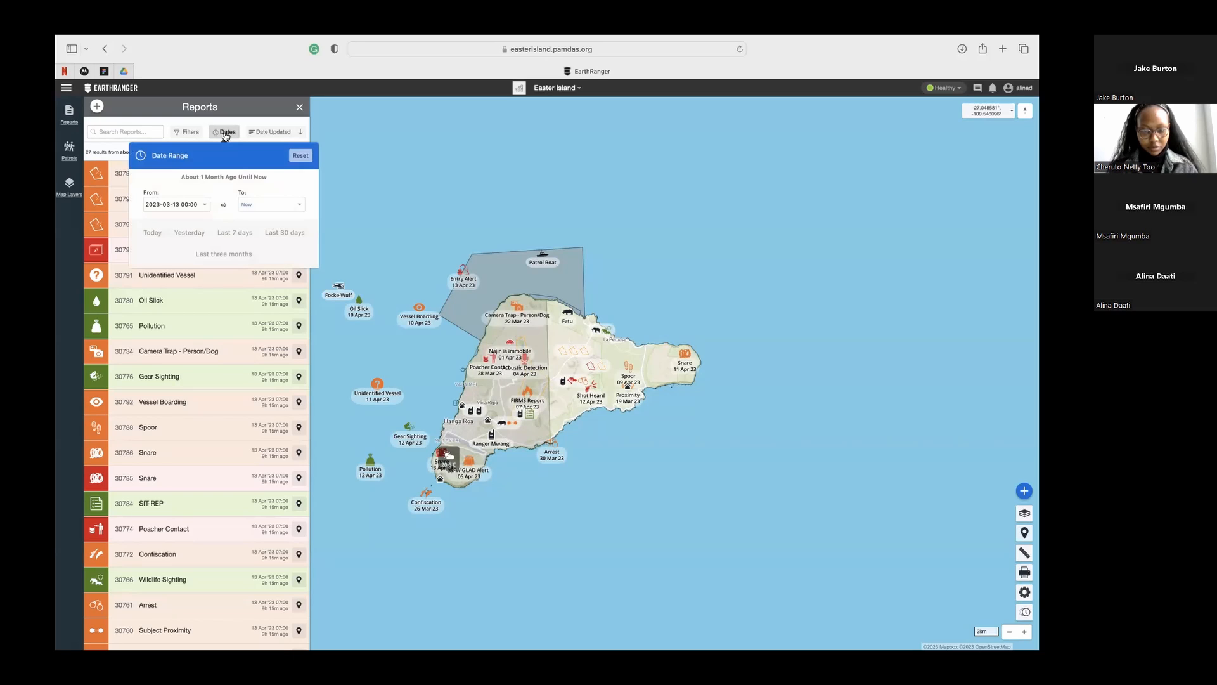
click(226, 134)
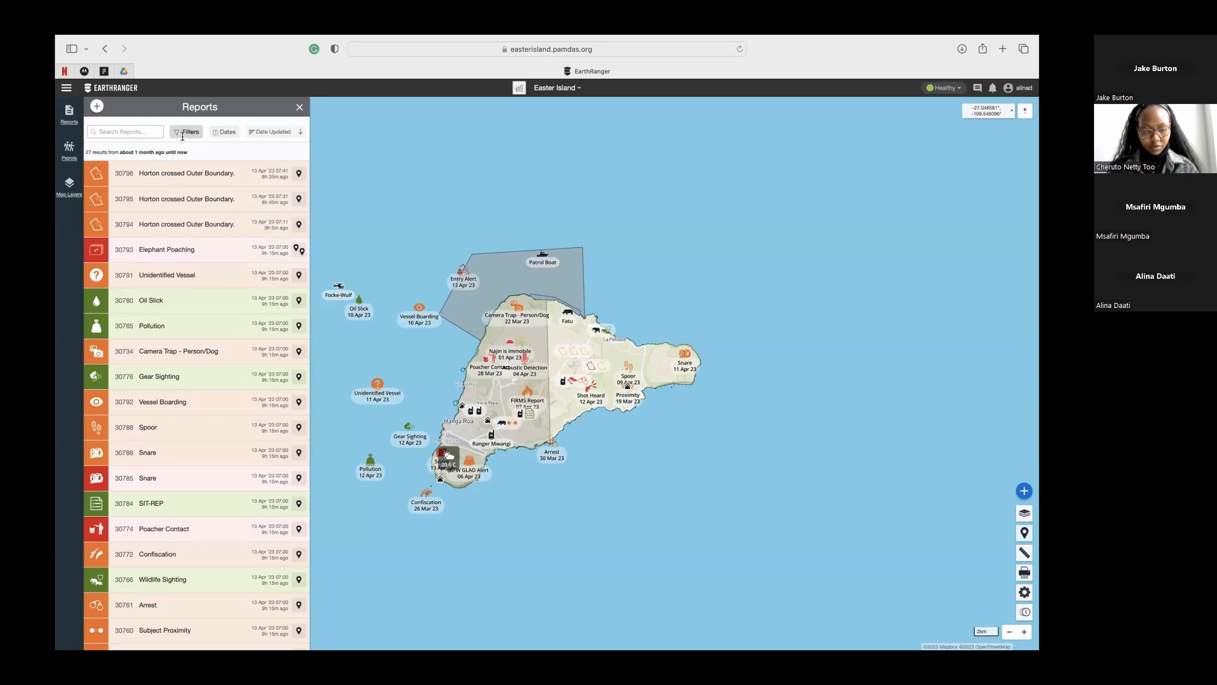
click(66, 88)
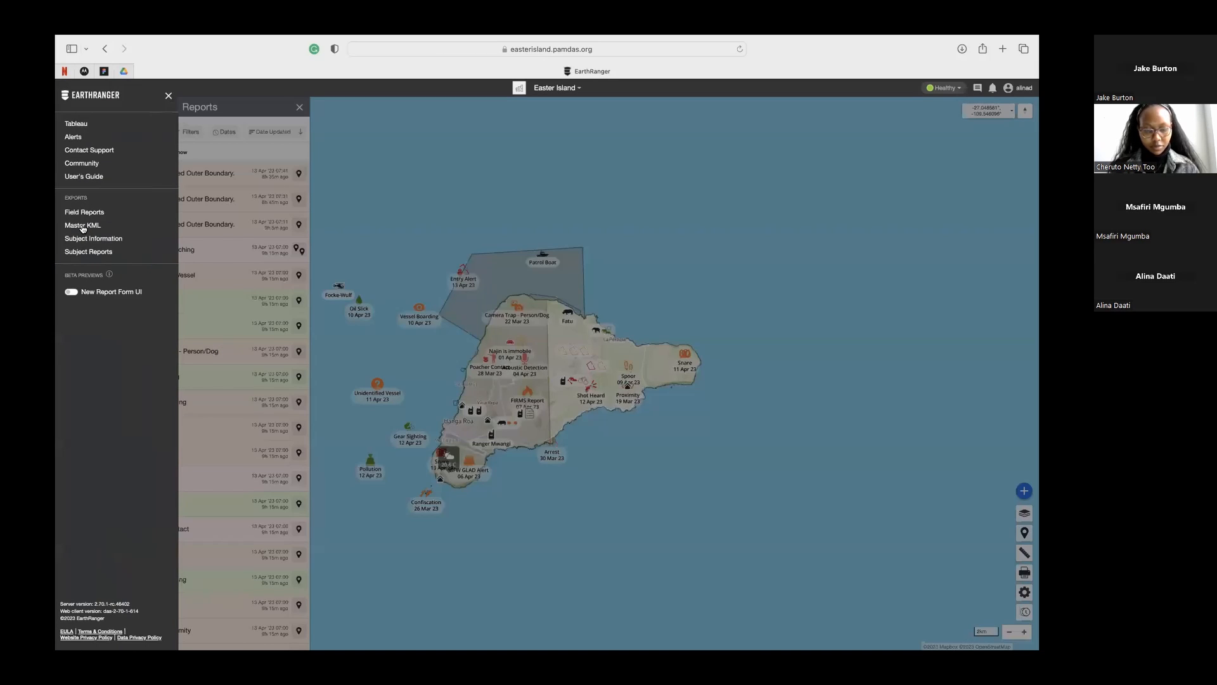
click(82, 226)
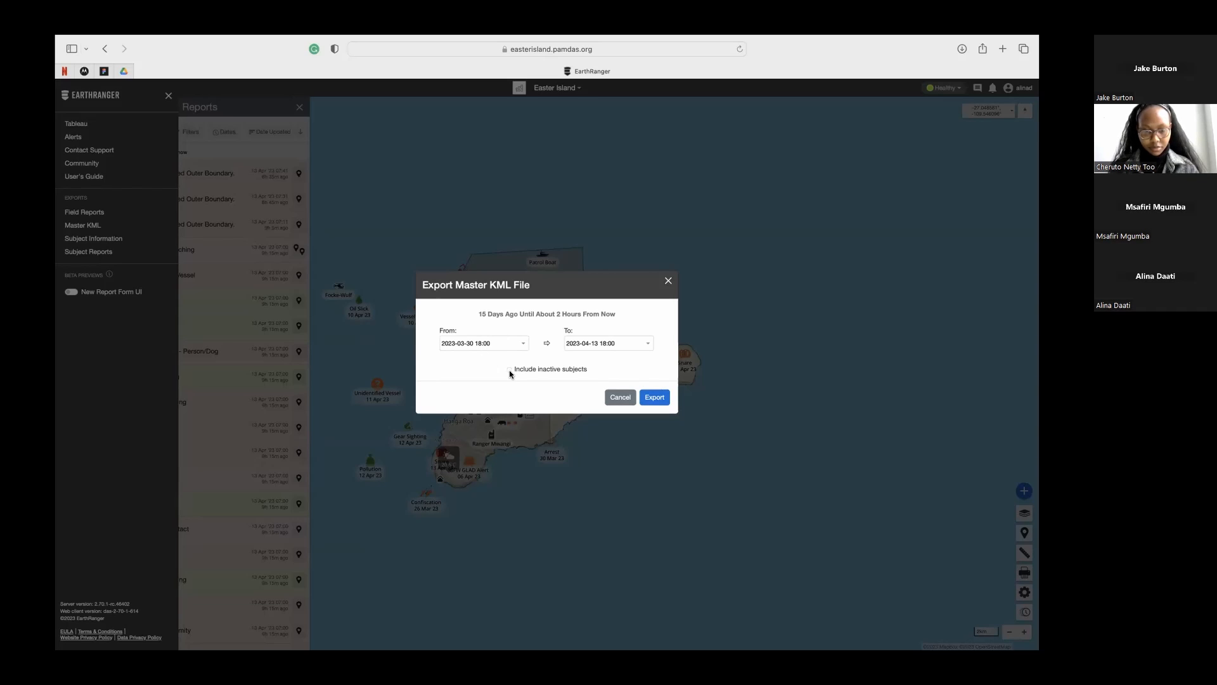
click(660, 400)
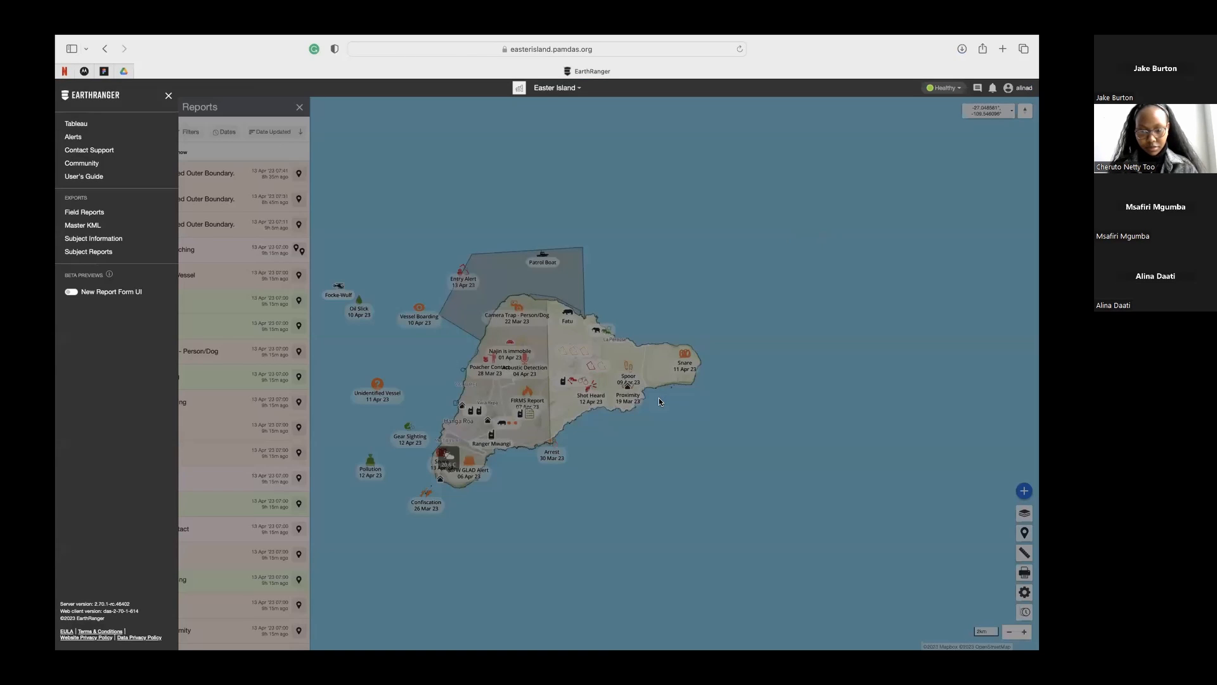
click(659, 398)
Switch to Google Earth and expand the EarthRanger KML Service down to the subjects in the Wildebeest folder
key(ctrl+Left)
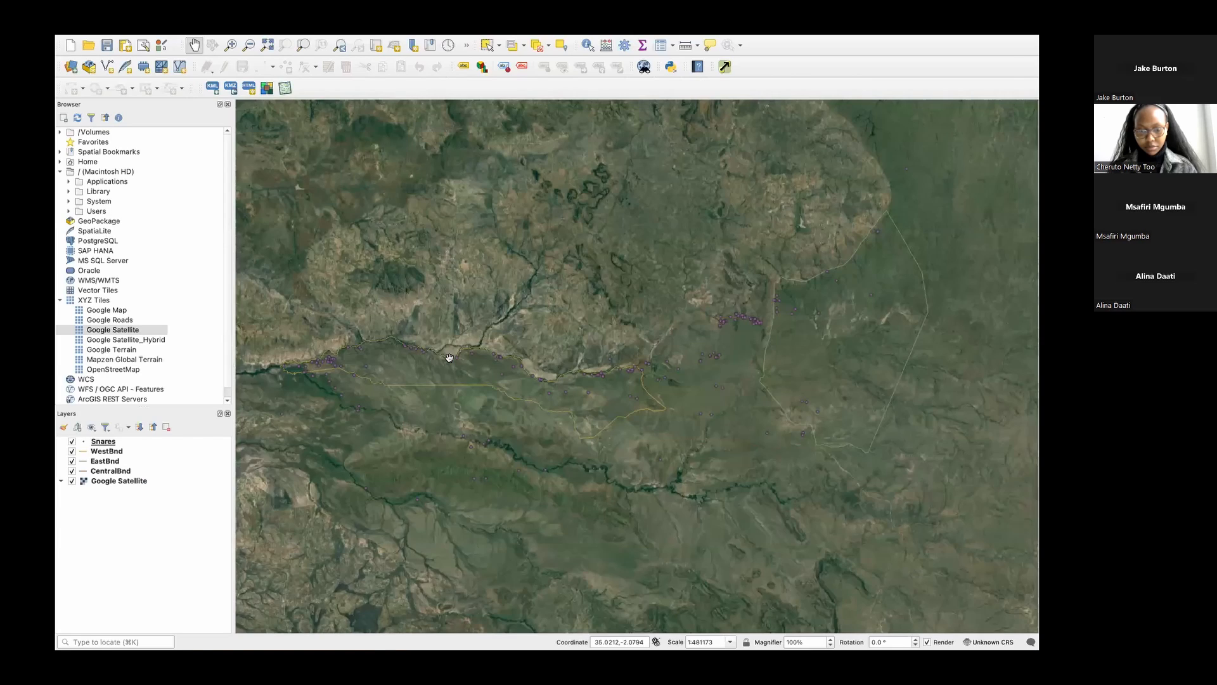
key(ctrl+Right)
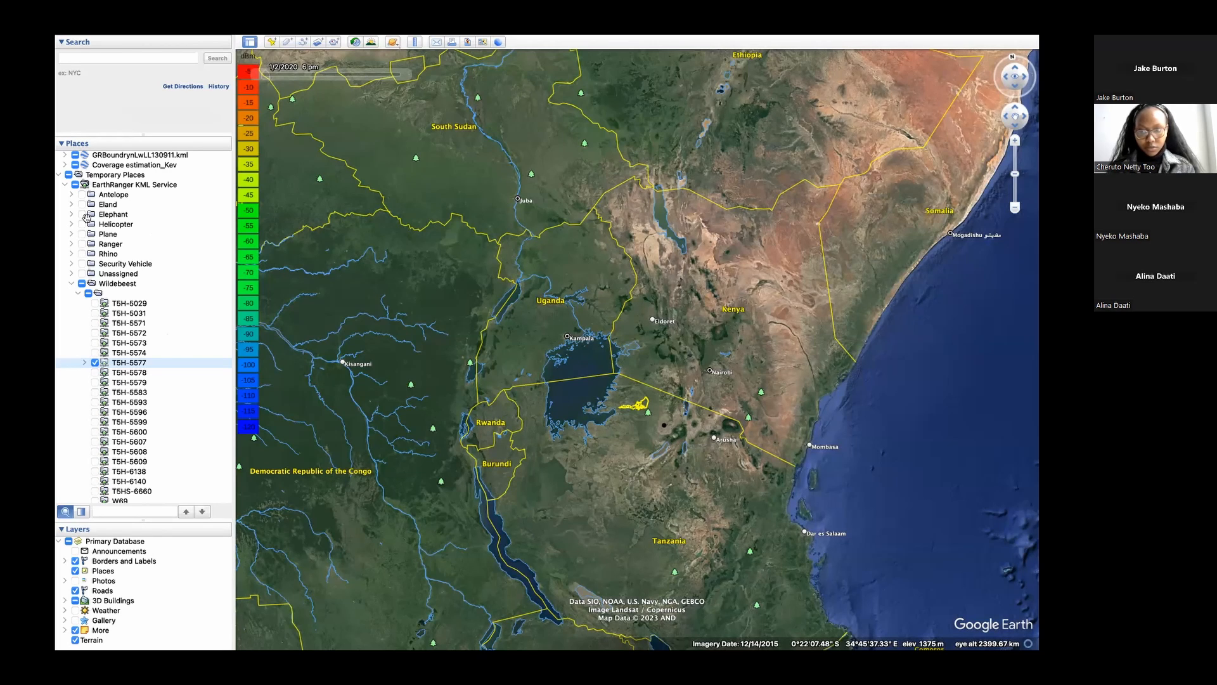
click(69, 183)
click(111, 314)
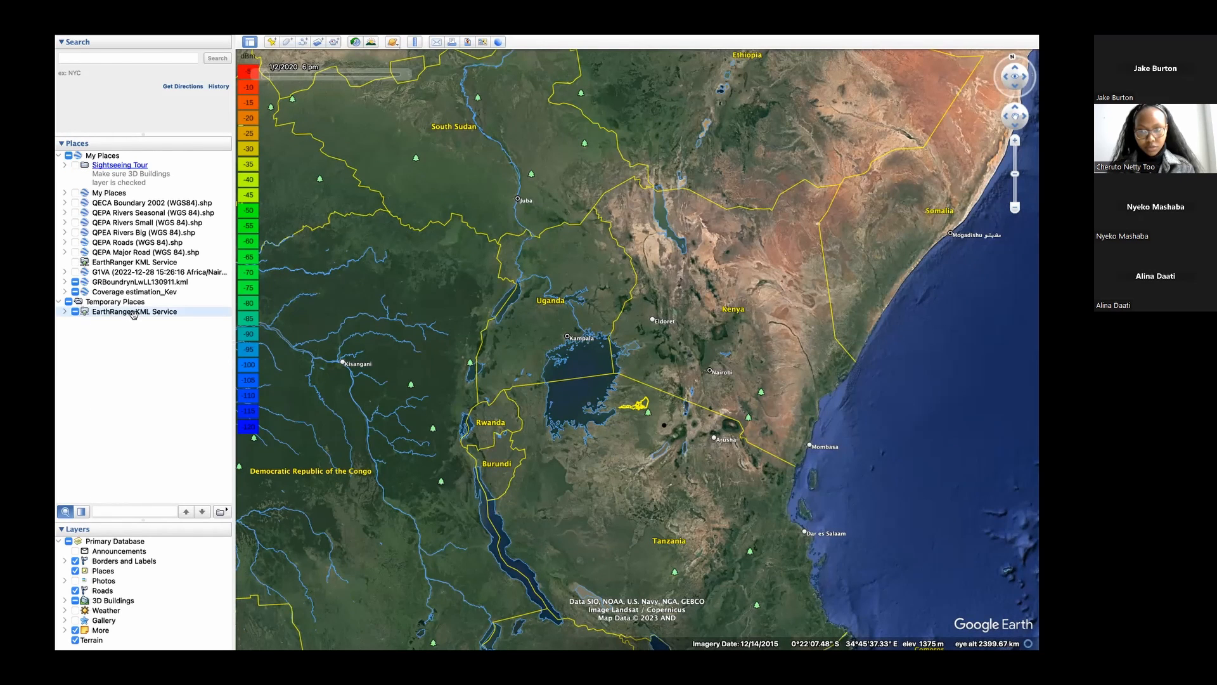
click(65, 311)
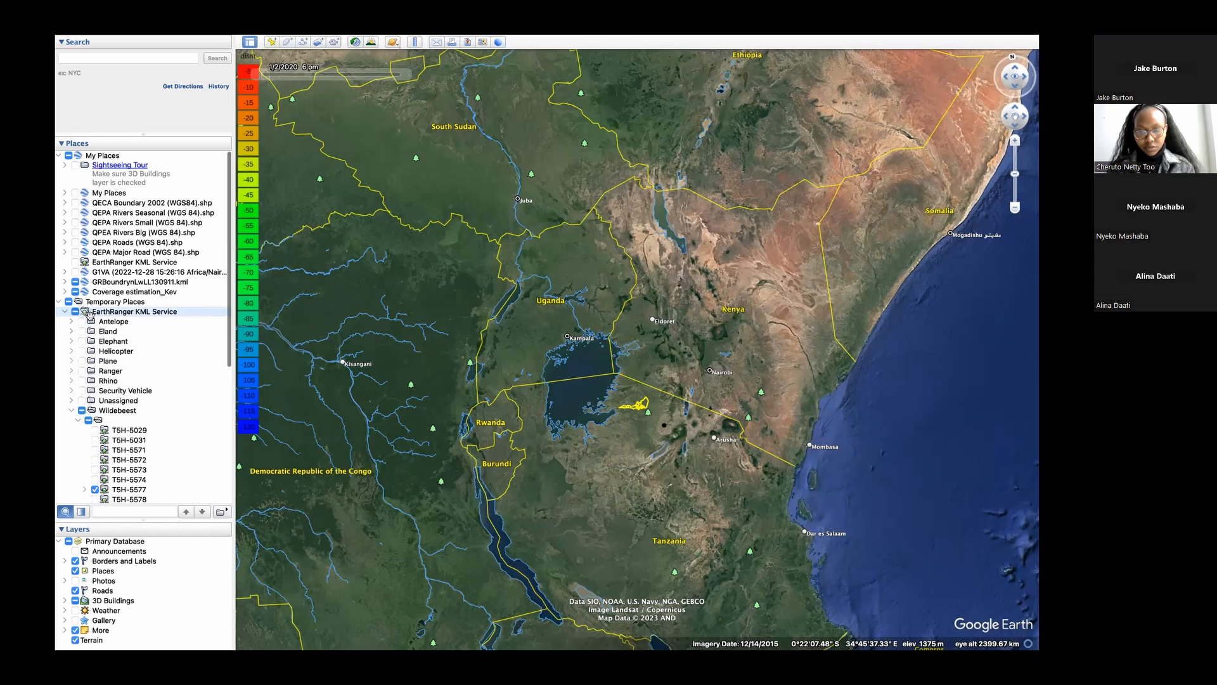
click(71, 411)
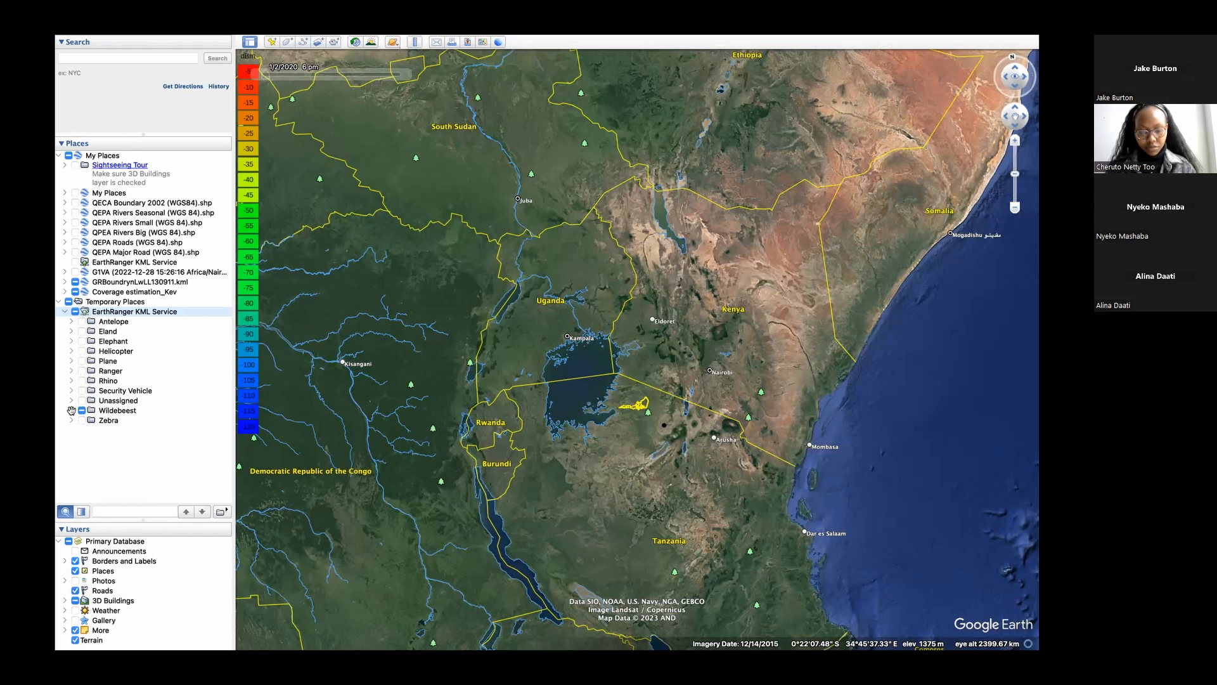
click(72, 411)
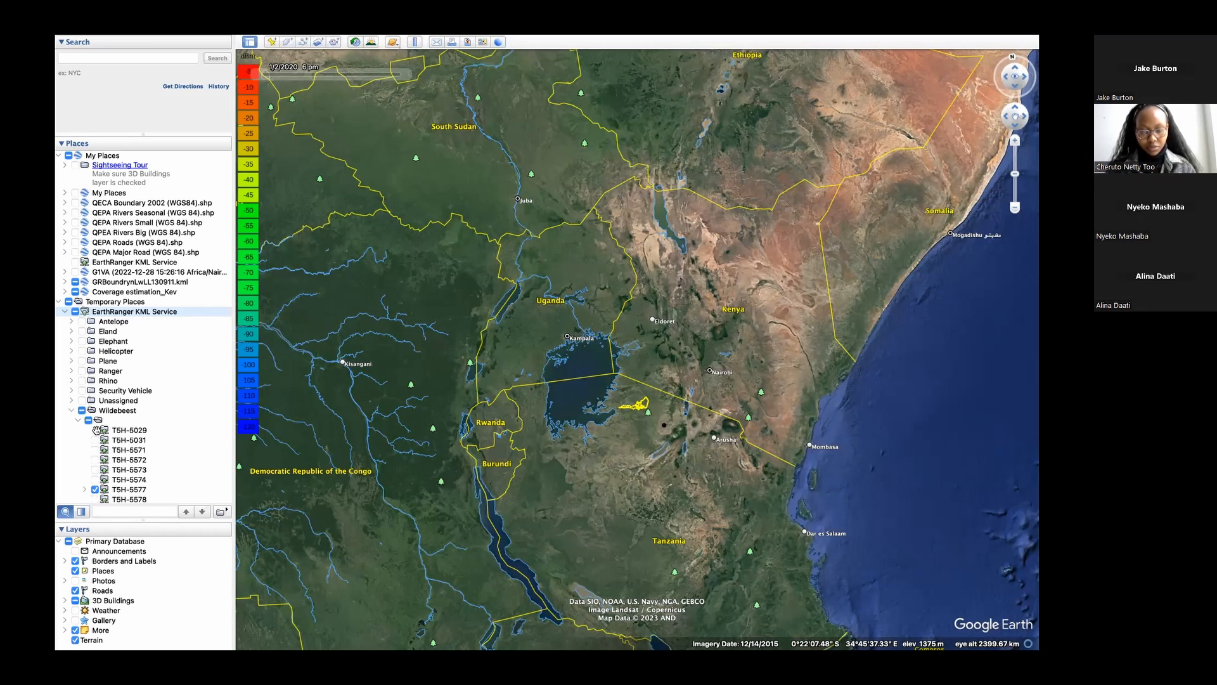
scroll(97, 430, down, 3)
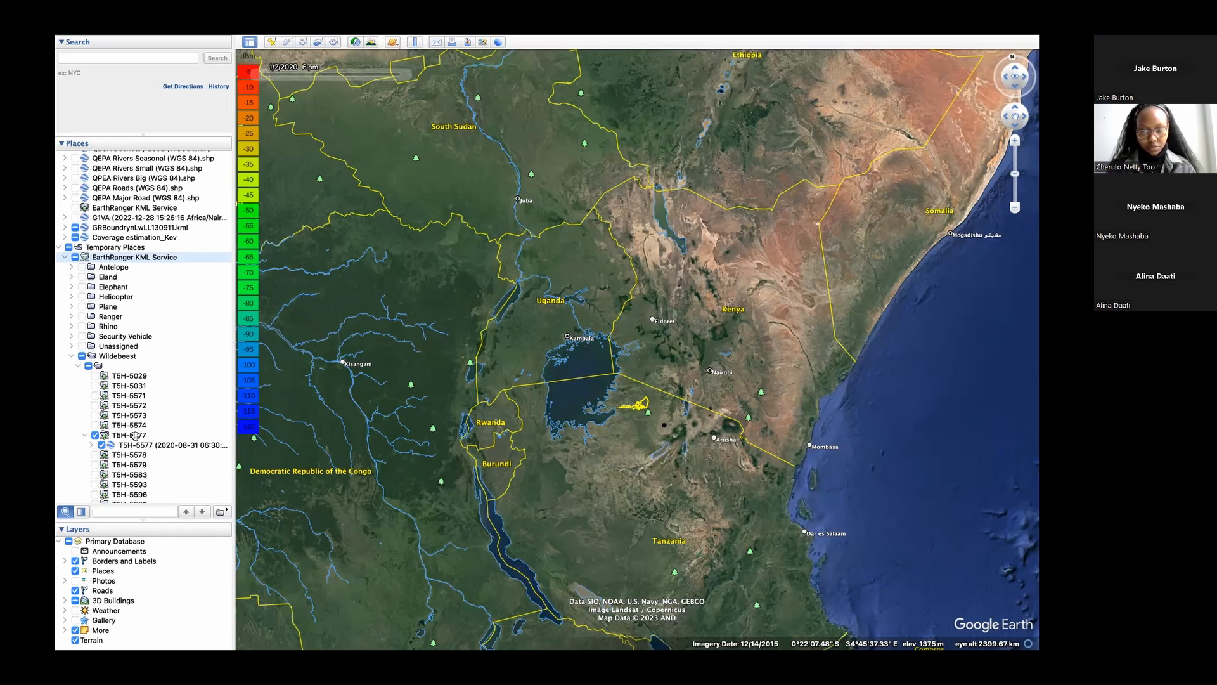
Examine the file formats offered for saving the T5H-5577 track, without saving it
click(151, 444)
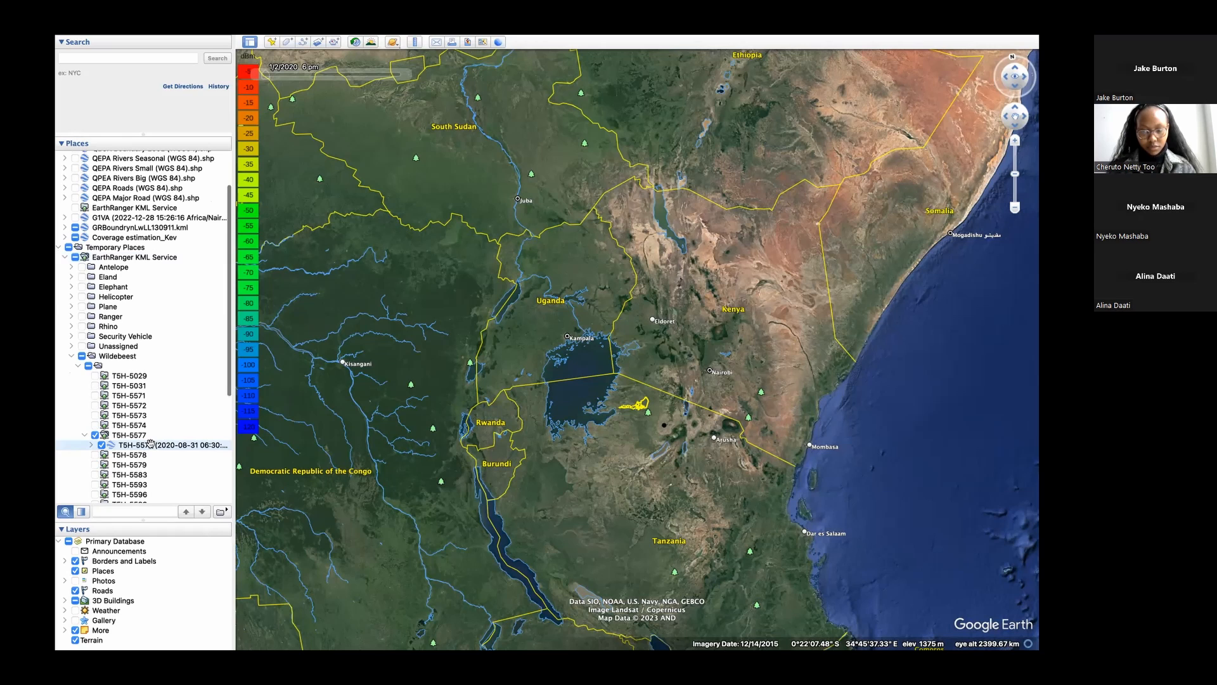
right_click(150, 444)
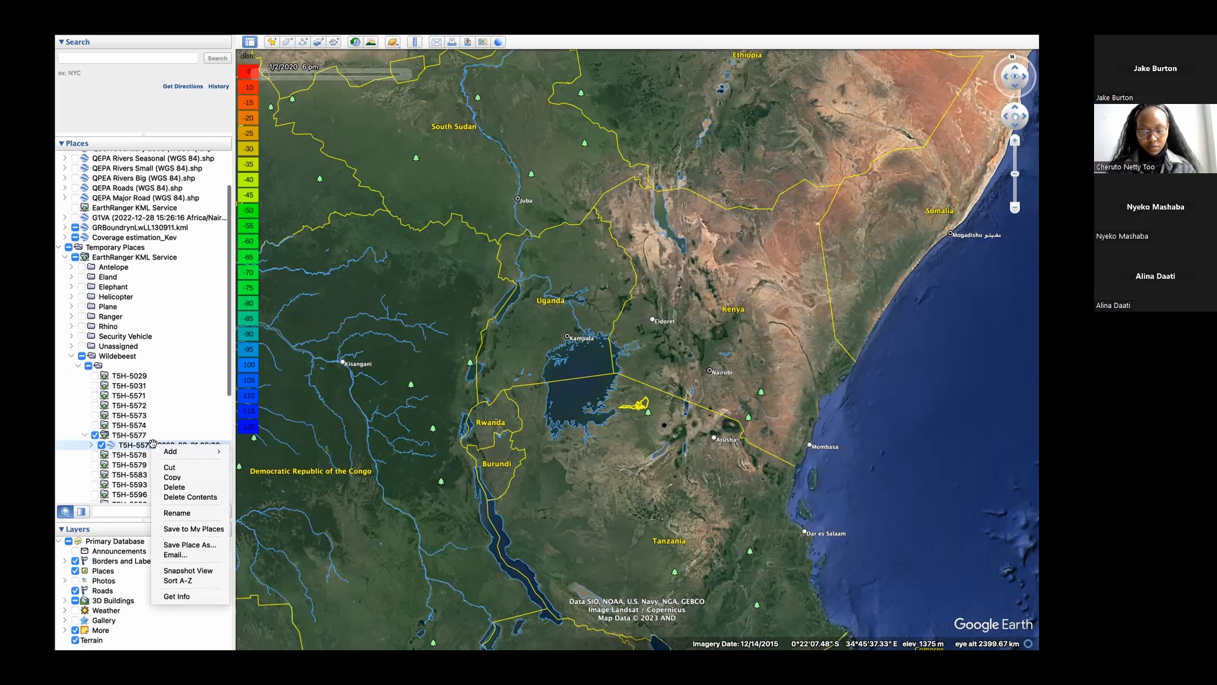
click(199, 544)
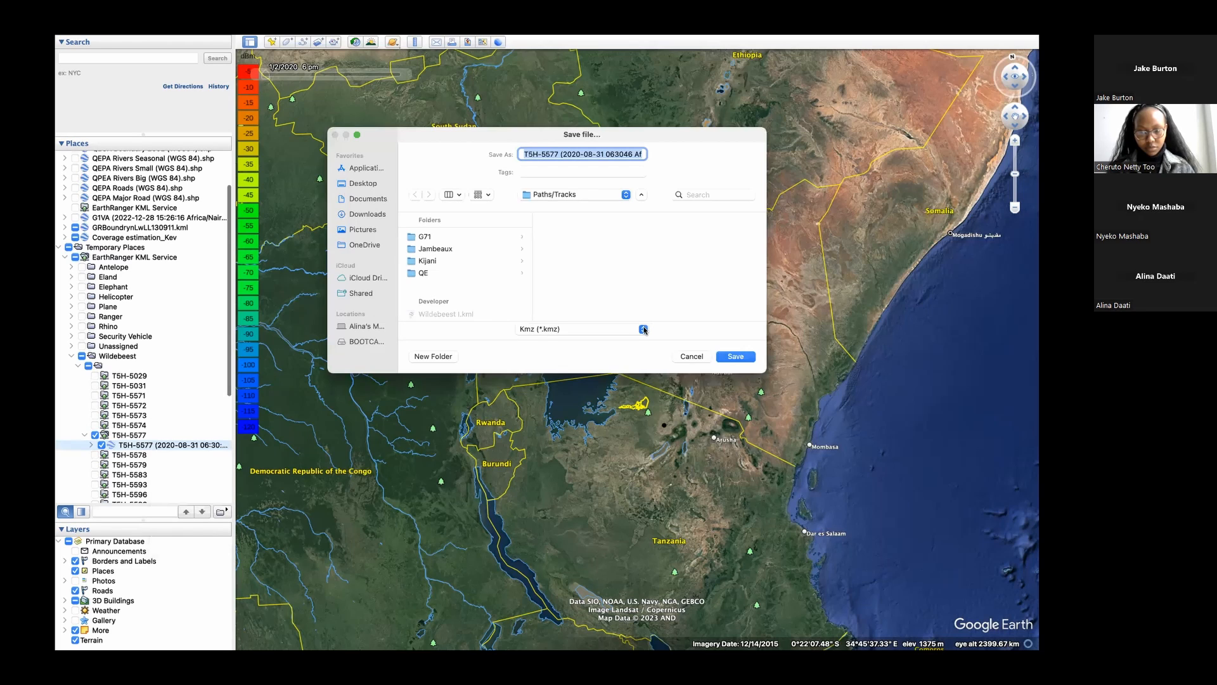
click(643, 329)
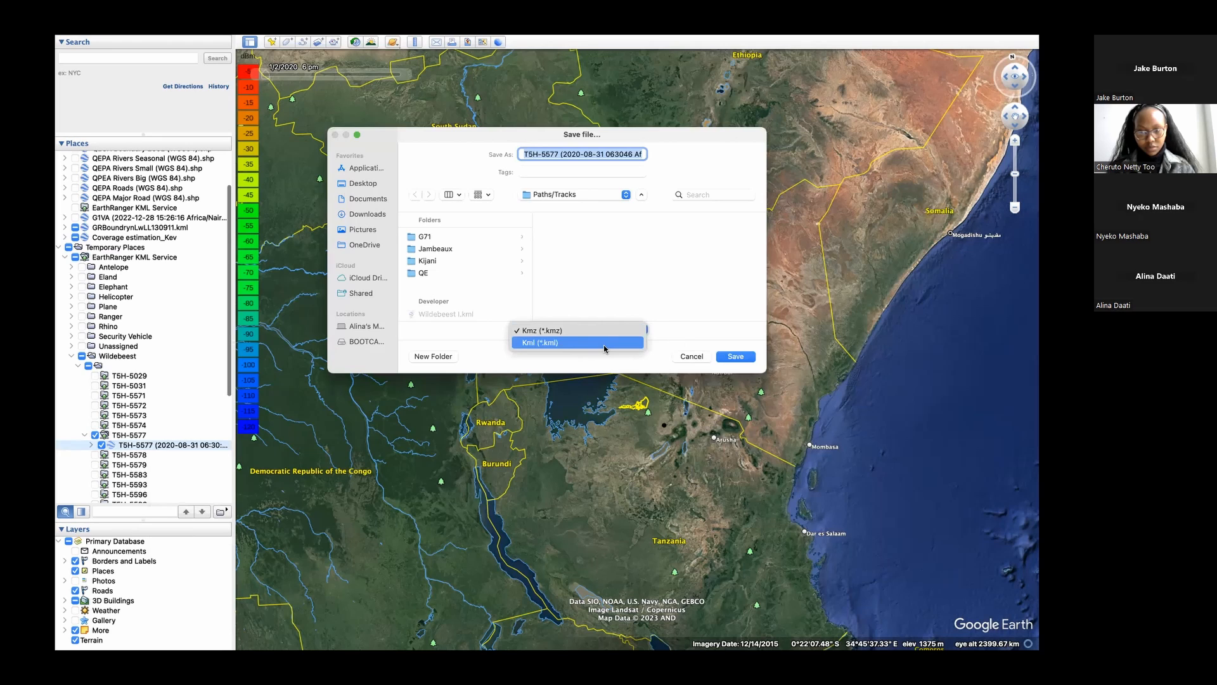
click(693, 358)
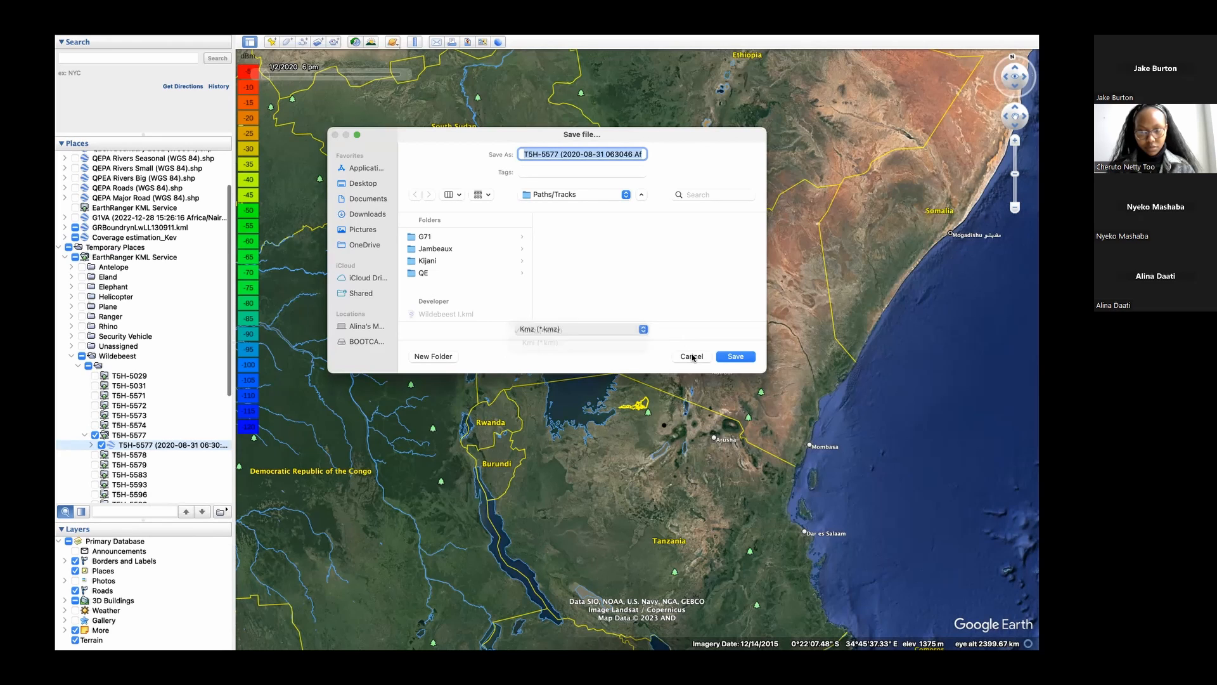
click(692, 356)
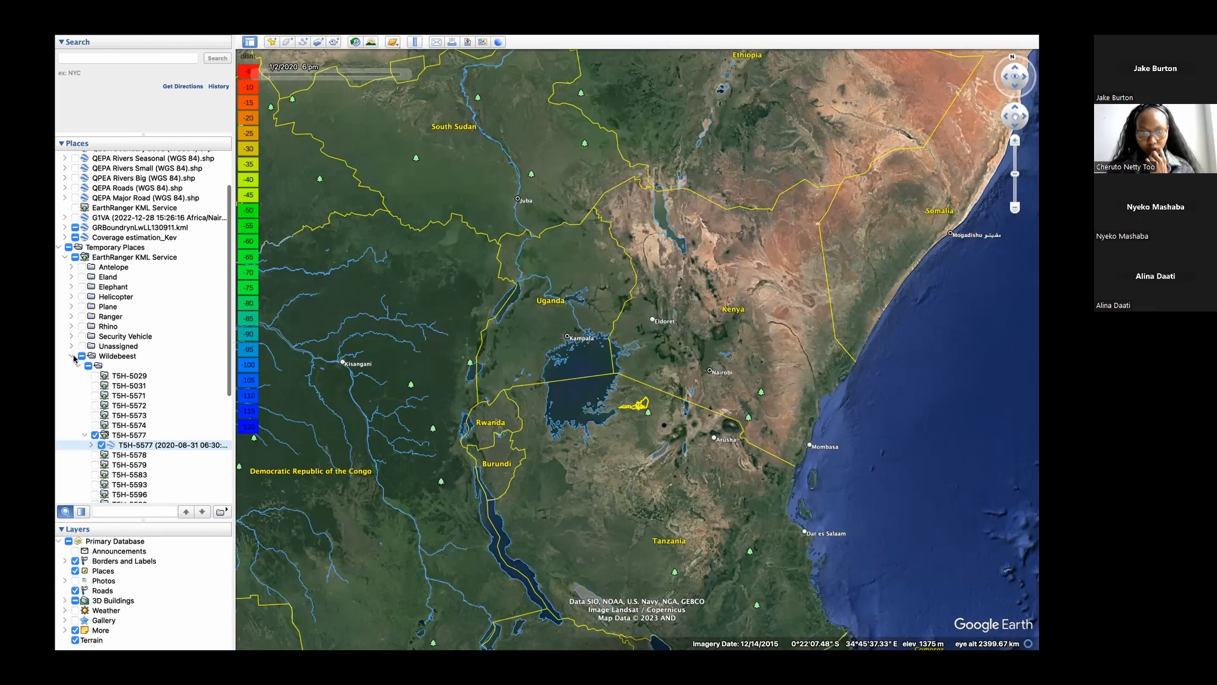
Enable wildebeest subjects T5H-5029 and T5H-5573, leave T5H-5031 and T5H-5571 disabled, and expand T5H-5573 to select its track
click(95, 376)
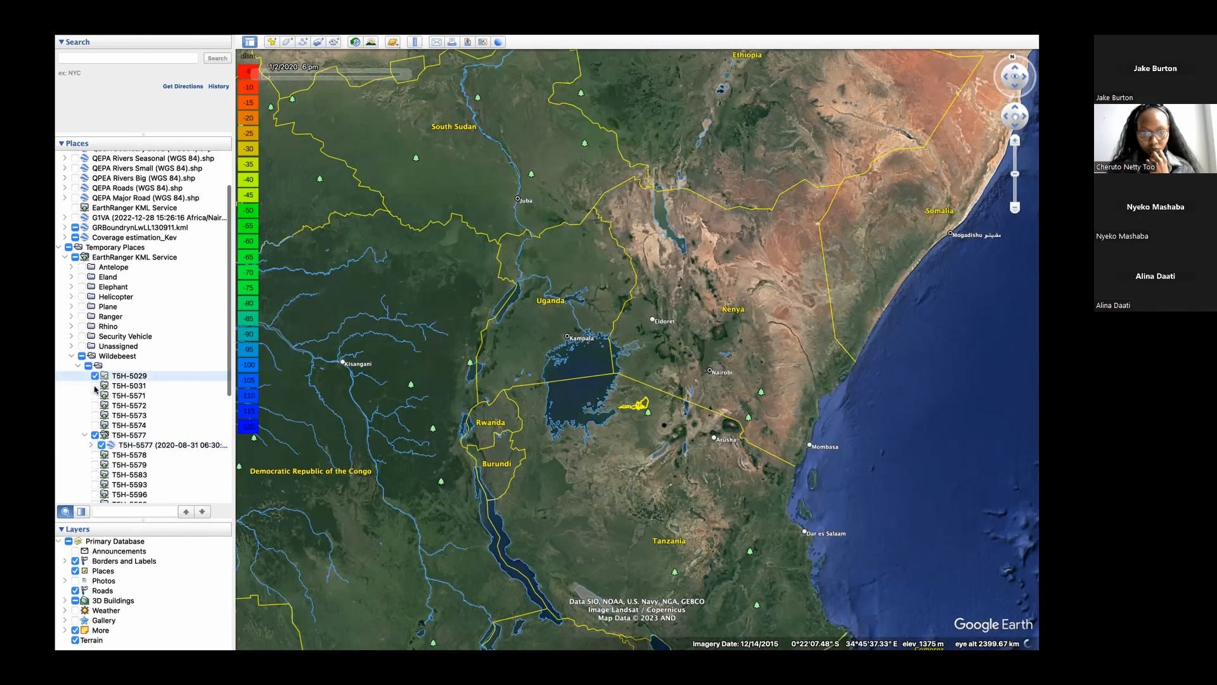
click(96, 386)
click(95, 396)
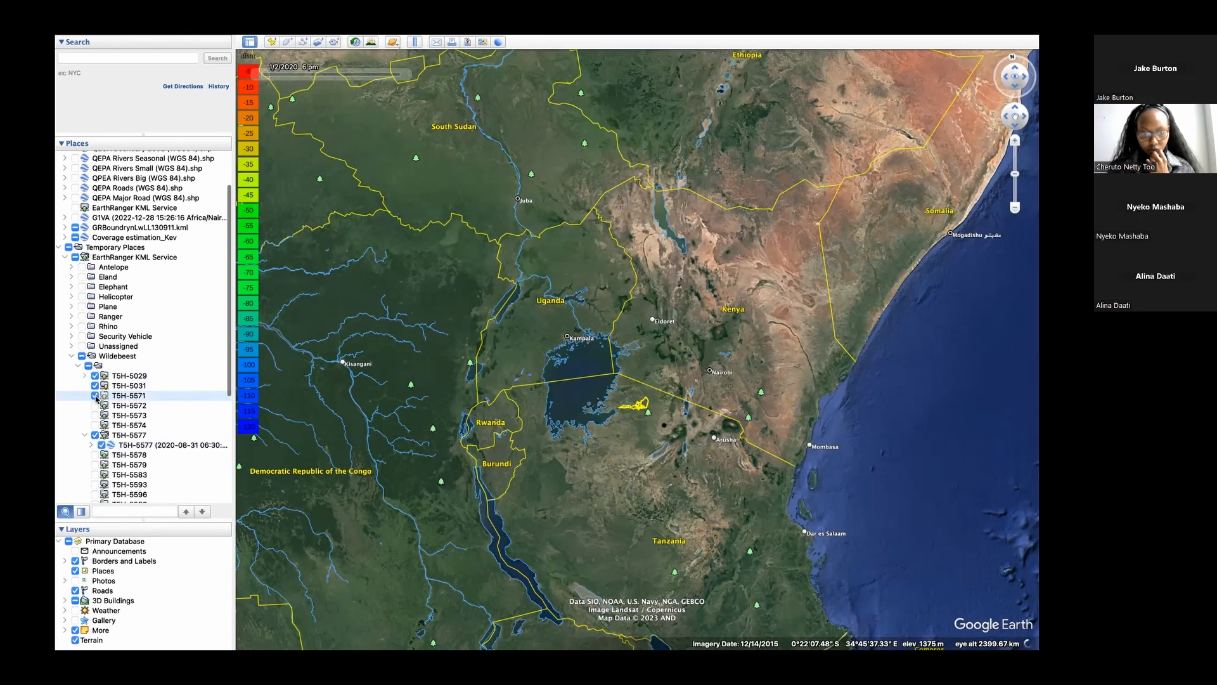
click(96, 397)
click(95, 387)
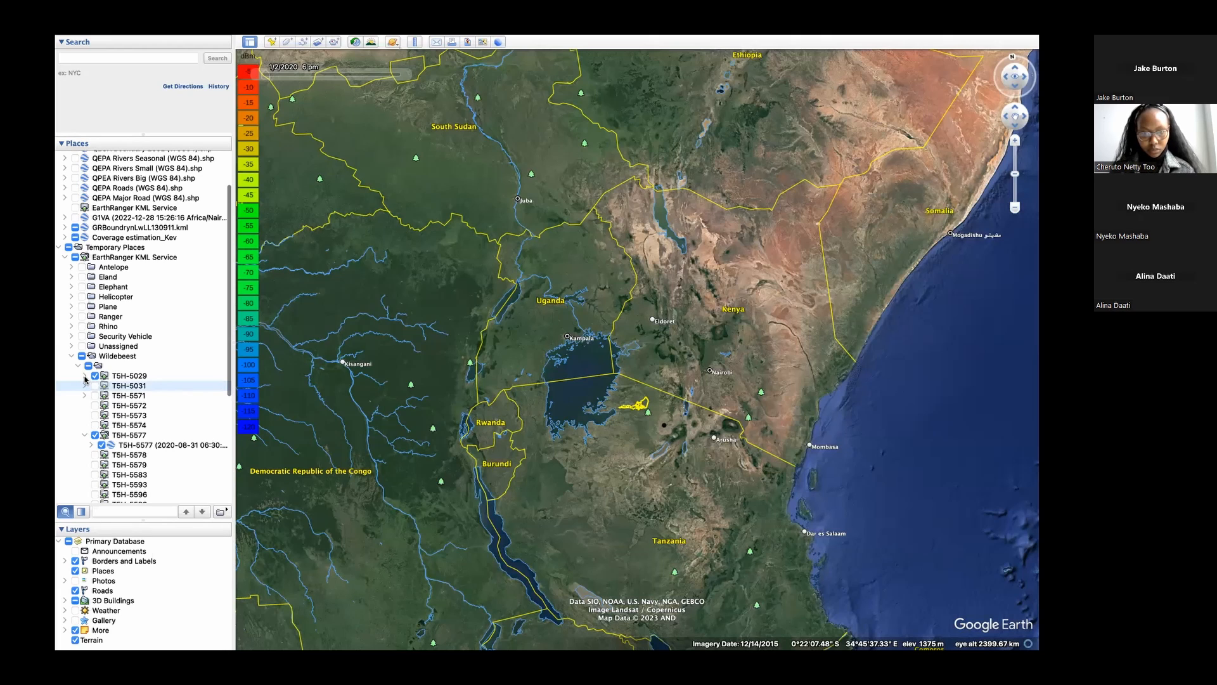
click(96, 417)
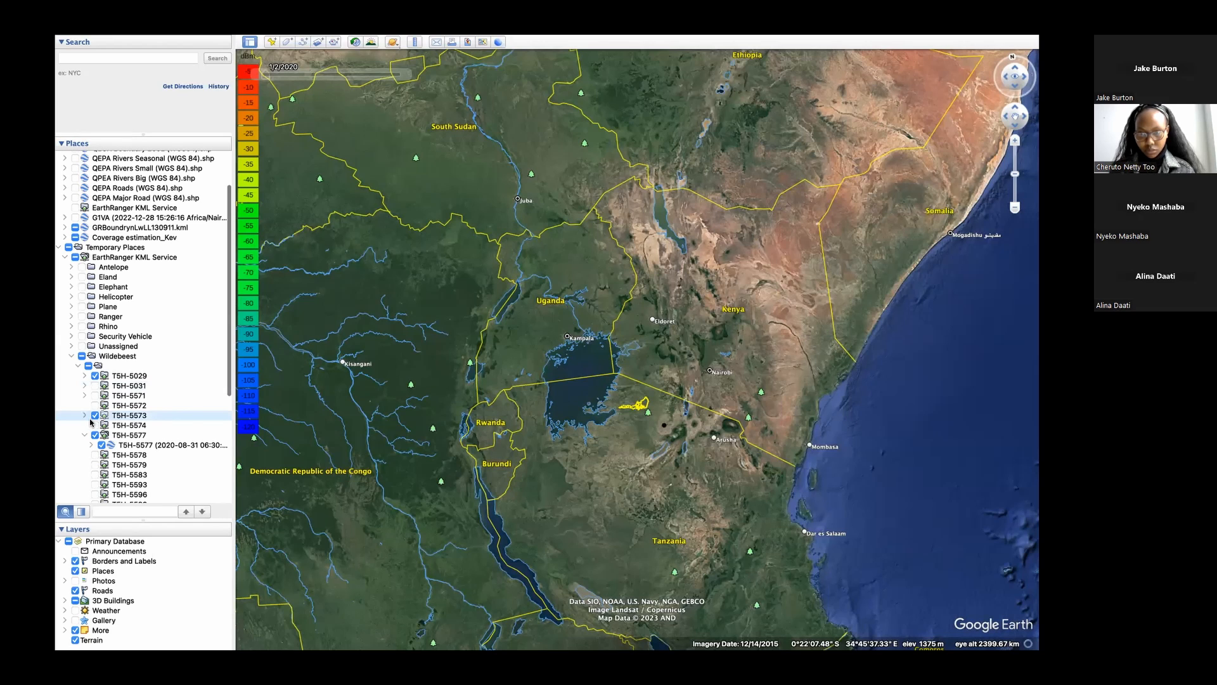
click(85, 415)
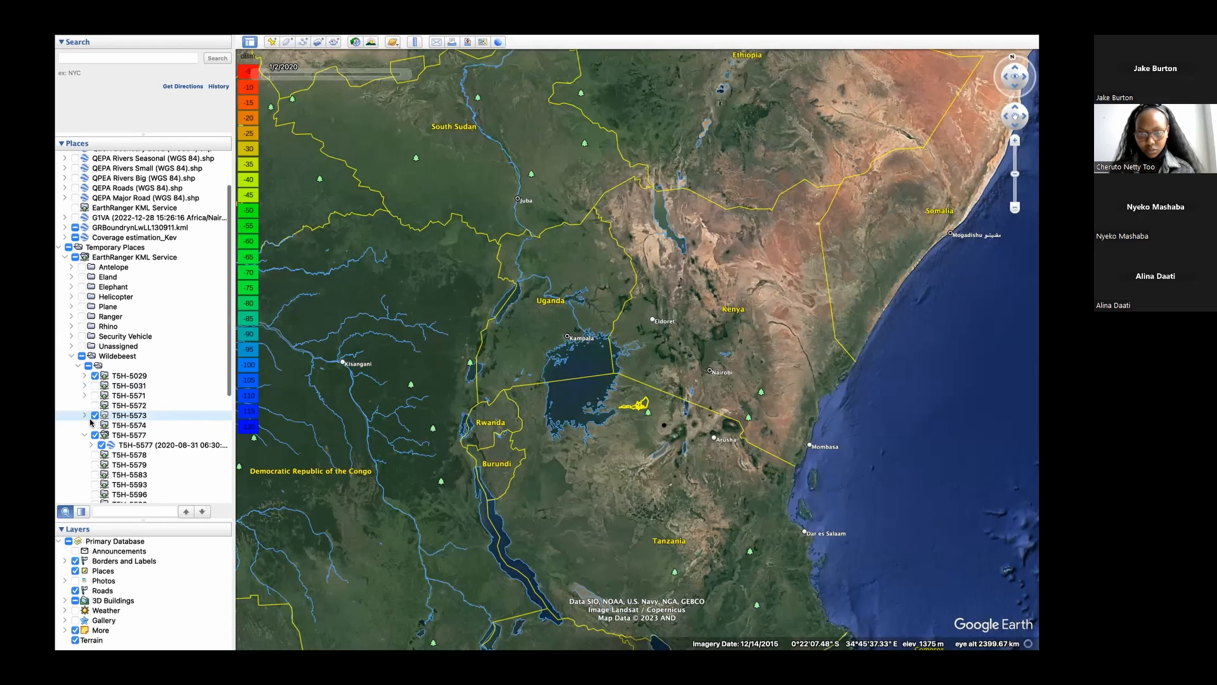
click(150, 427)
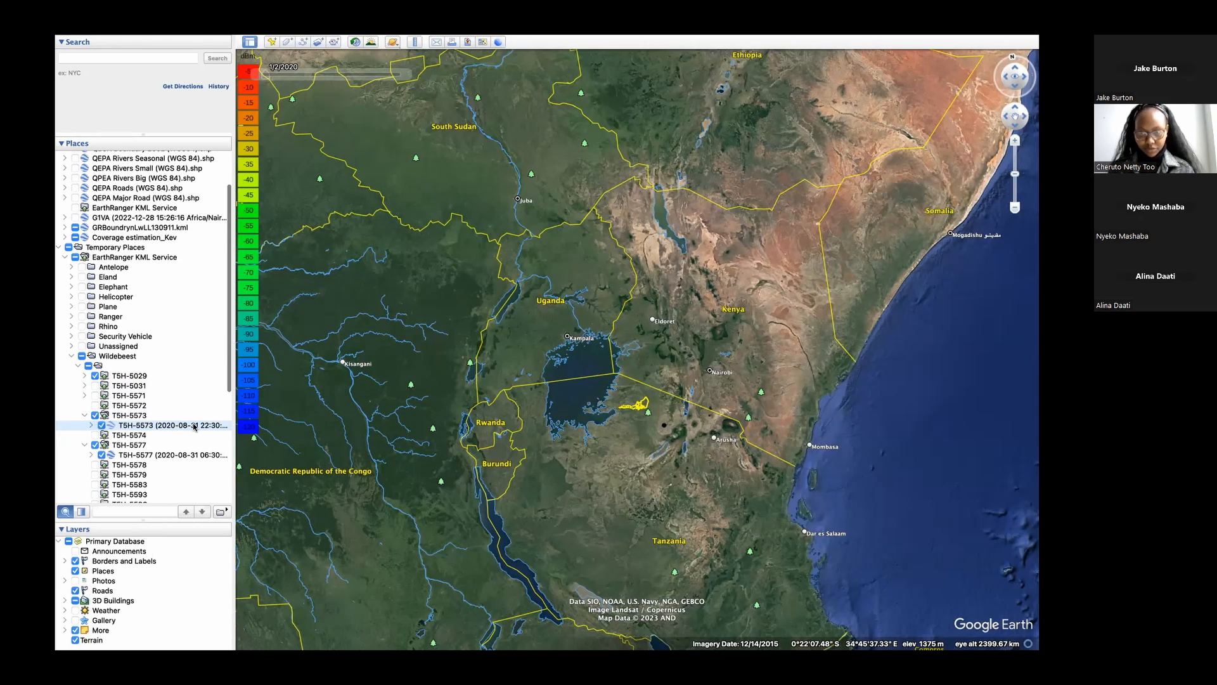
right_click(184, 457)
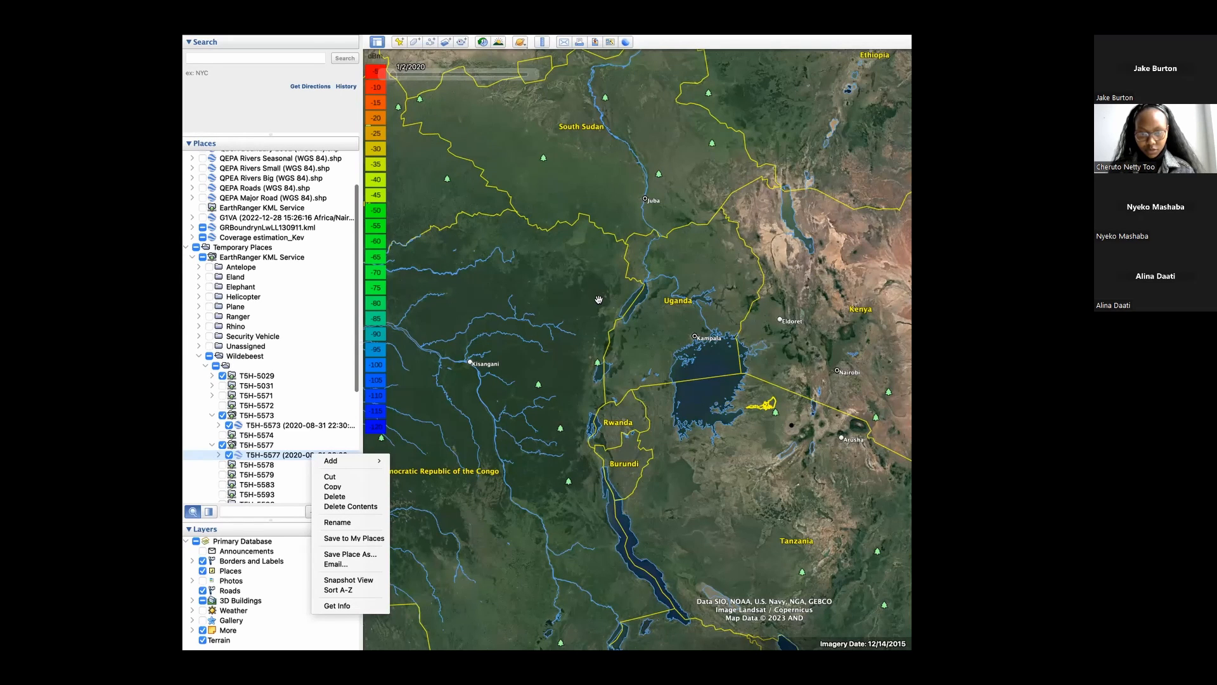
click(700, 57)
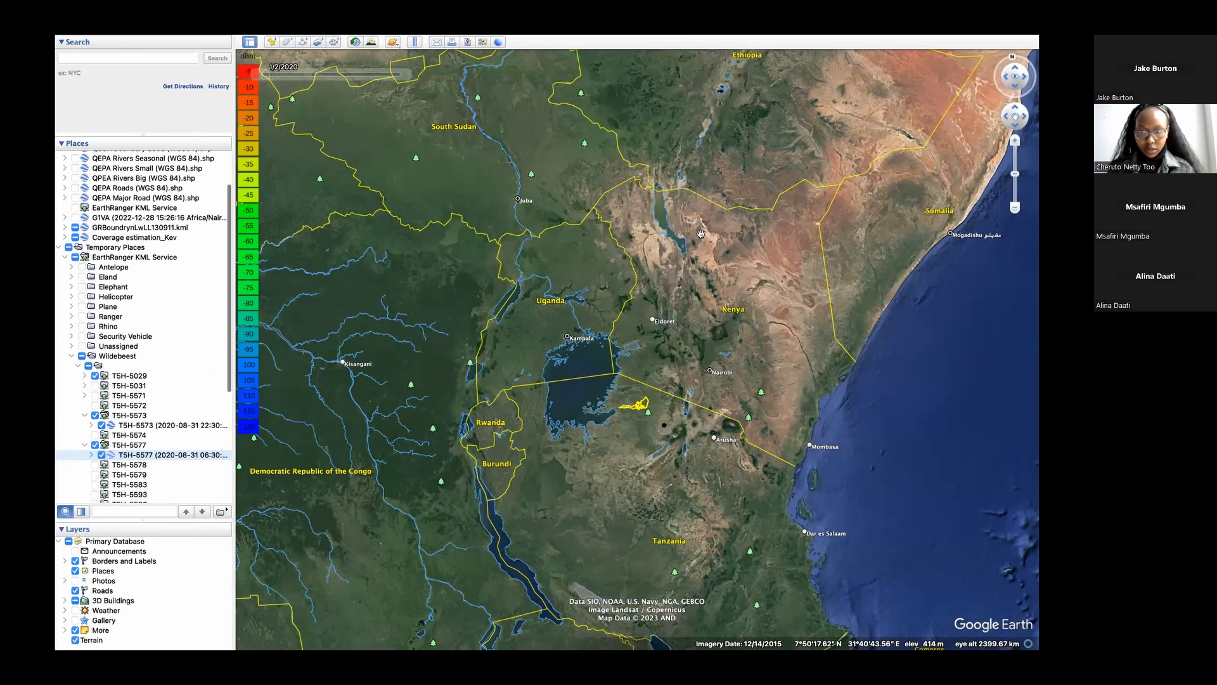
Switch to QGIS, view the list of all available plugins in the plugin manager, and close it
key(super+Tab)
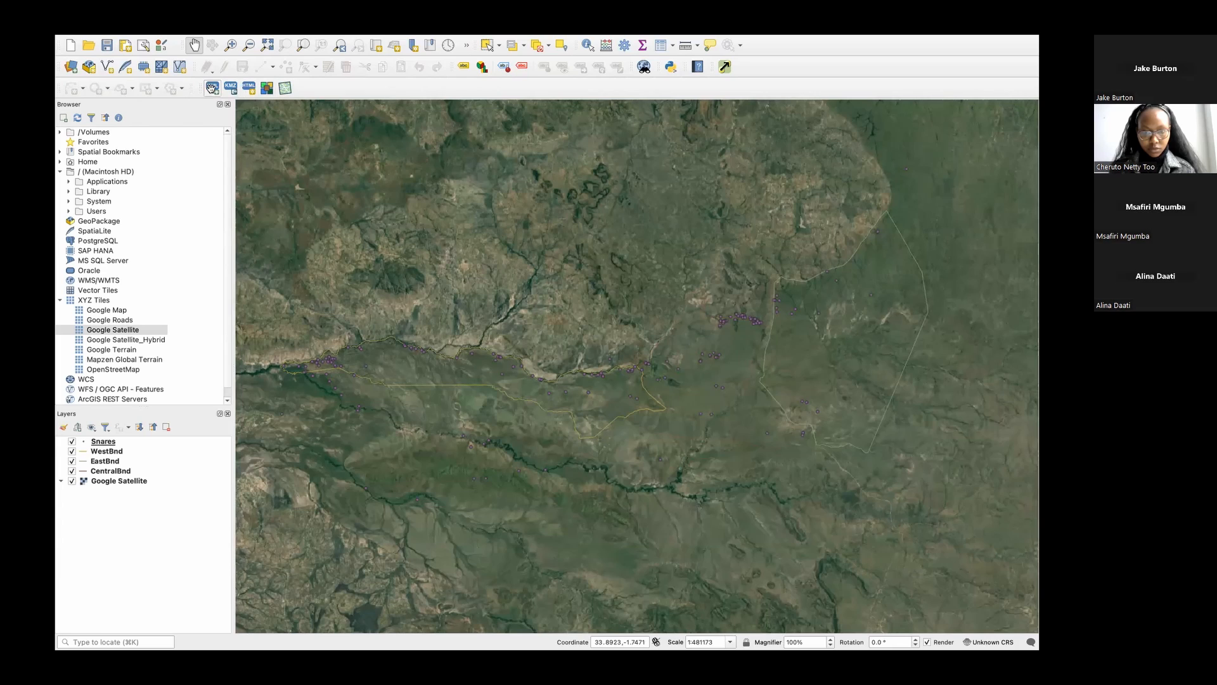
mouse_move(233, 44)
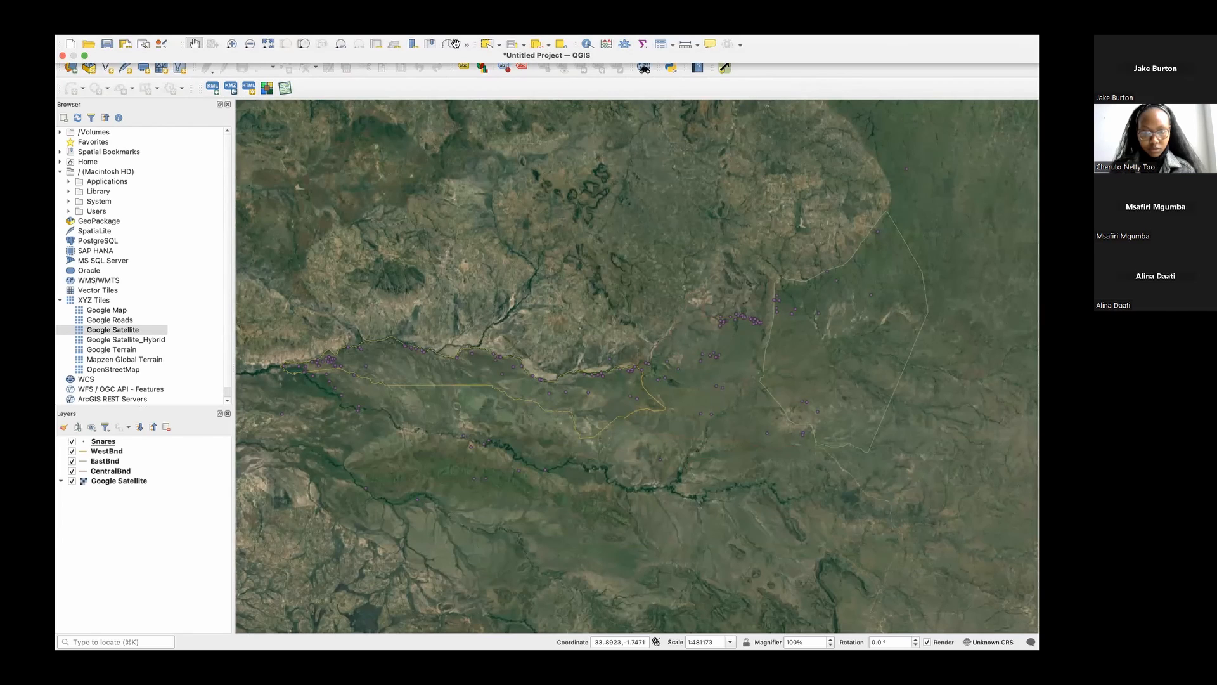
click(279, 44)
click(298, 57)
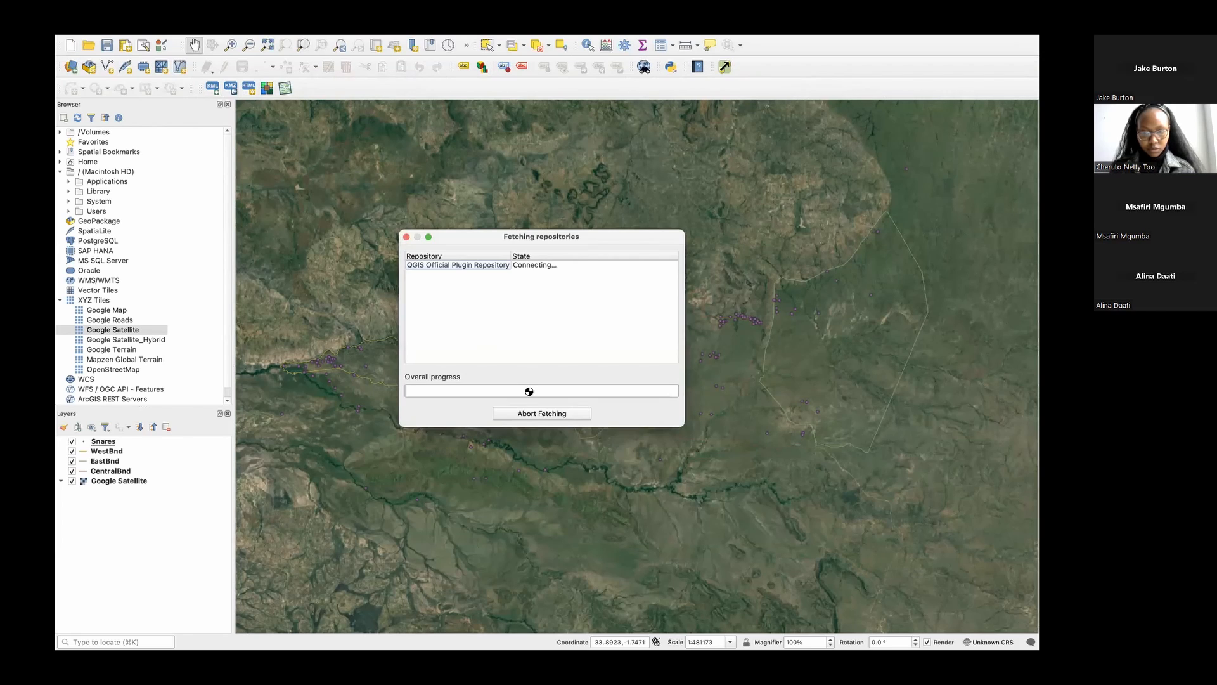
click(406, 238)
click(241, 116)
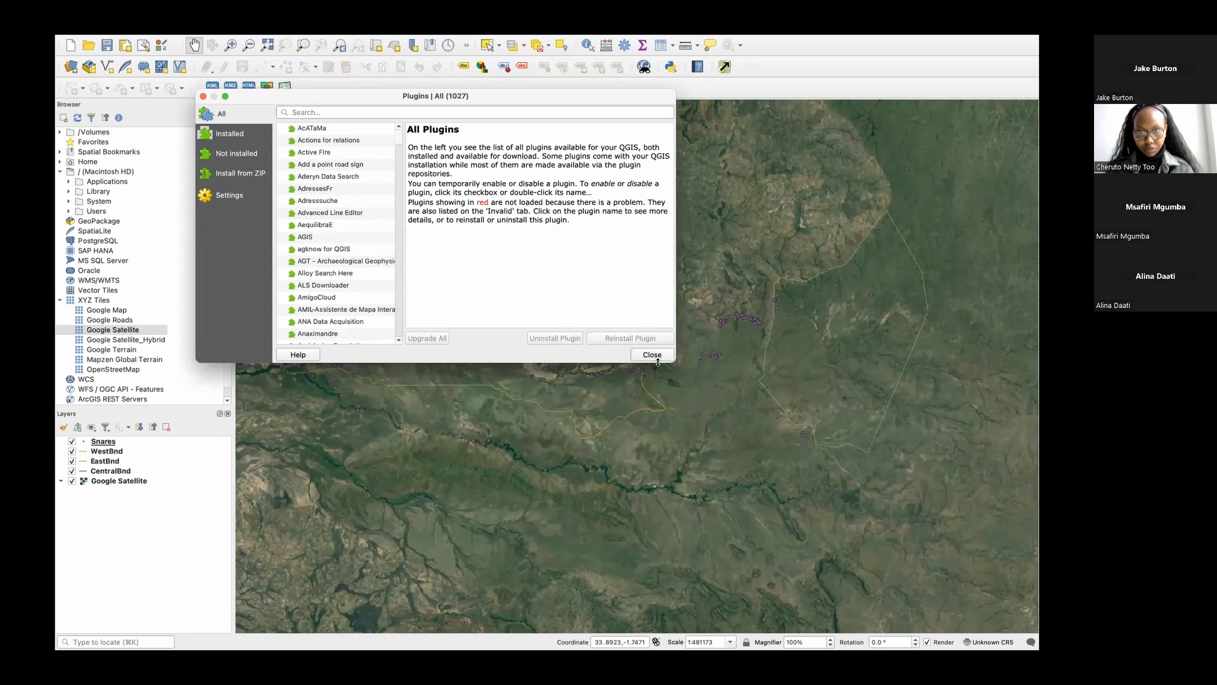
click(203, 95)
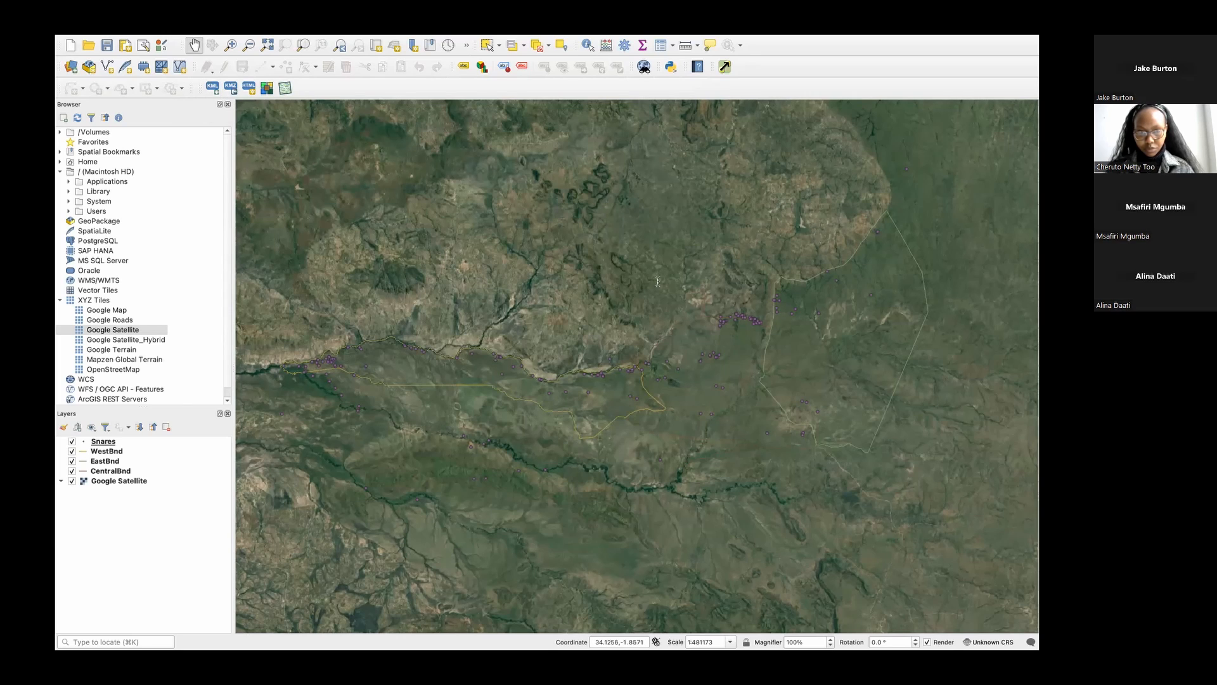
Choose Wildebeest I.kml from the Paths/Tracks folder as the input file for the KML import
click(696, 286)
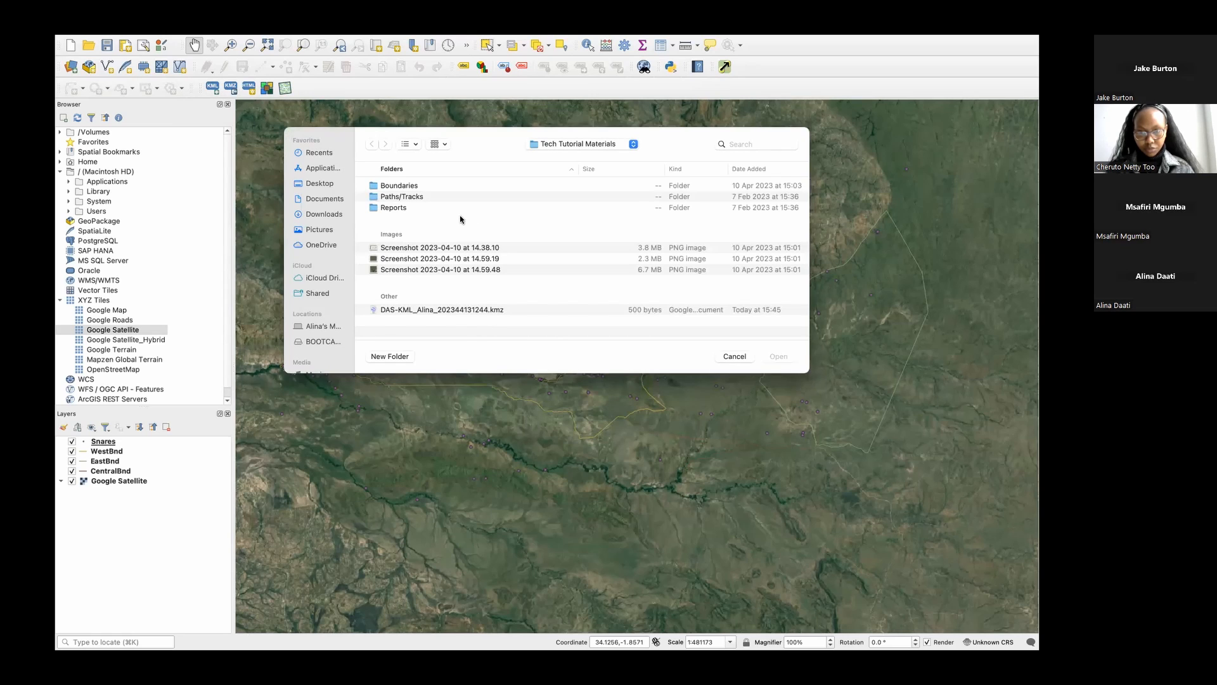
double_click(401, 198)
scroll(411, 289, down, 1)
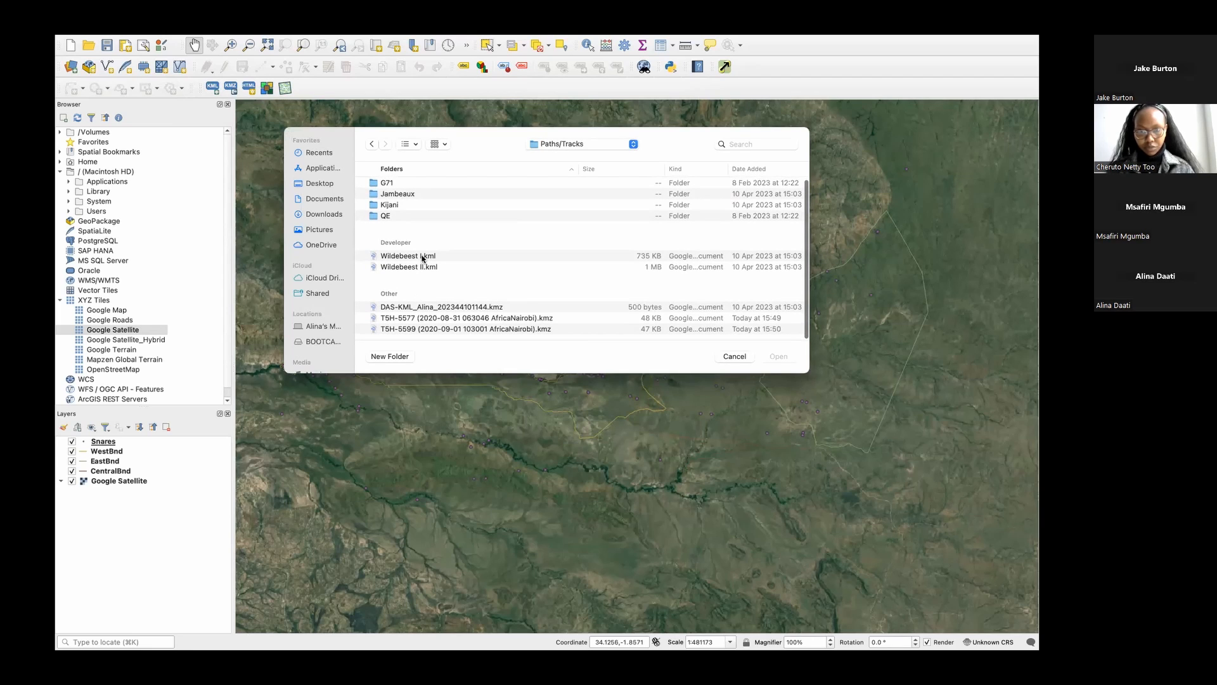
click(422, 256)
click(781, 356)
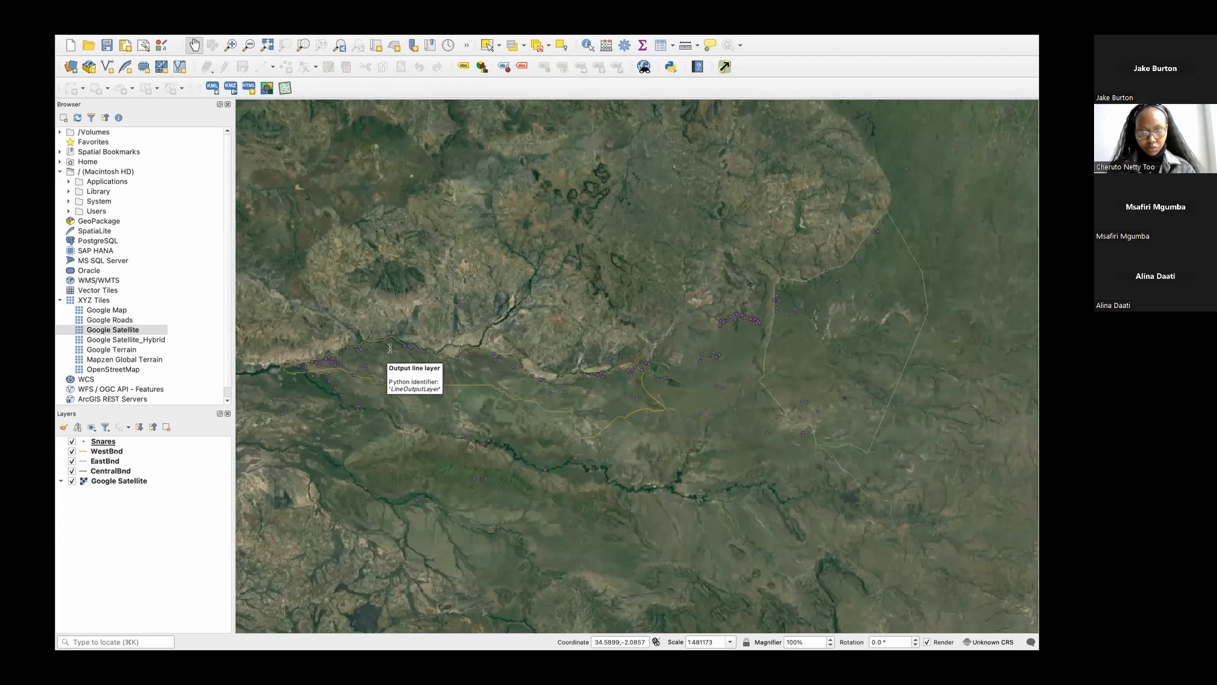
Keep the point and line outputs as temporary layers and run the KML import of the wildebeest track
click(697, 307)
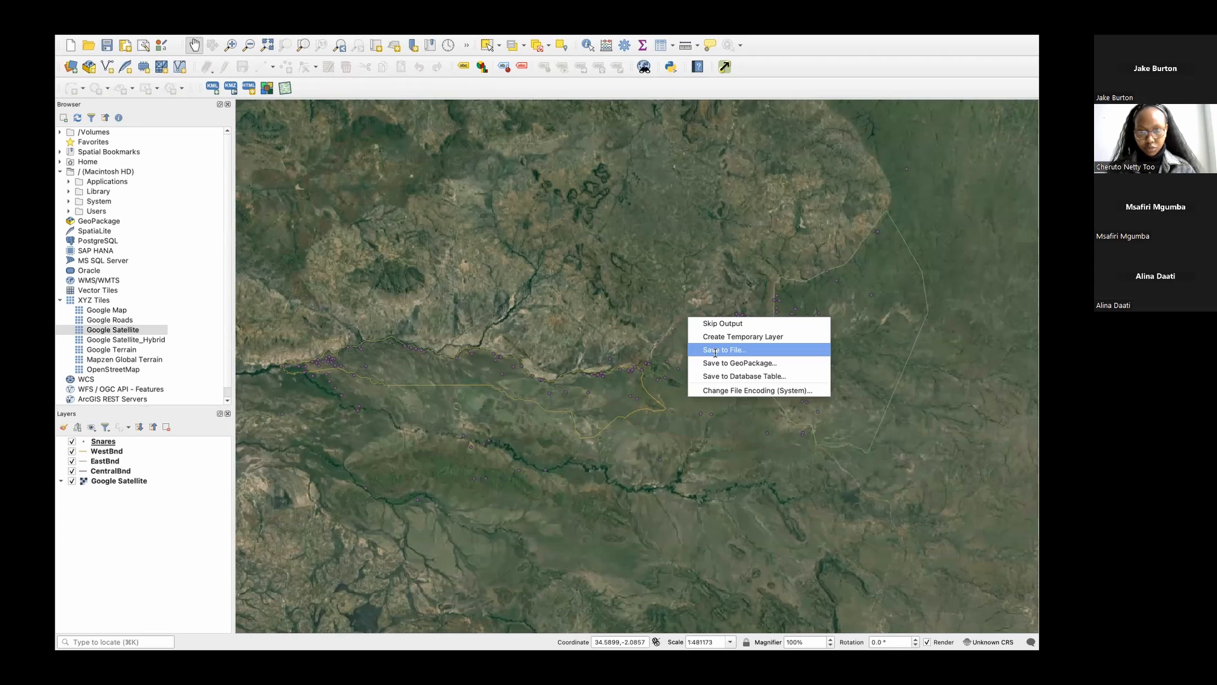
click(586, 369)
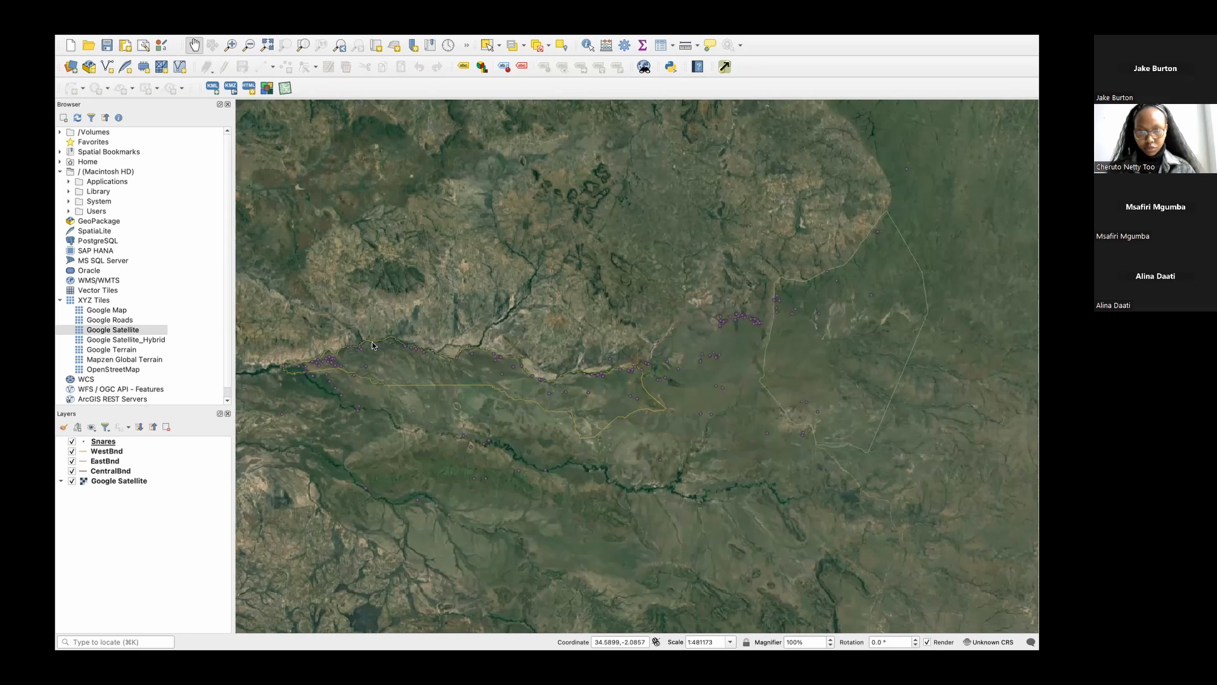
click(675, 511)
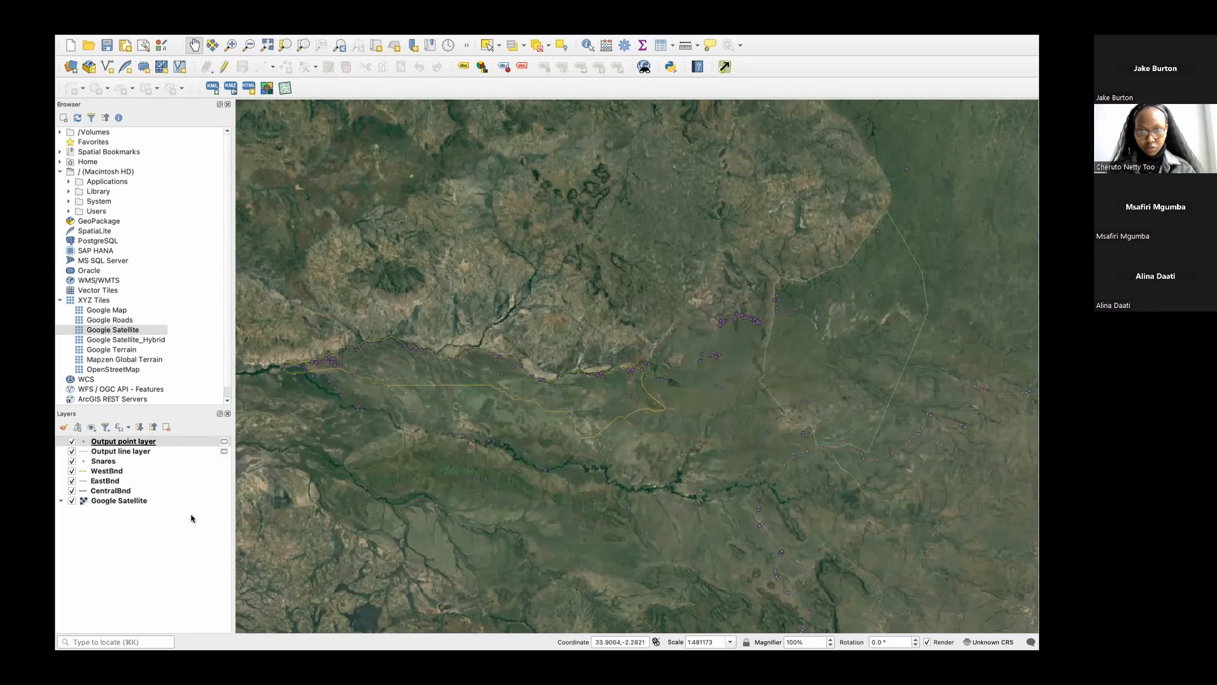
Select the Output line layer and hide the Google Satellite basemap layer
click(168, 452)
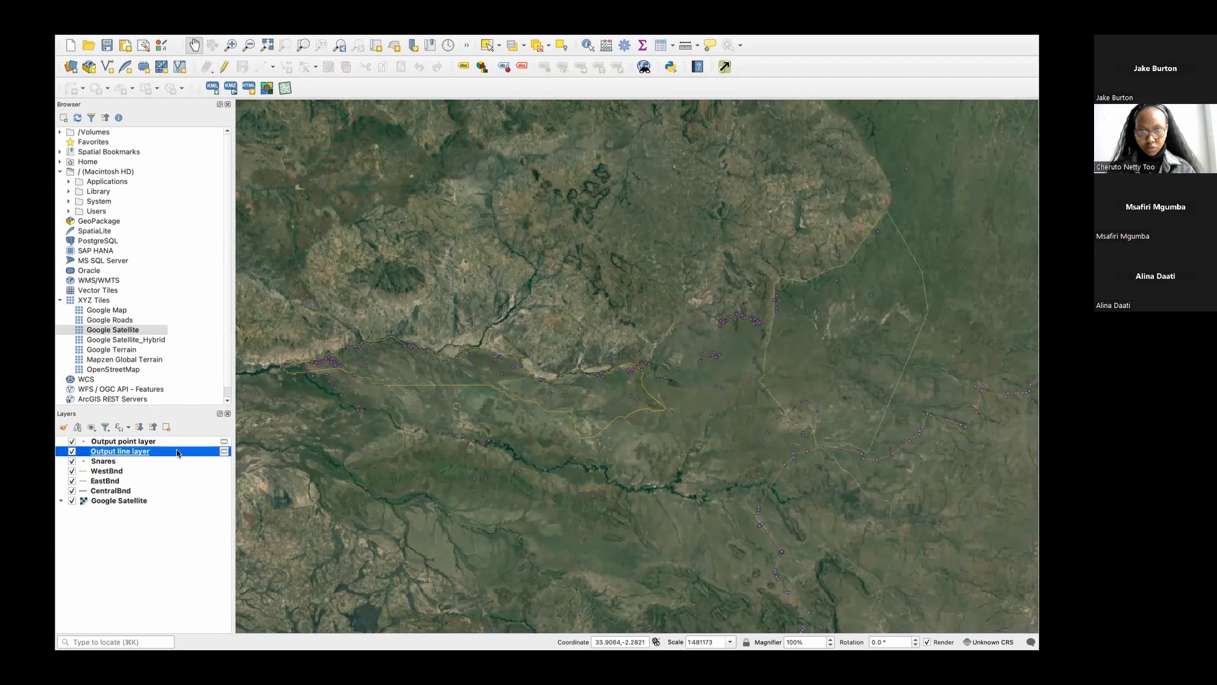
scroll(682, 526, down, 1)
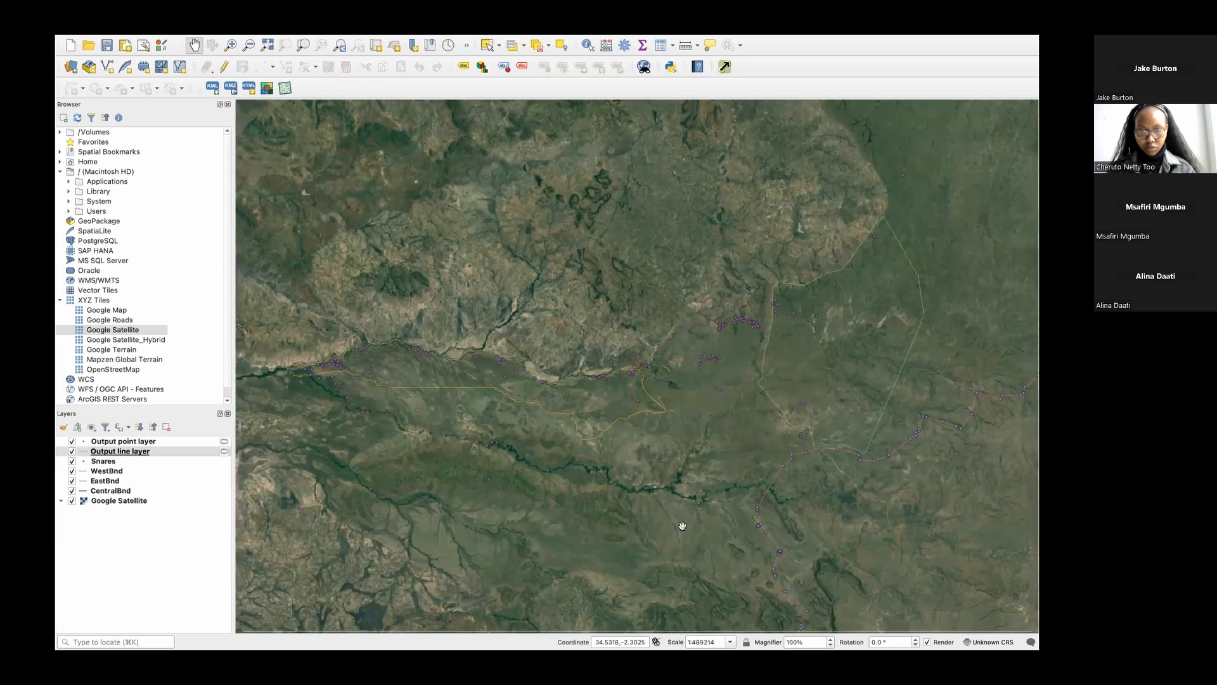
drag(682, 526, 581, 408)
scroll(629, 469, down, 2)
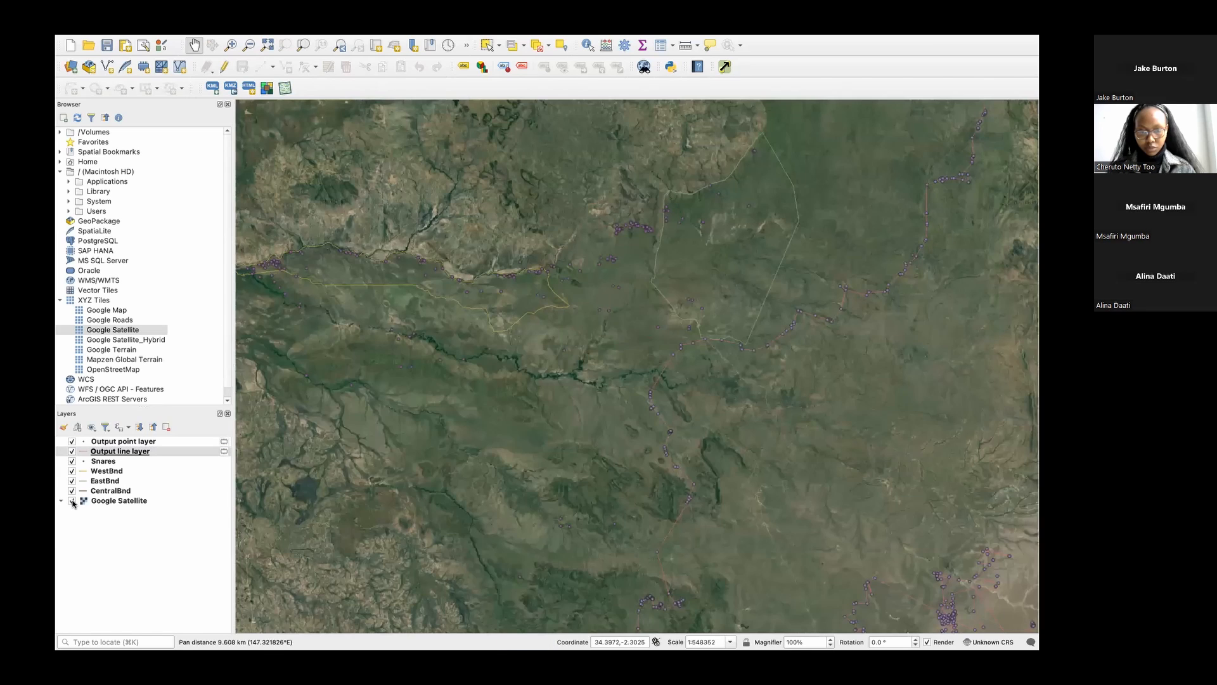
click(71, 501)
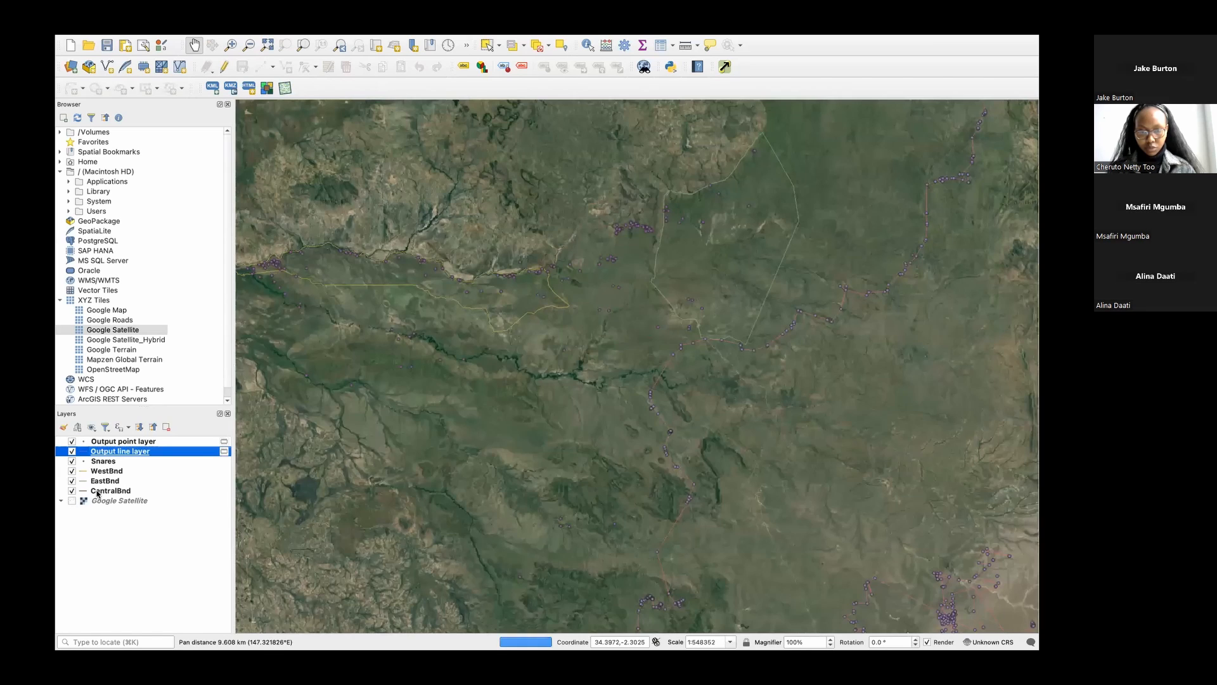
Examine the full extent of the imported wildebeest track against the snare points and the West, Central and East boundaries
scroll(843, 419, down, 2)
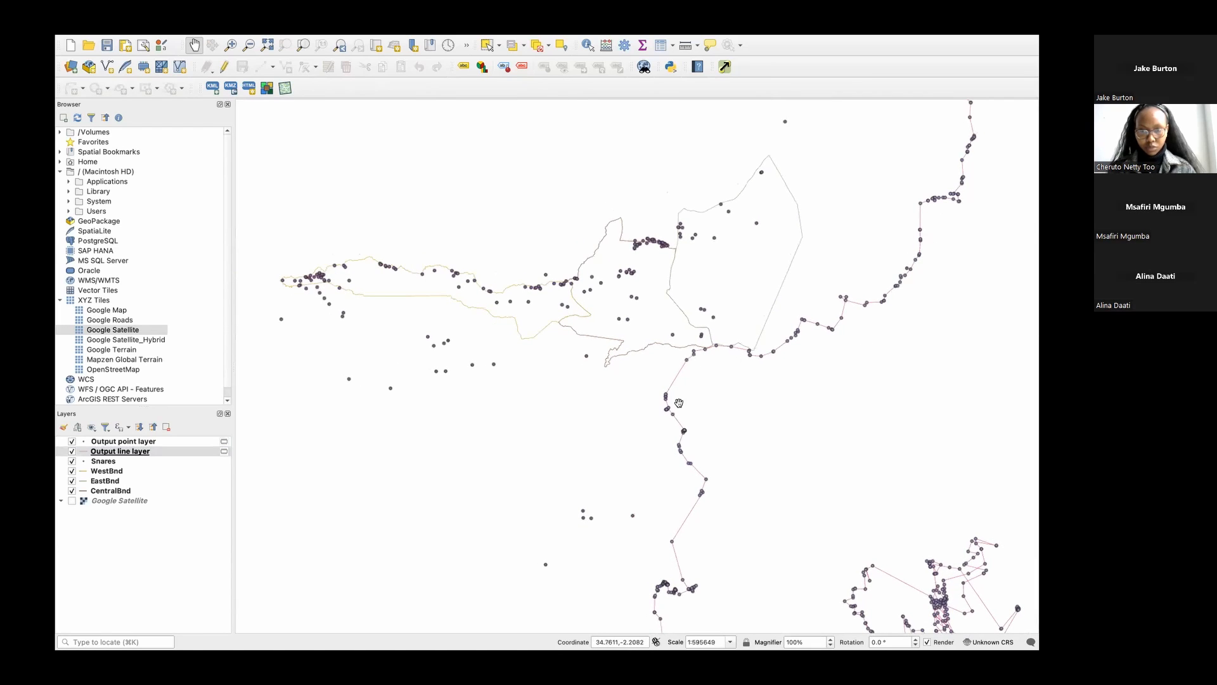
click(780, 527)
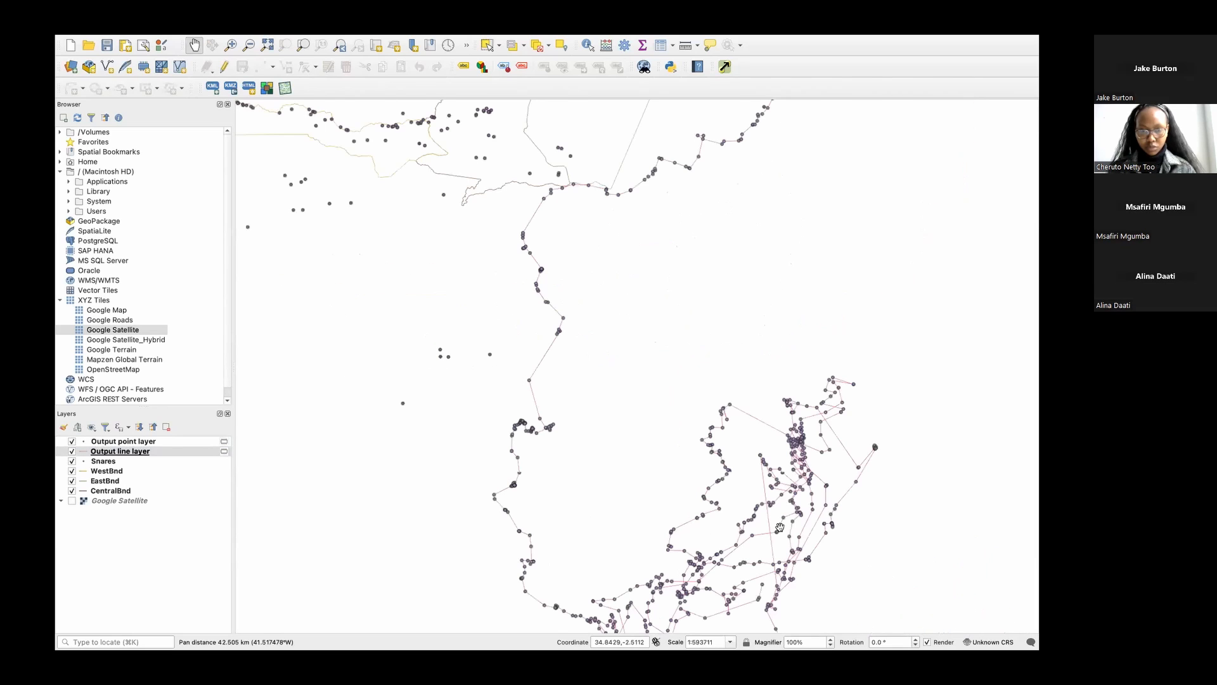
scroll(780, 527, down, 4)
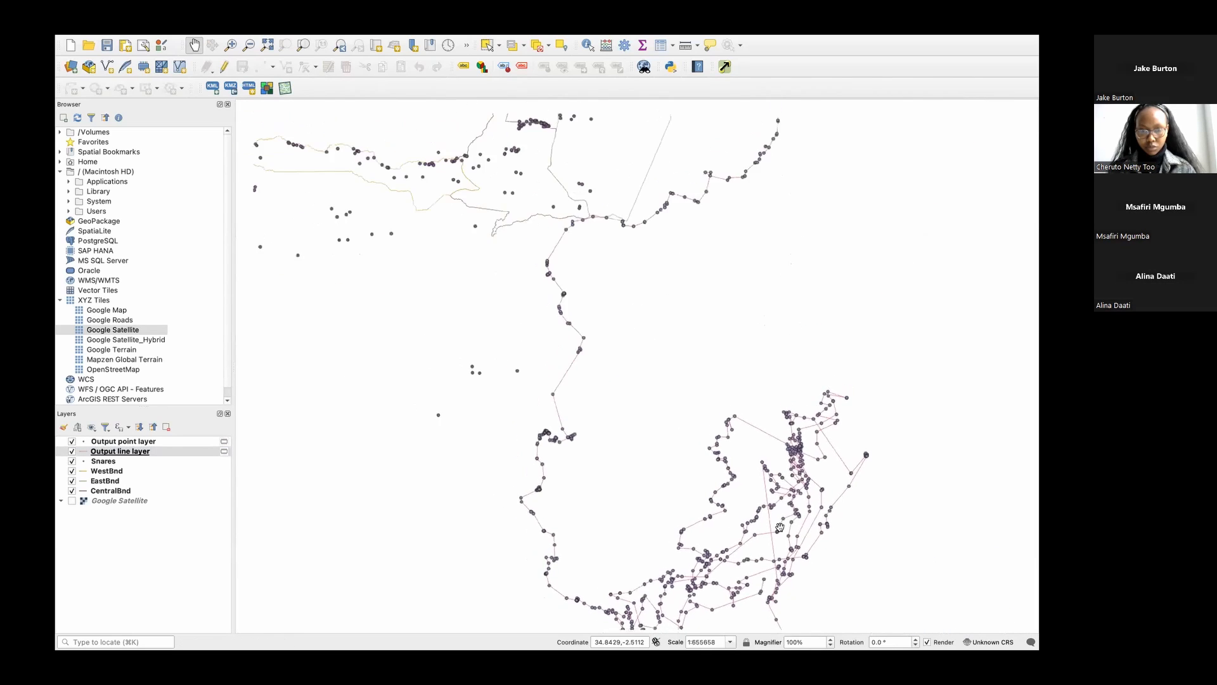
scroll(779, 528, down, 1)
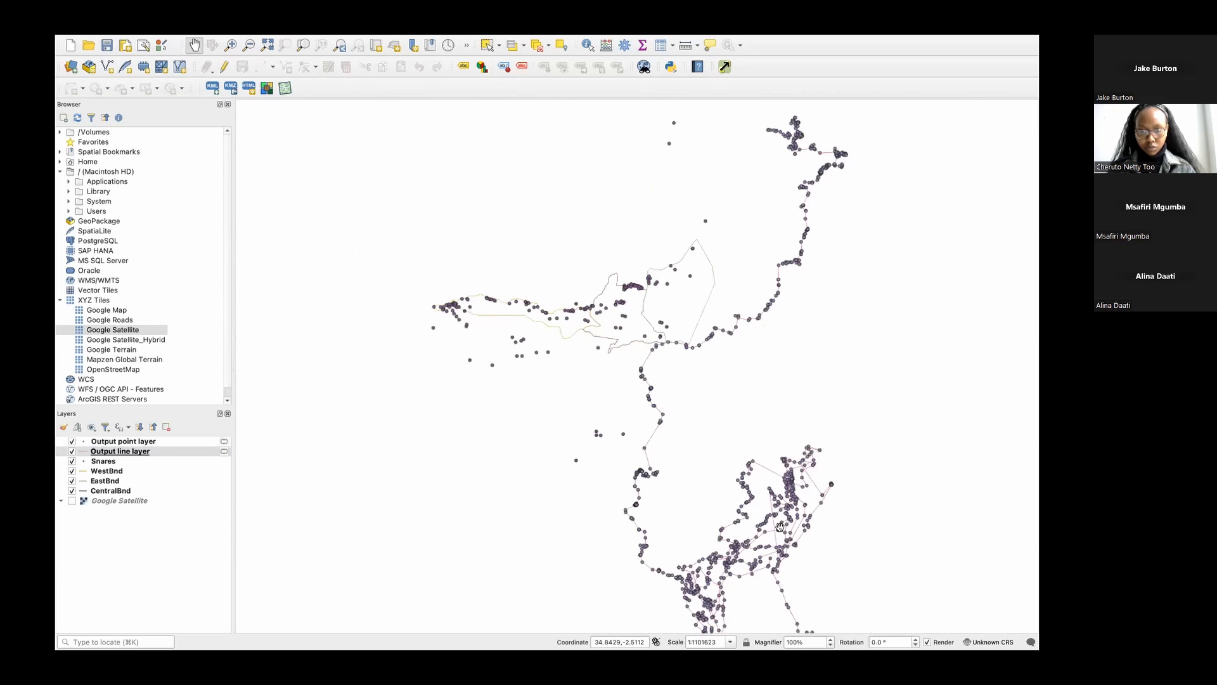
scroll(780, 527, down, 2)
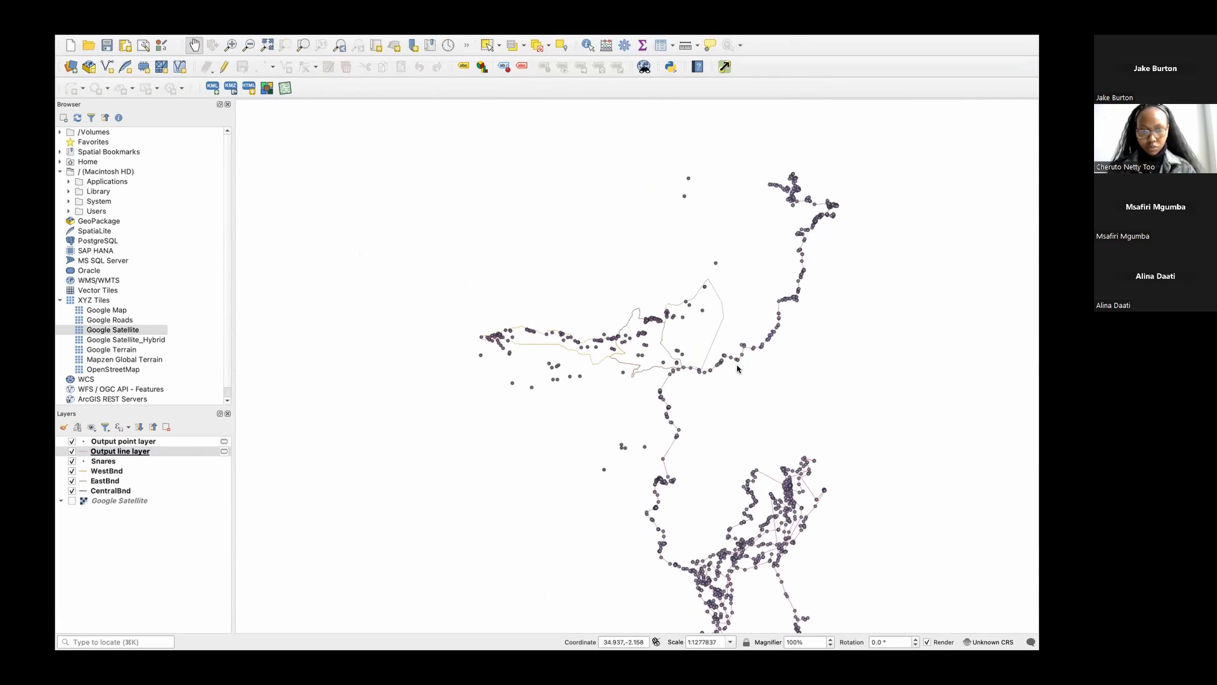
scroll(738, 367, down, 3)
scroll(737, 368, up, 1)
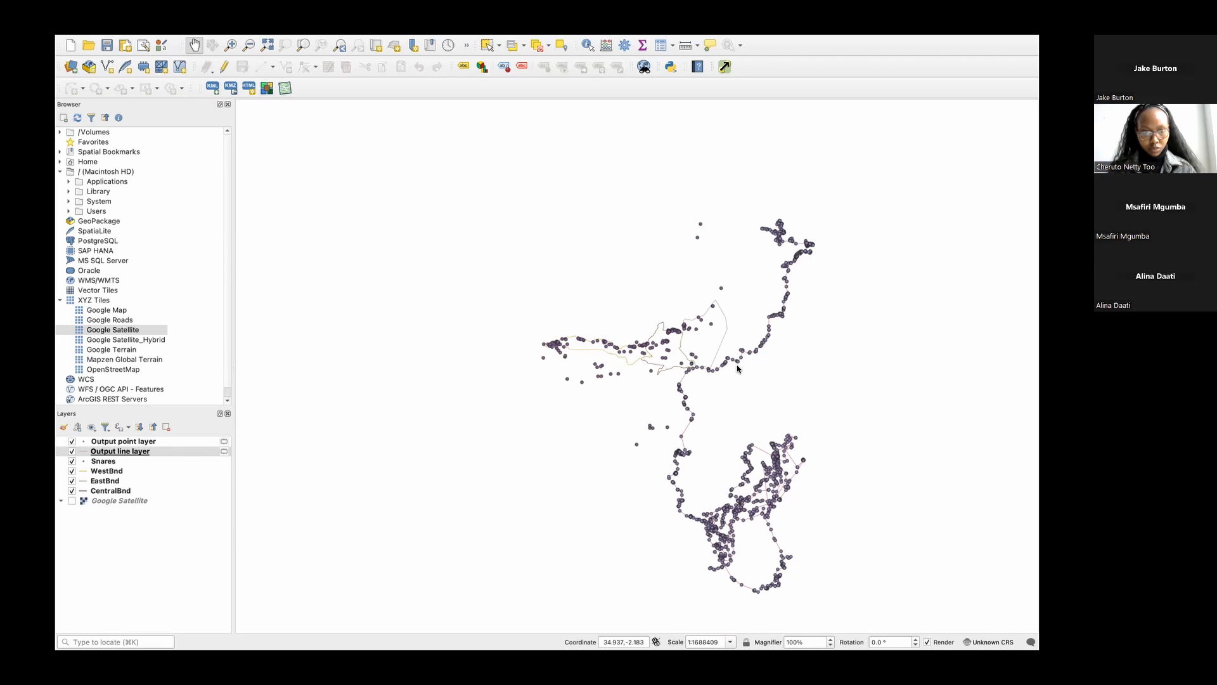
scroll(737, 368, up, 2)
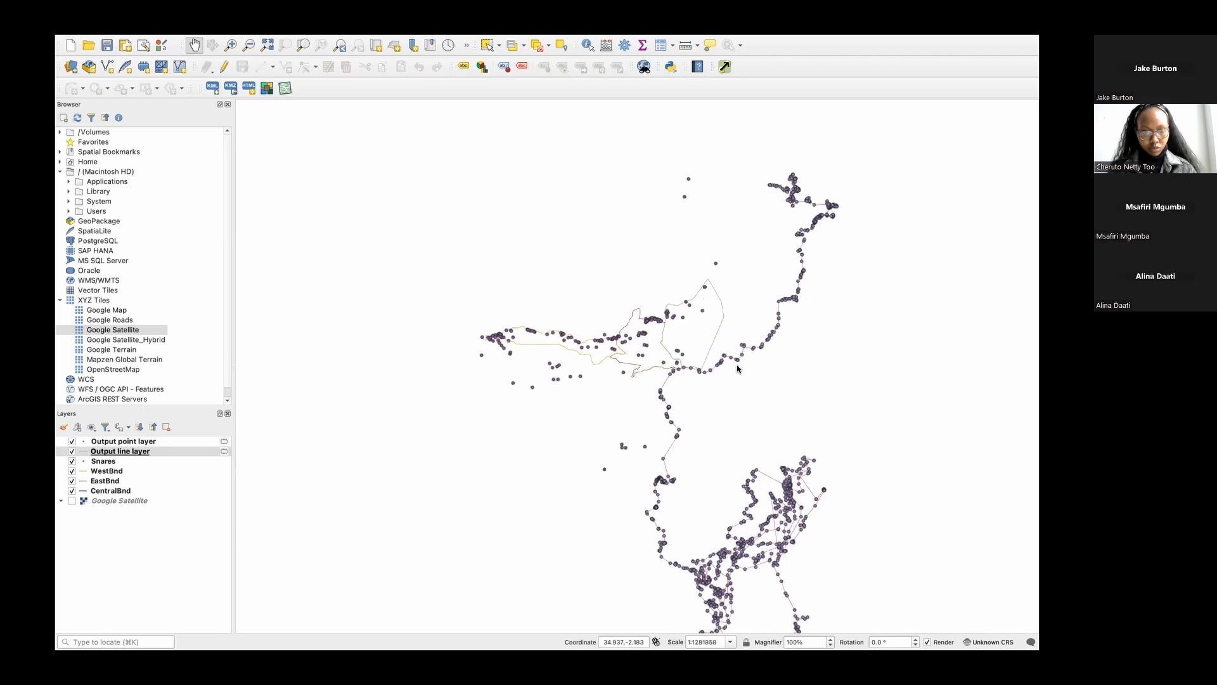
scroll(737, 369, down, 1)
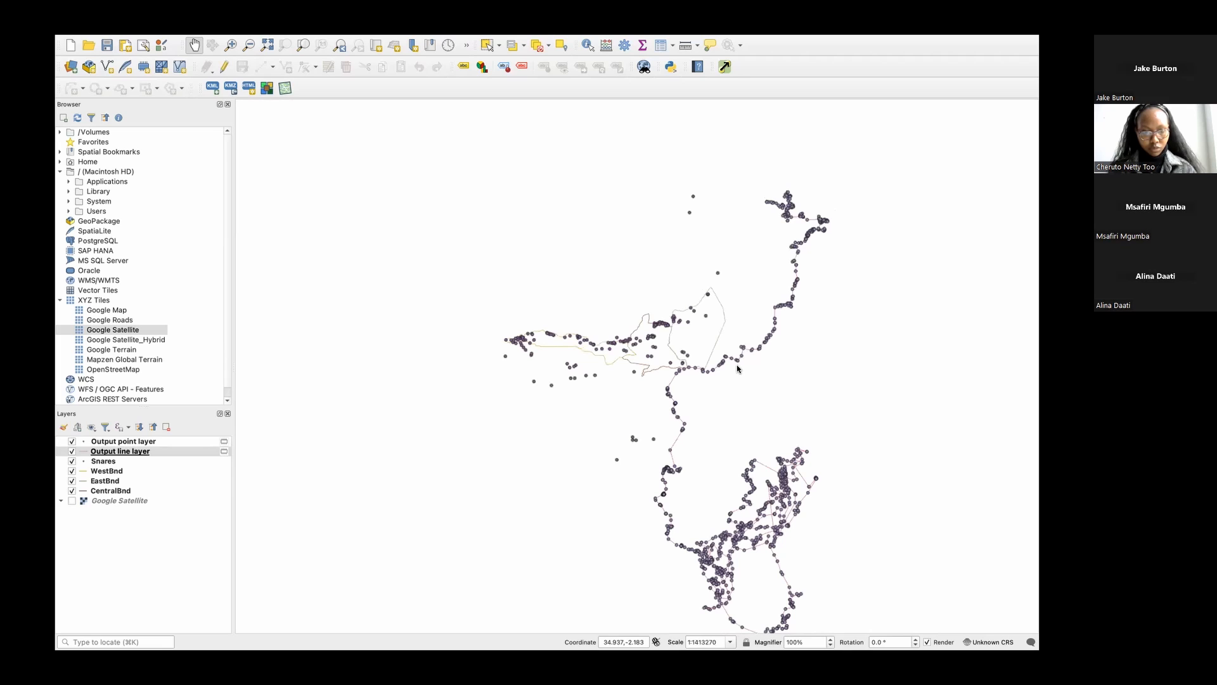
drag(736, 354, 730, 328)
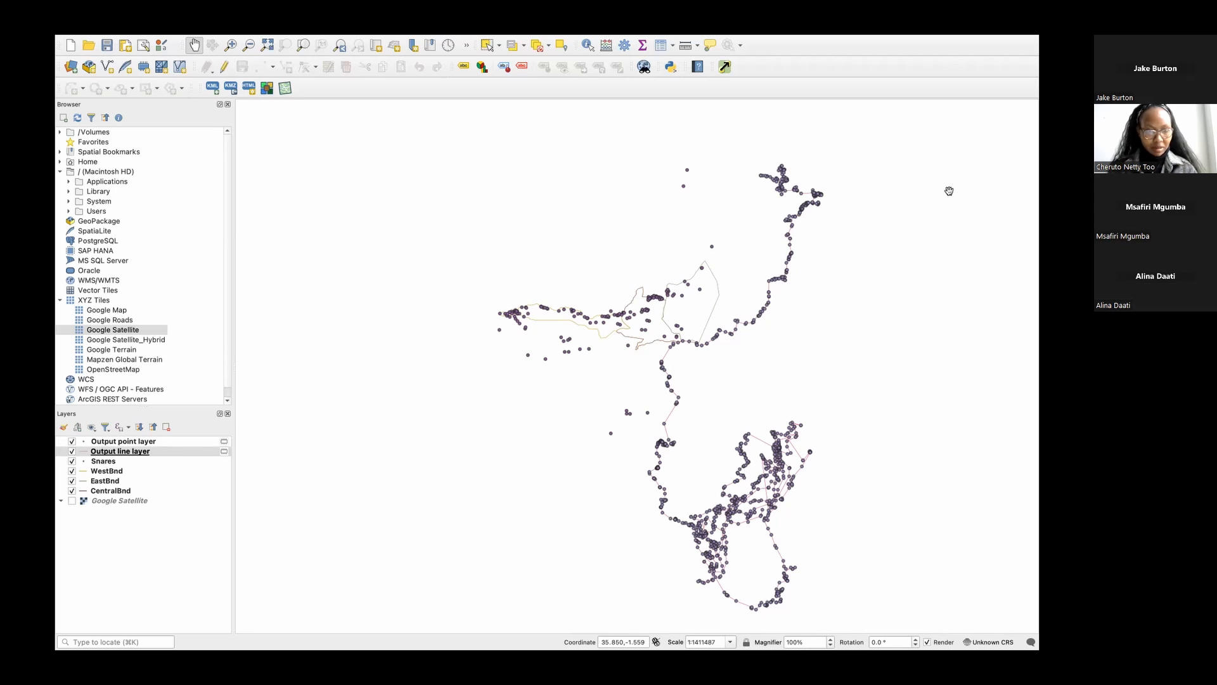
drag(834, 318, 793, 297)
scroll(793, 297, up, 3)
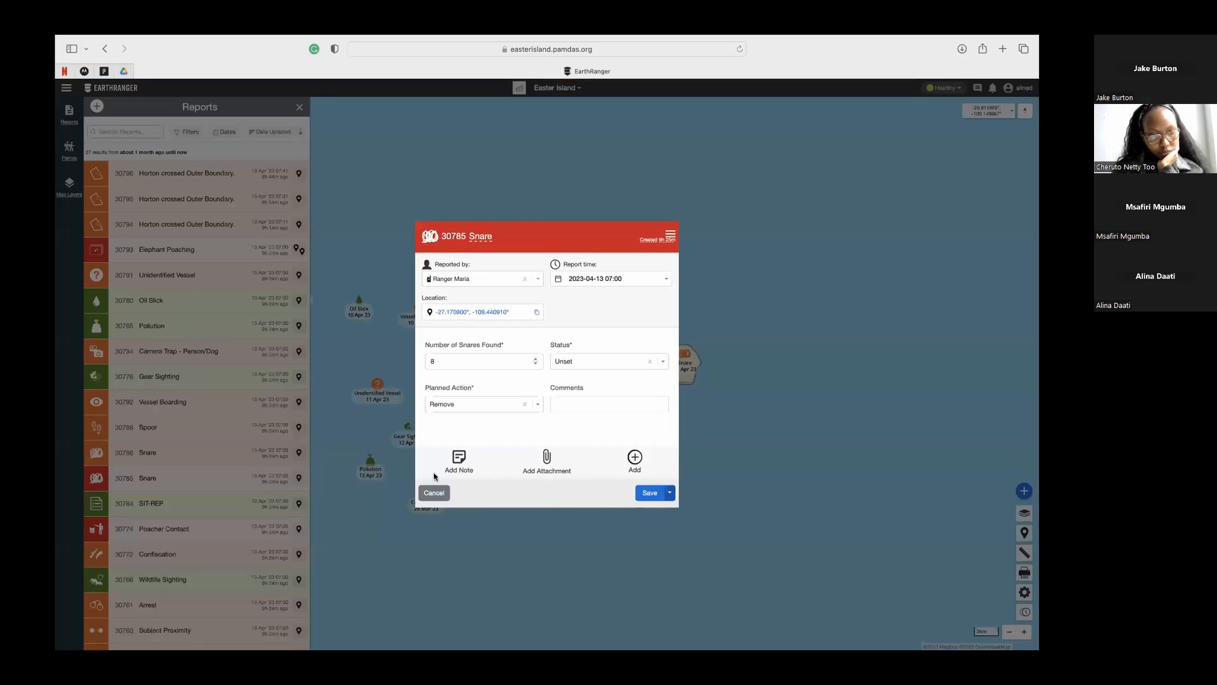
Close the Snare report without saving and look through the report types available for a new report
click(435, 491)
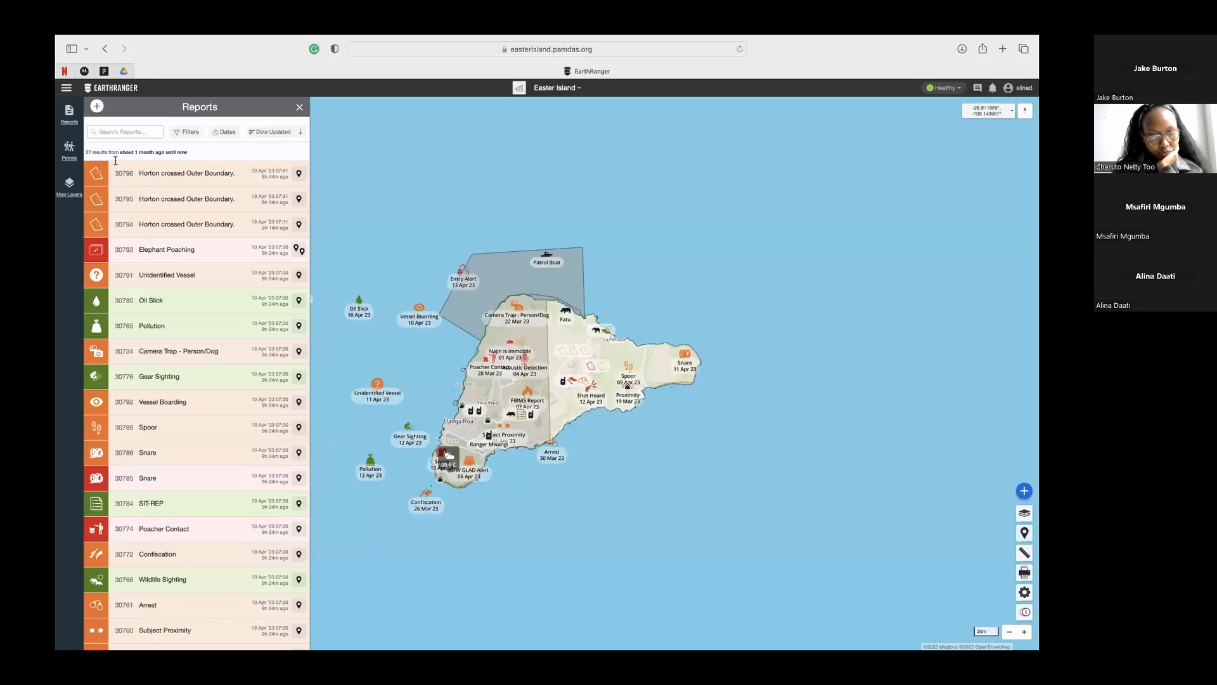
click(97, 107)
scroll(154, 226, down, 5)
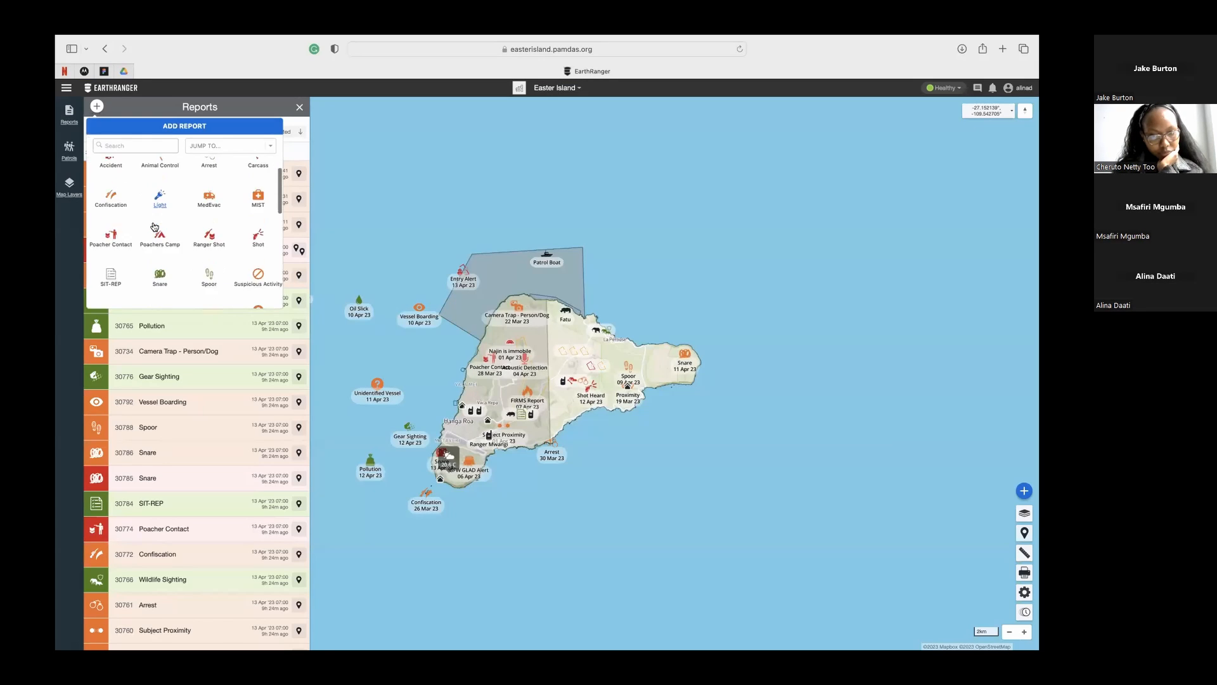
scroll(154, 226, down, 3)
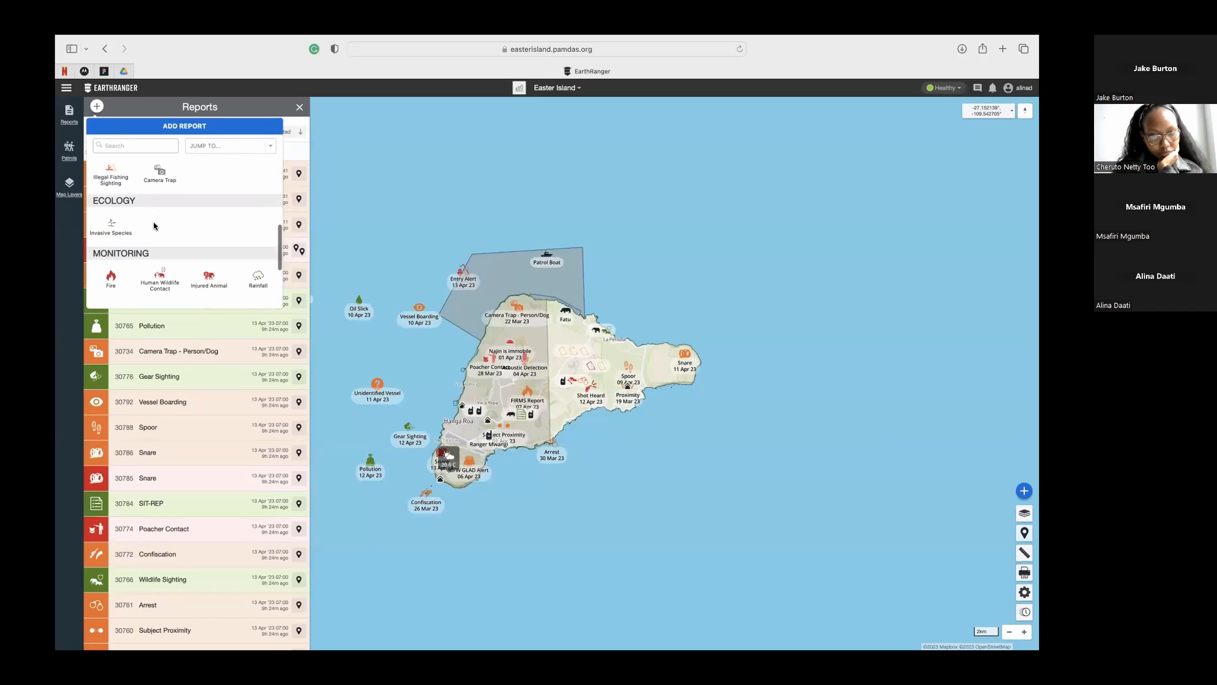
scroll(154, 227, down, 4)
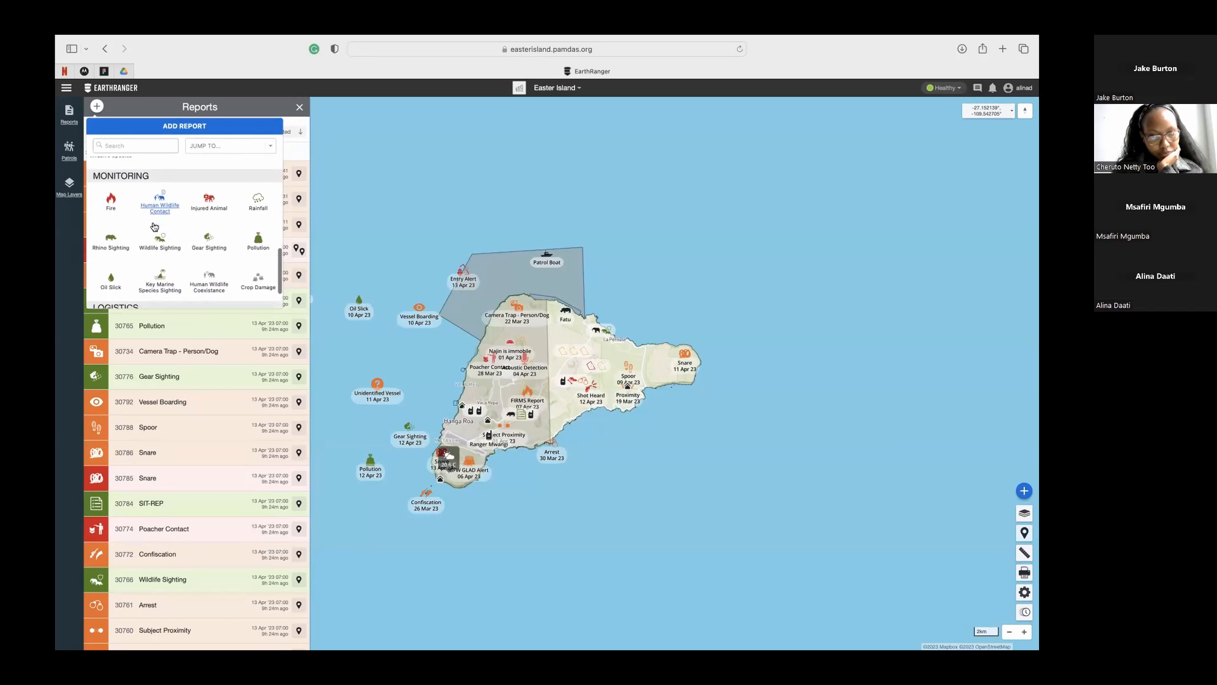
scroll(154, 227, up, 5)
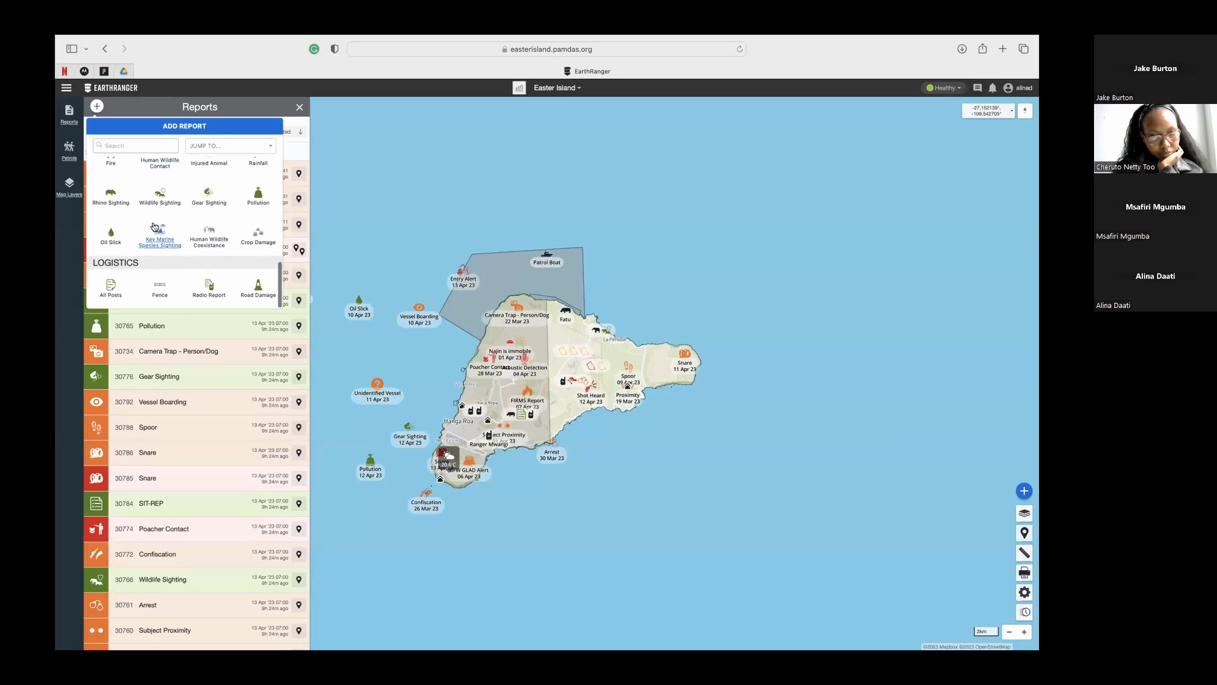
Try searching the report types for "alien", and clear the search
click(142, 145)
text(alie)
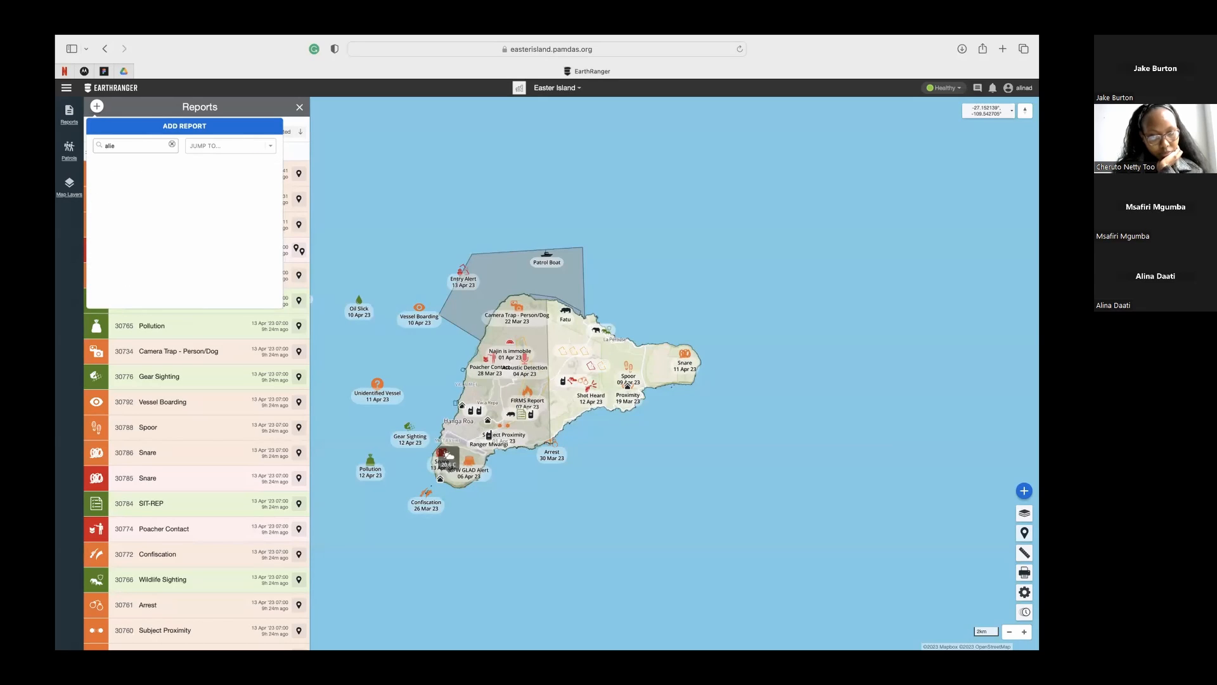
text(n)
key(BackSpace)
key(BackSpace)
key(BackSpace)
key(BackSpace)
key(BackSpace)
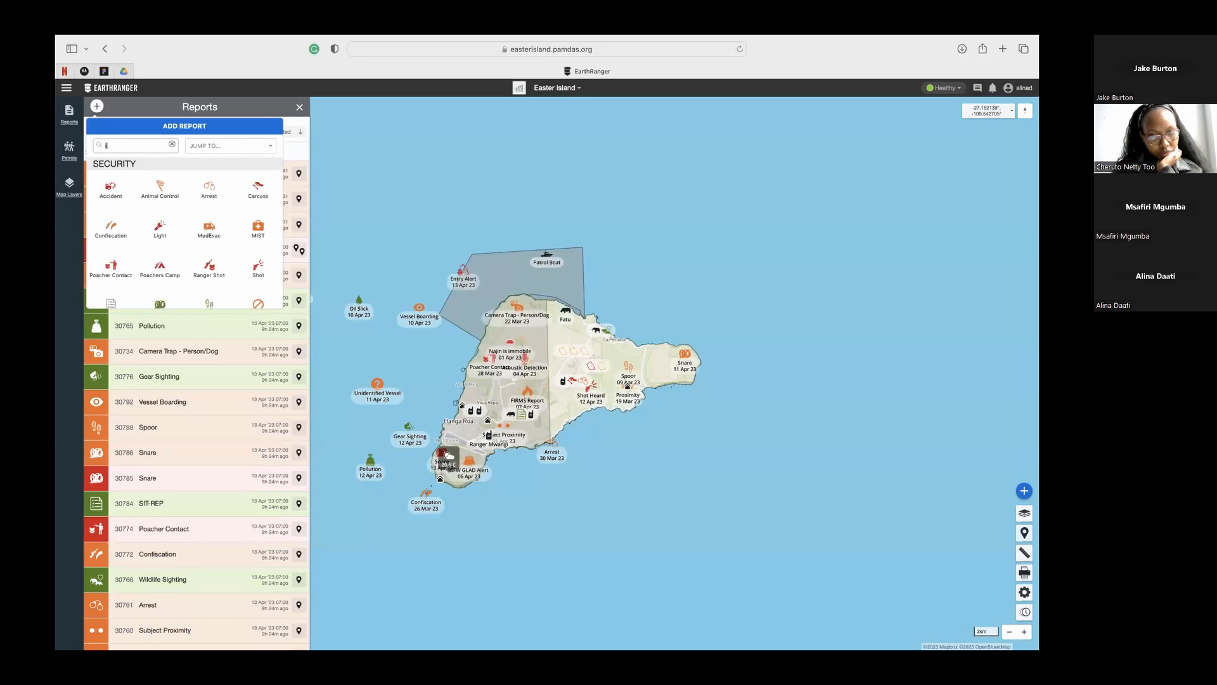
Search the report types for "inva", view the blank Invasive Species form, and cancel it
text(inva)
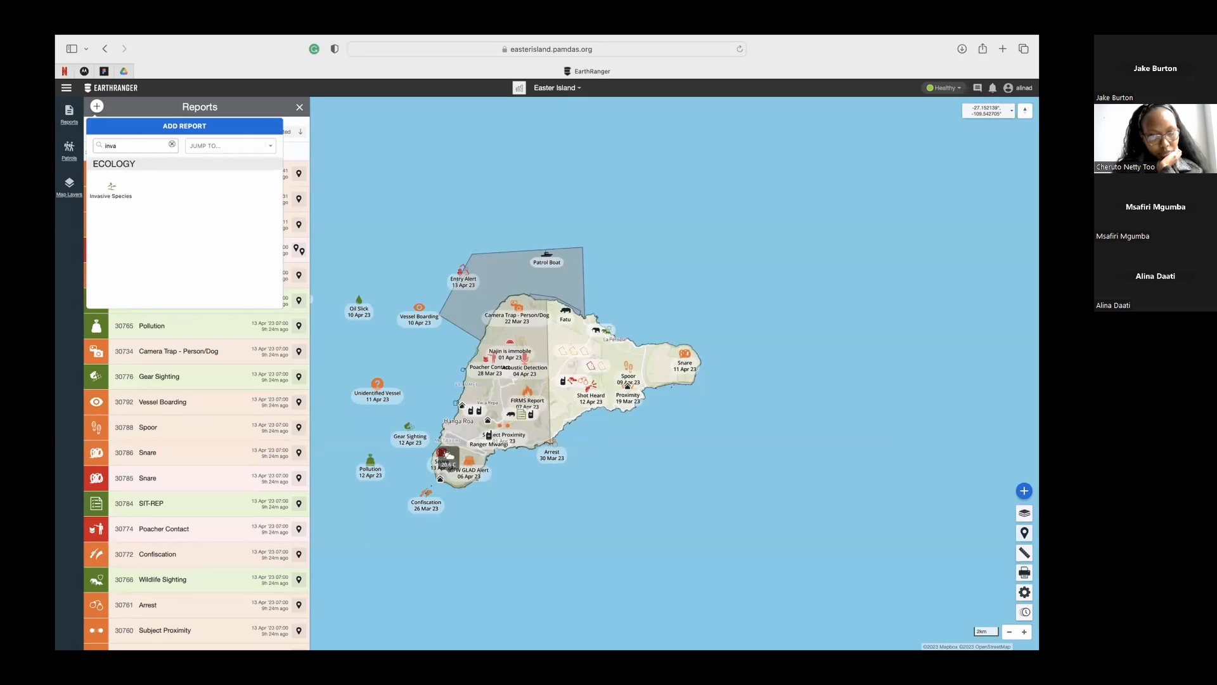
click(108, 191)
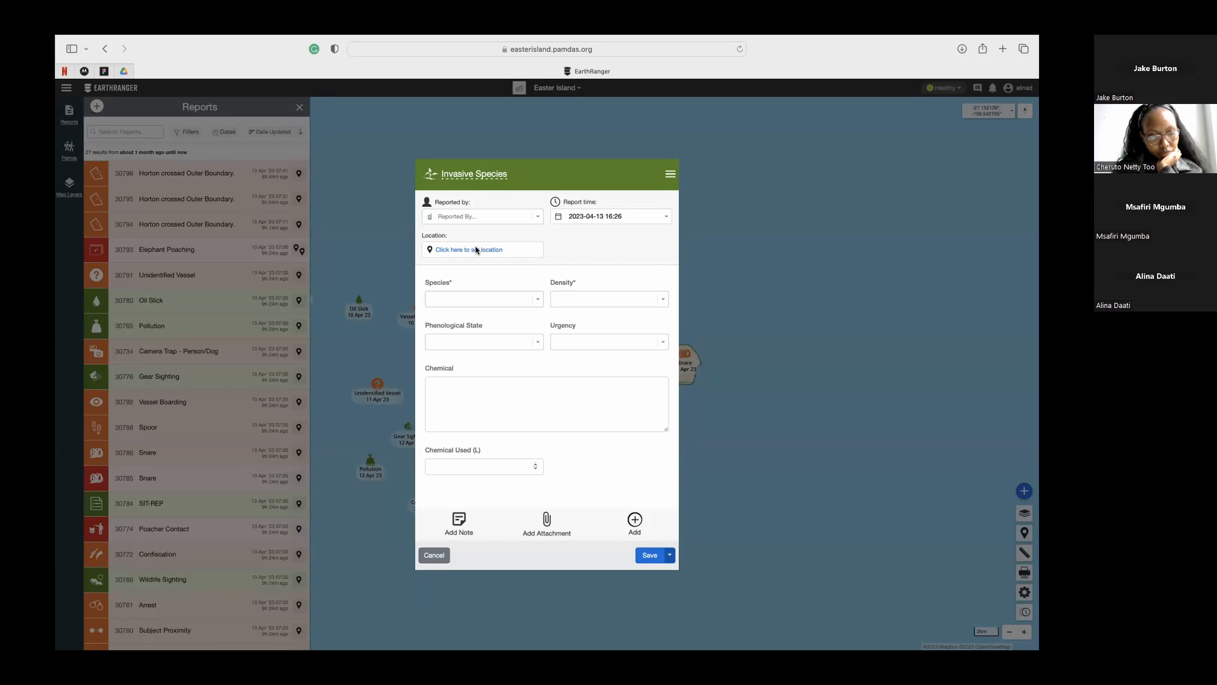
click(439, 556)
Search the existing reports and the report types for "crop", and start a new Crop Damage report
click(115, 130)
text(crop)
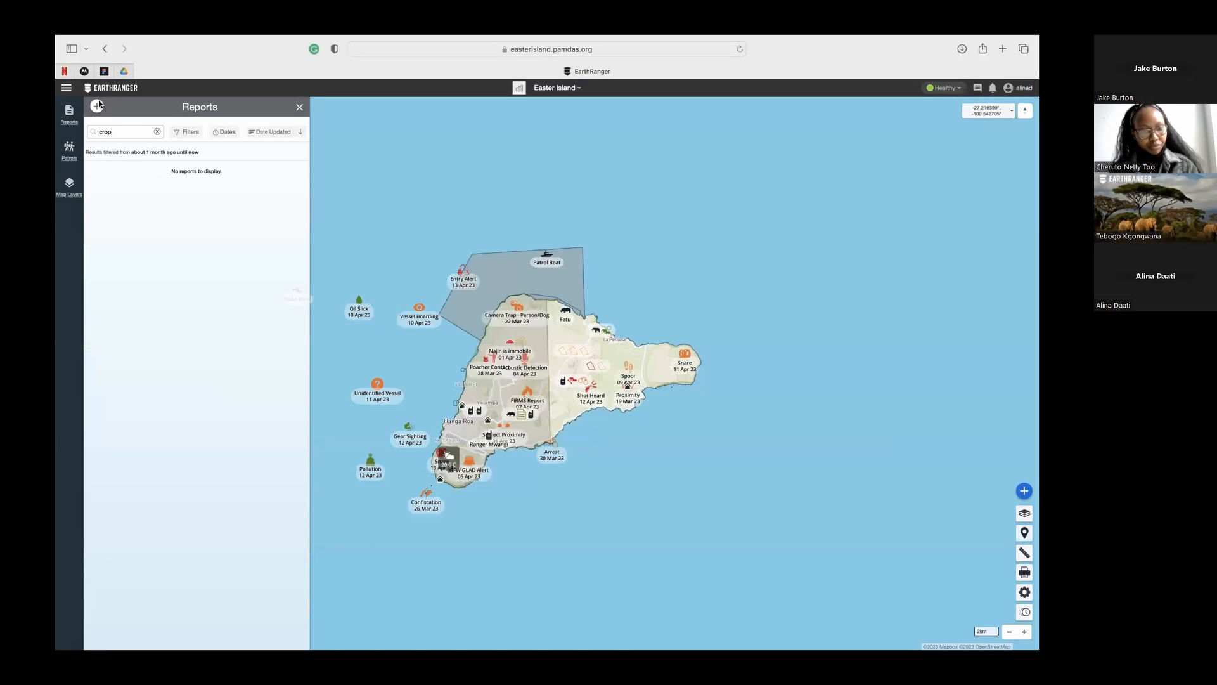
click(96, 106)
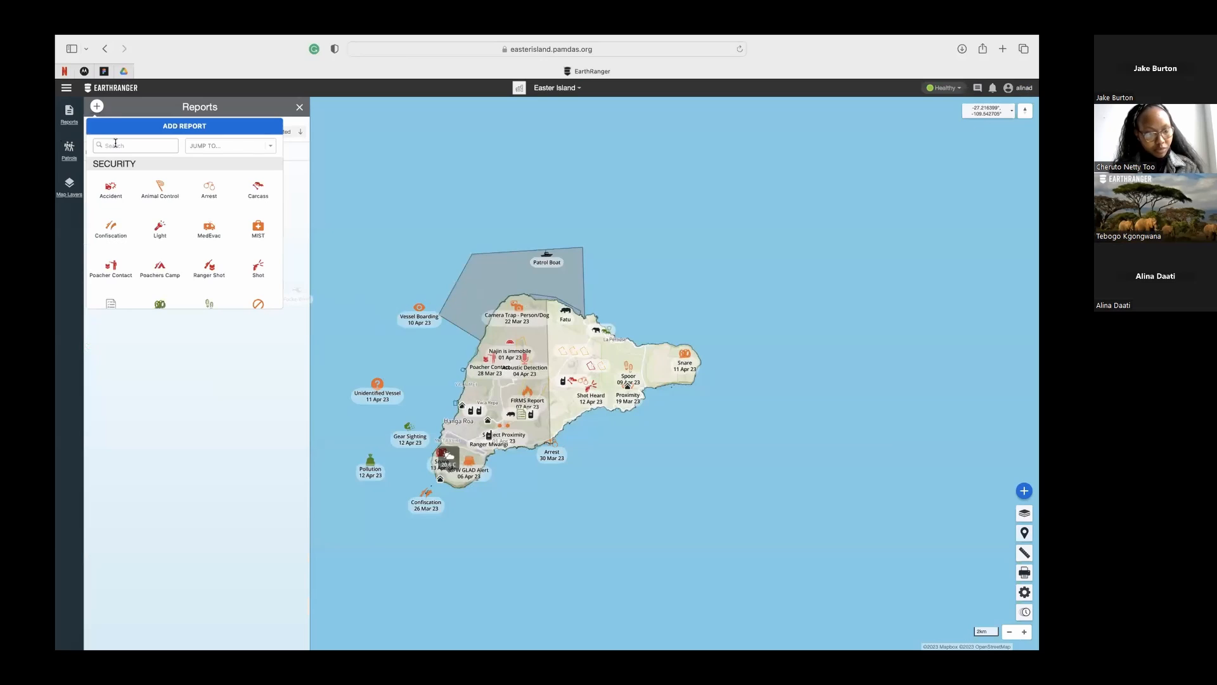
text(crop)
click(111, 188)
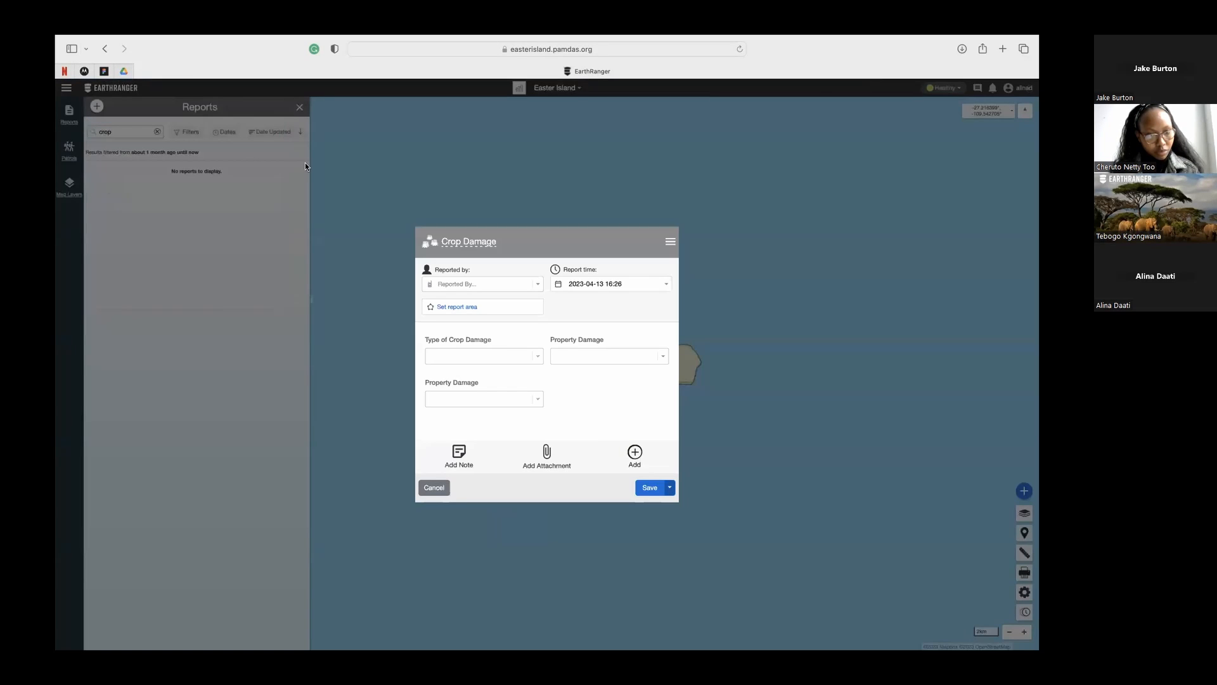
Draw a five-point report area of about 0.47 km² for the Crop Damage report, inland south of Fatu
click(468, 308)
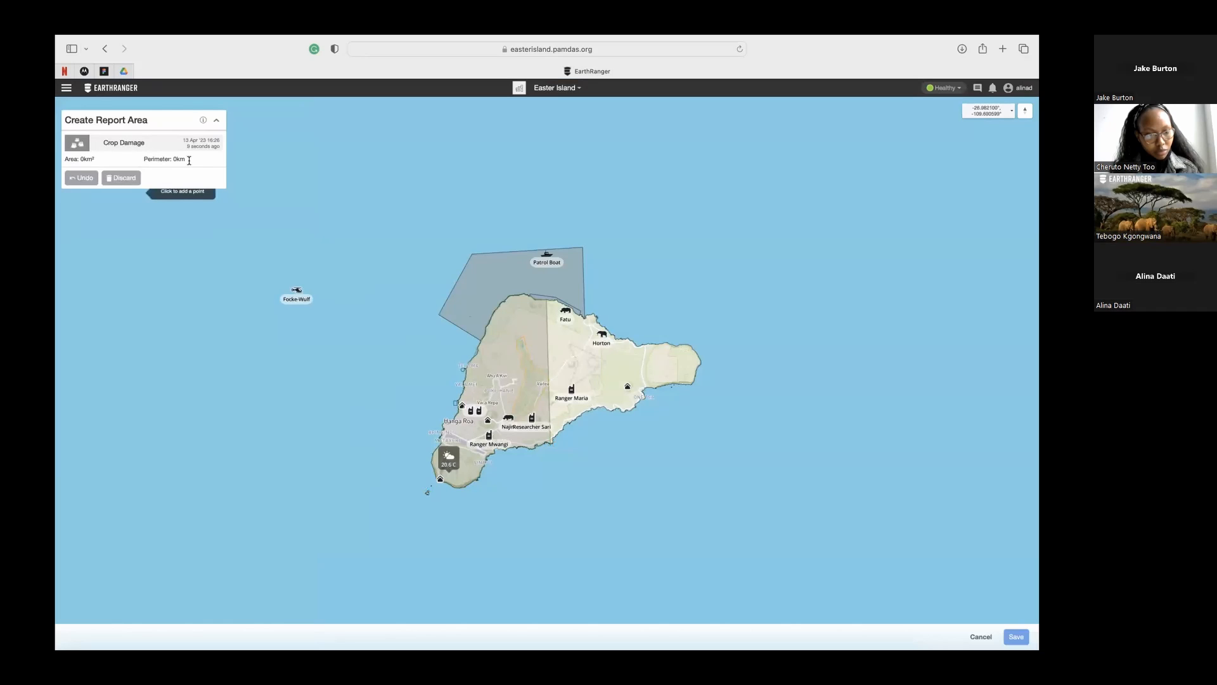
scroll(549, 411, up, 1)
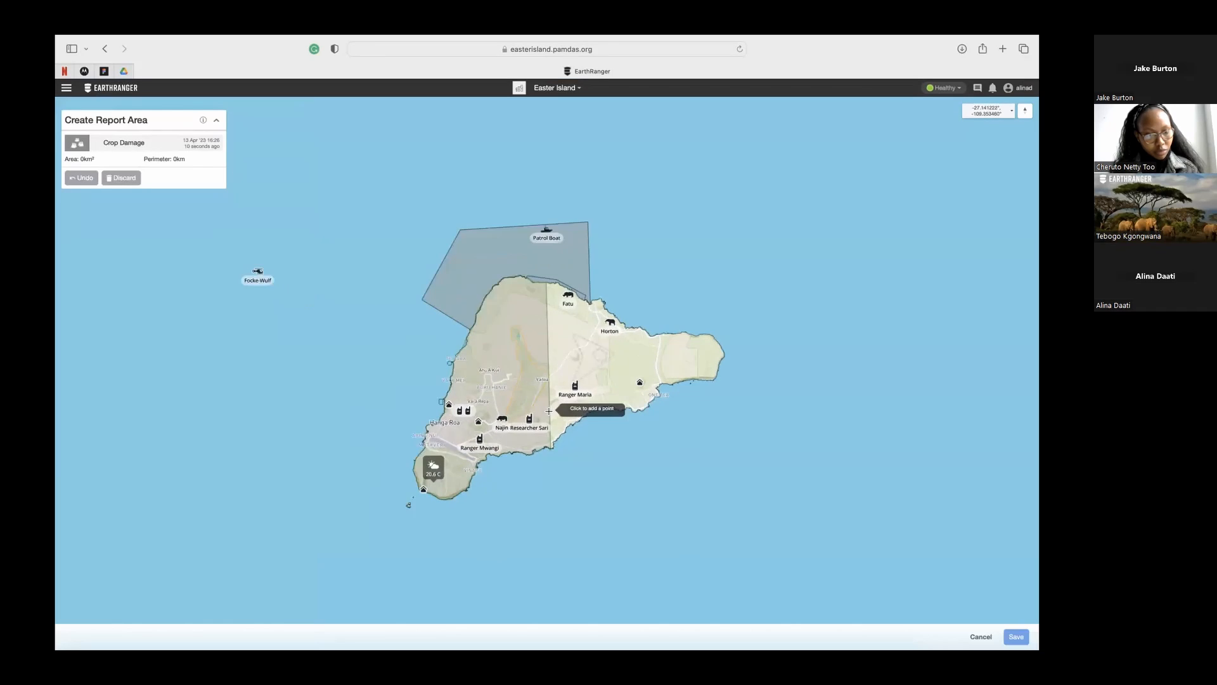
scroll(549, 411, up, 2)
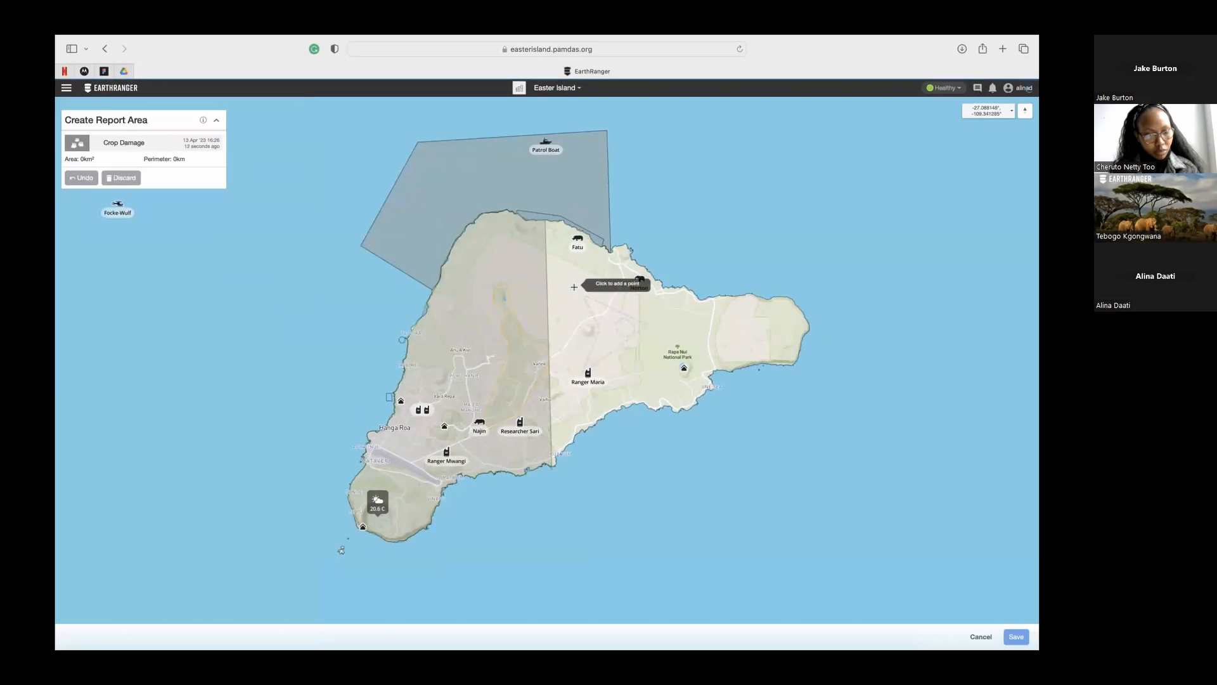
click(573, 286)
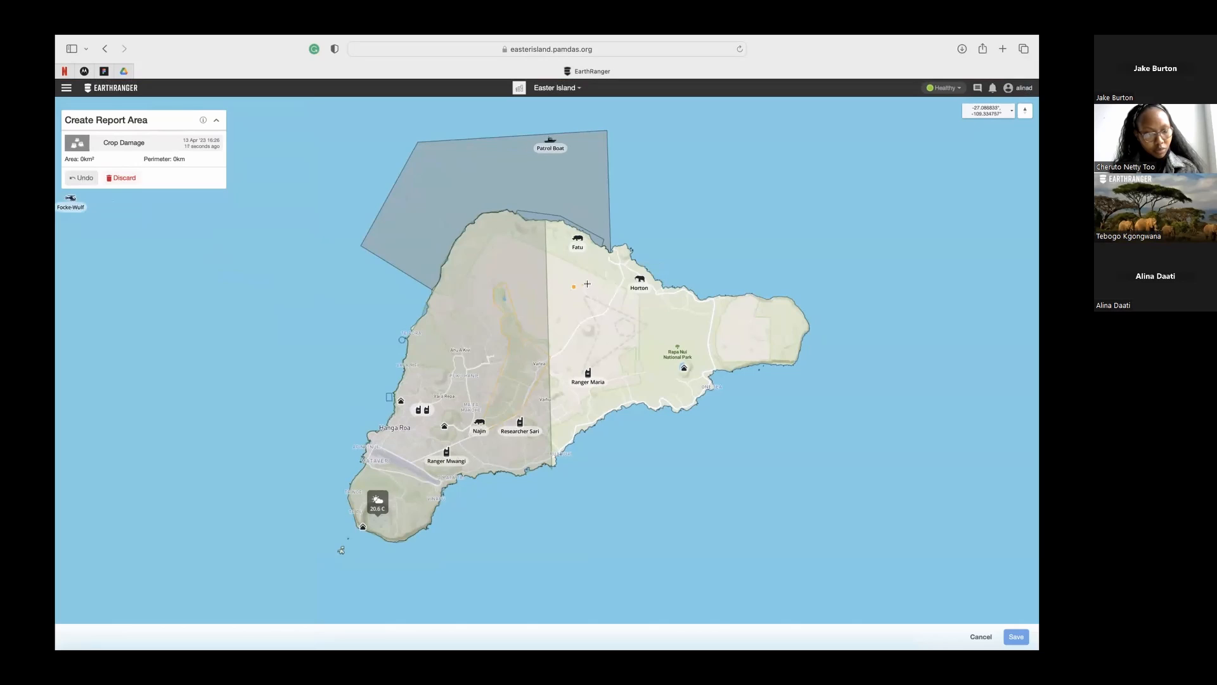
click(587, 285)
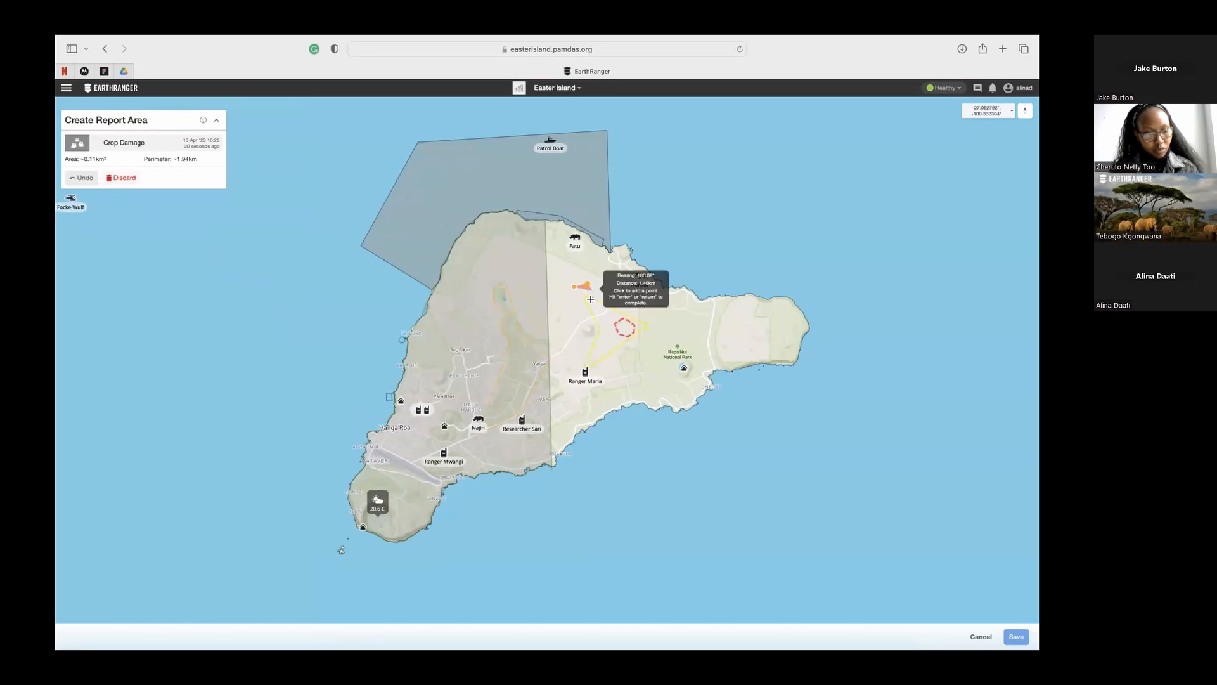
click(594, 296)
click(581, 301)
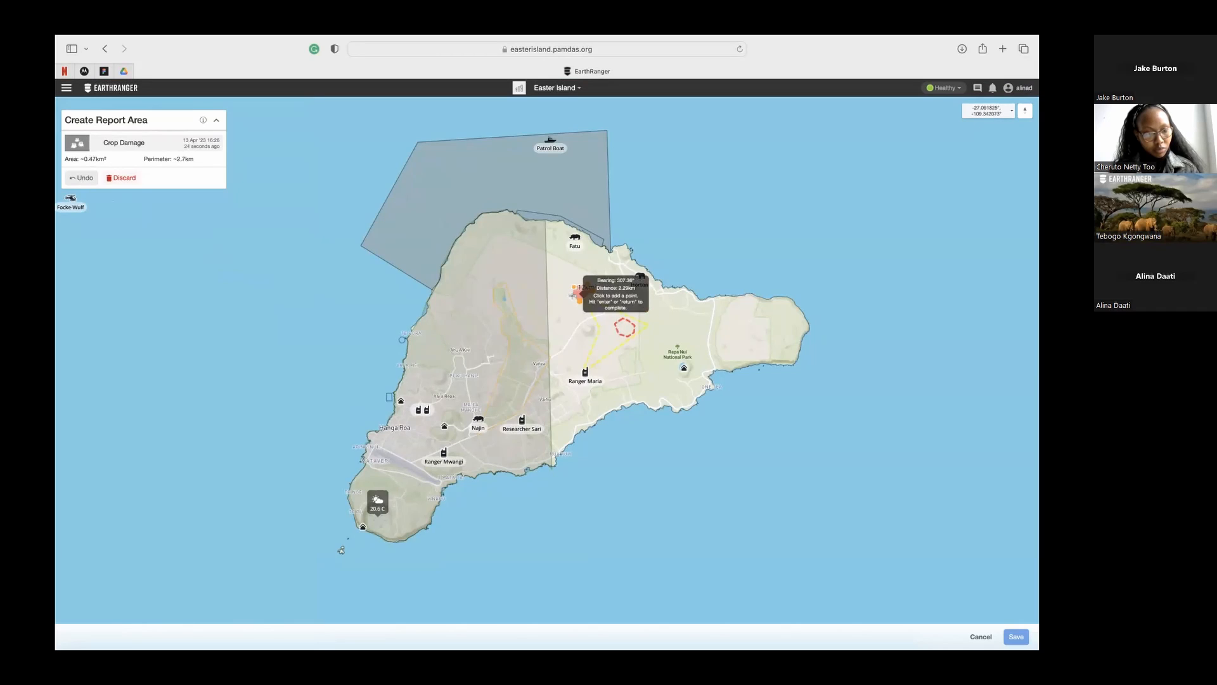
click(576, 289)
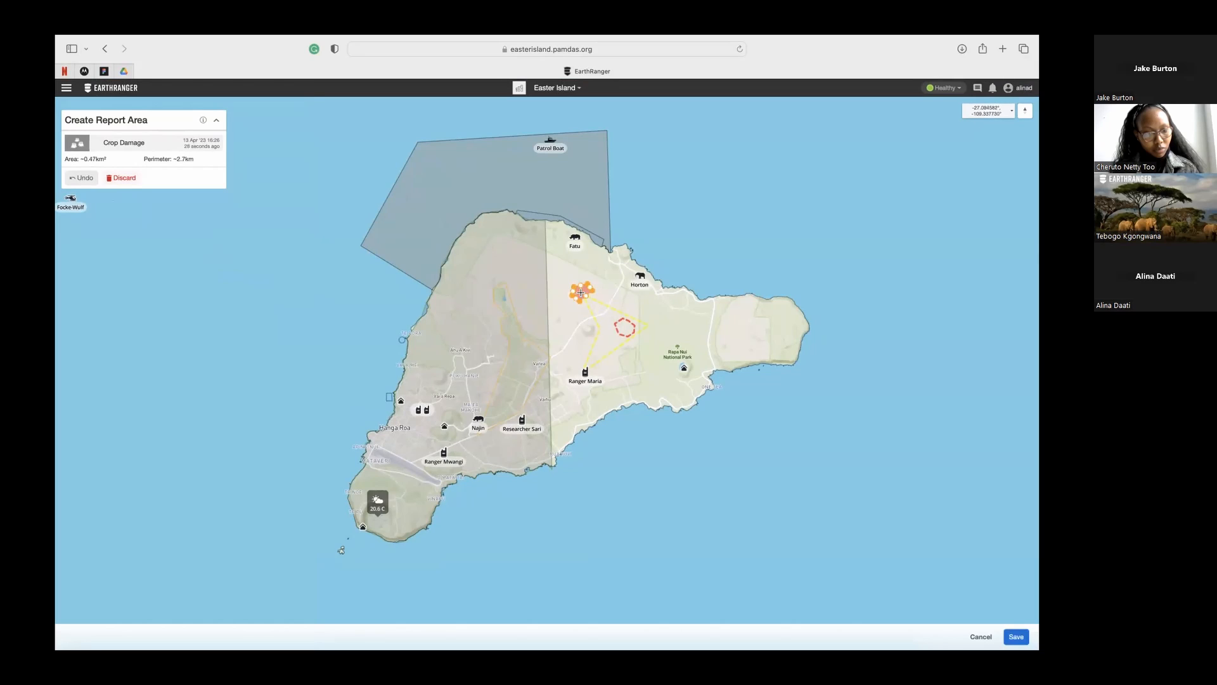
mouse_move(578, 287)
scroll(578, 290, up, 2)
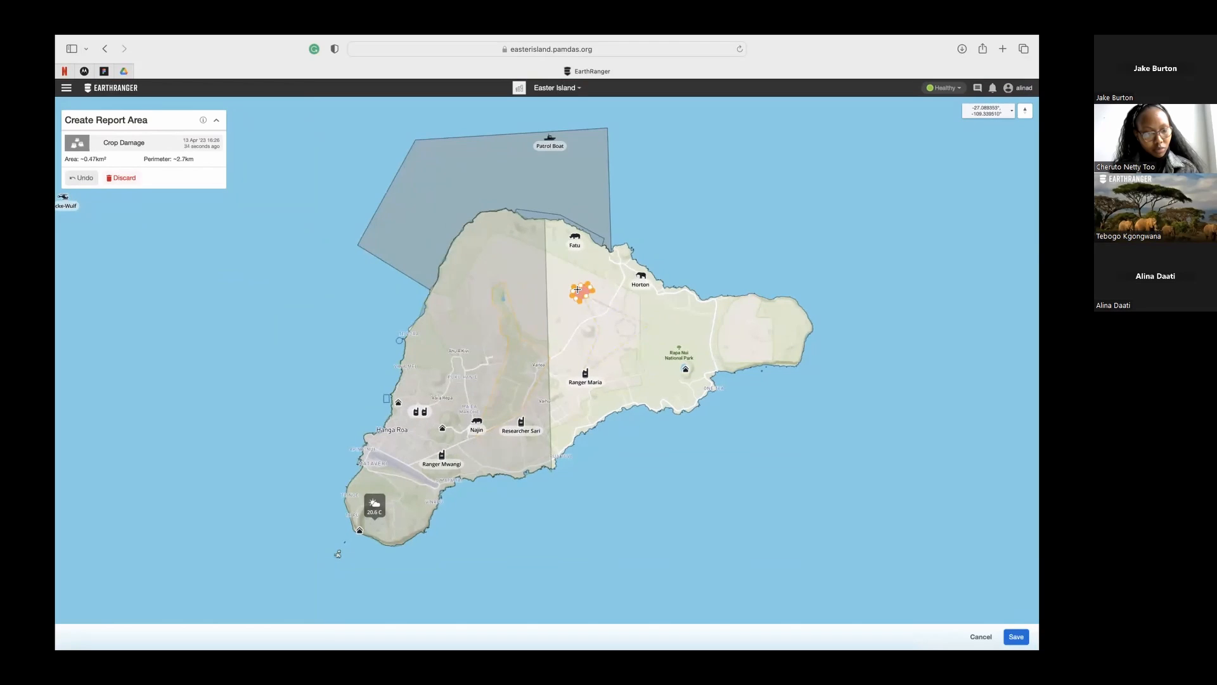
scroll(577, 290, up, 2)
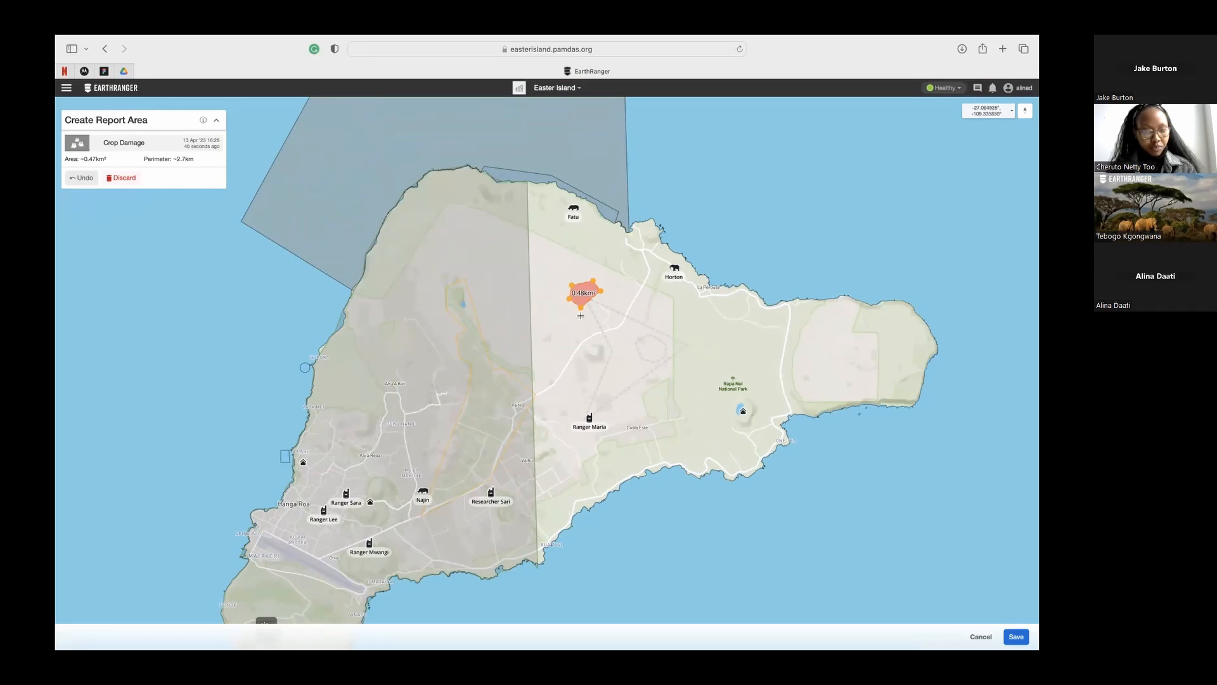
scroll(581, 315, down, 3)
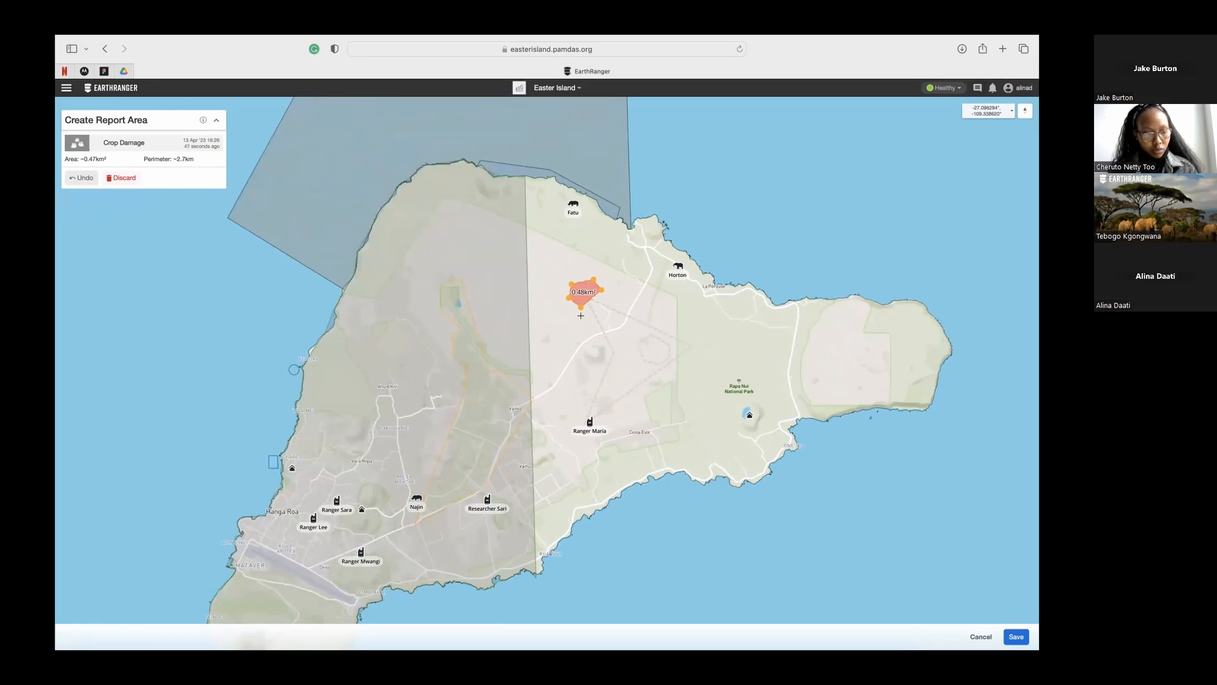
scroll(581, 315, down, 1)
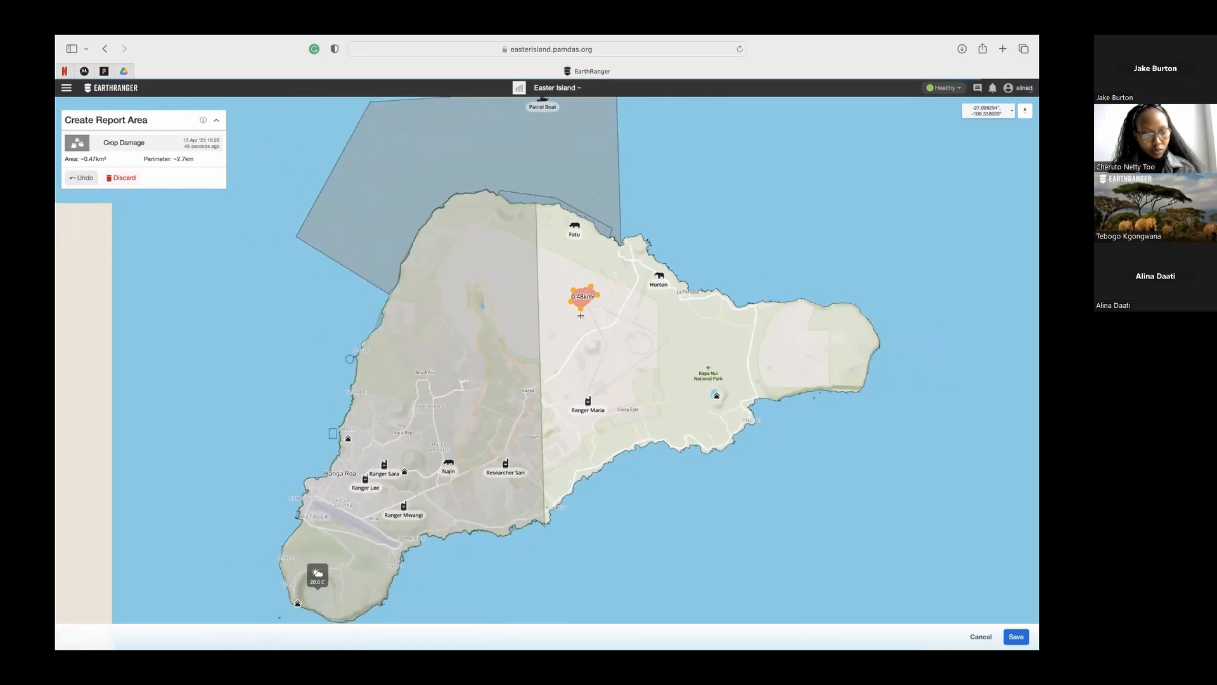
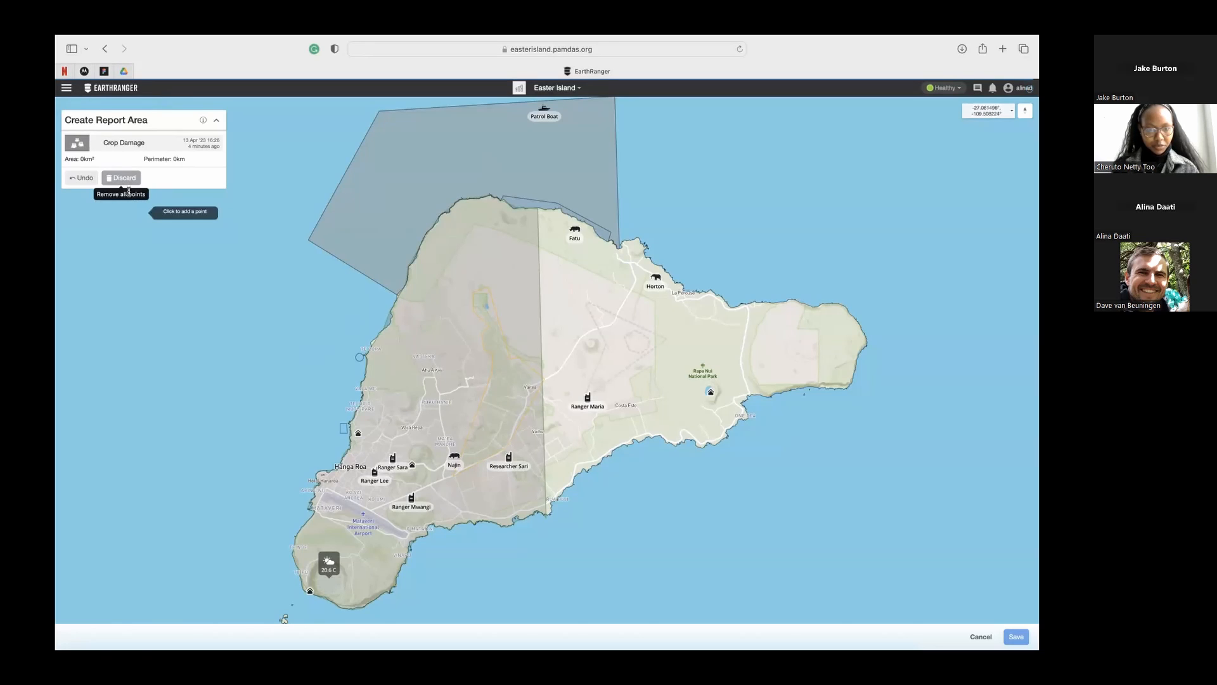
Restore the removed area points, then cancel the report area and discard its changes
click(84, 180)
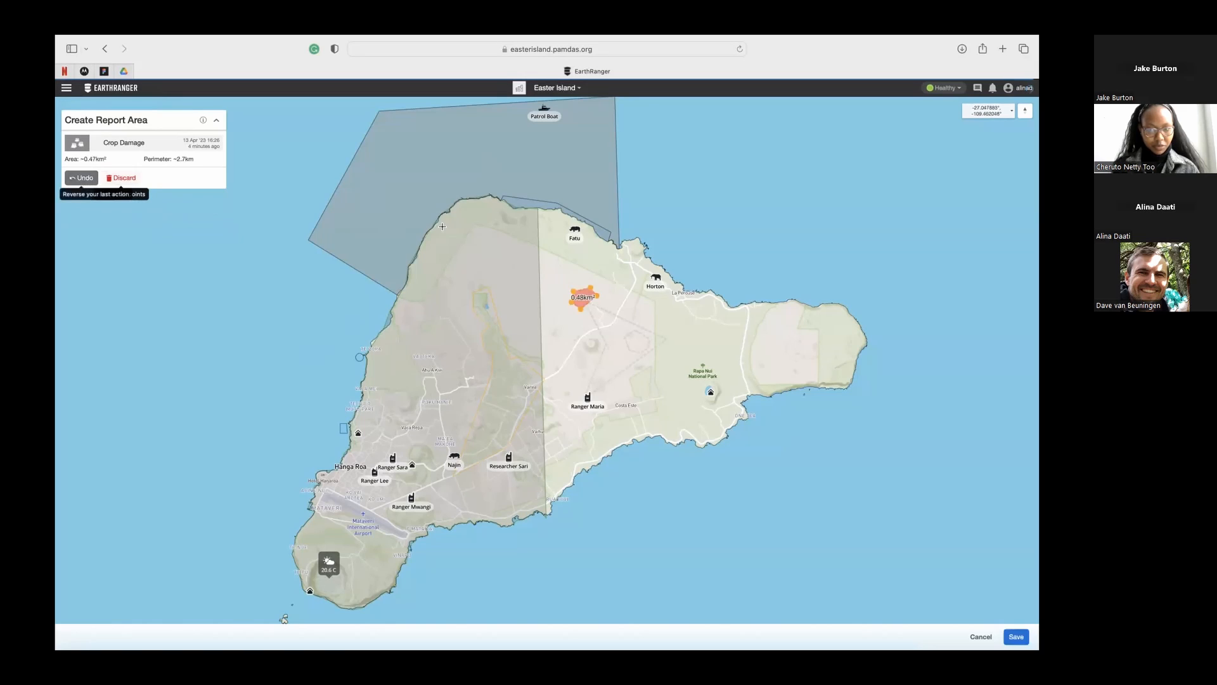
click(982, 637)
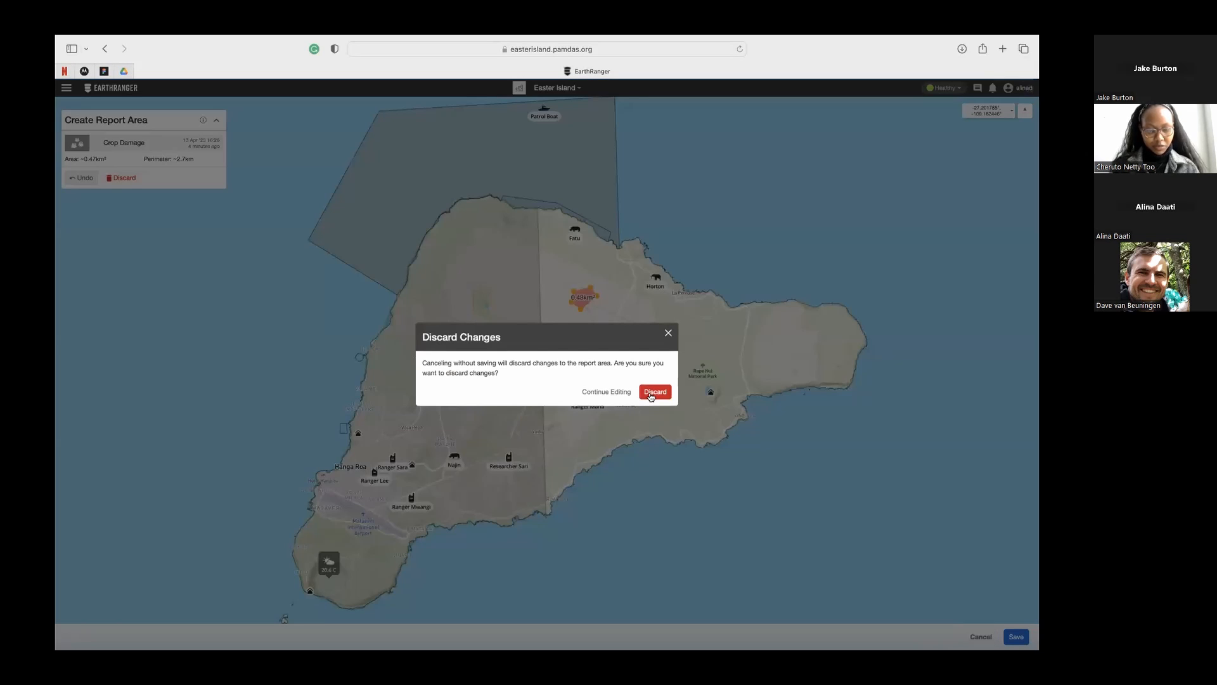
click(654, 392)
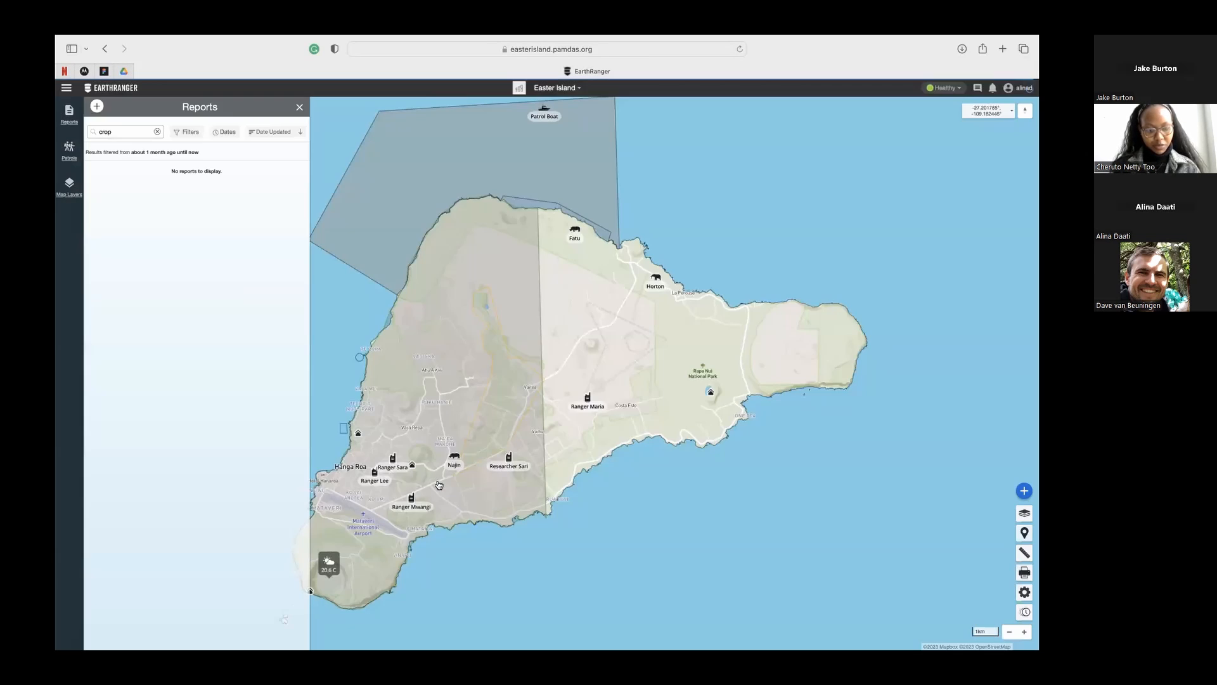
Start a new Routine Patrol and set it to be tracked by Patrol Boat
click(70, 159)
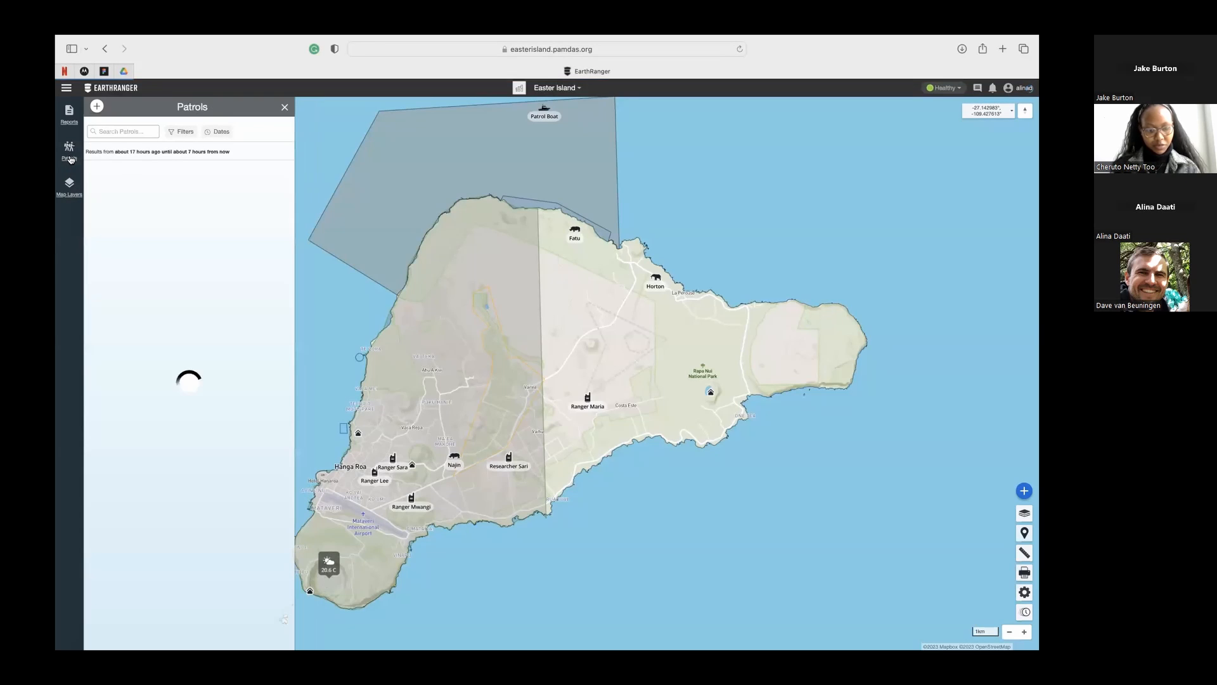
click(98, 108)
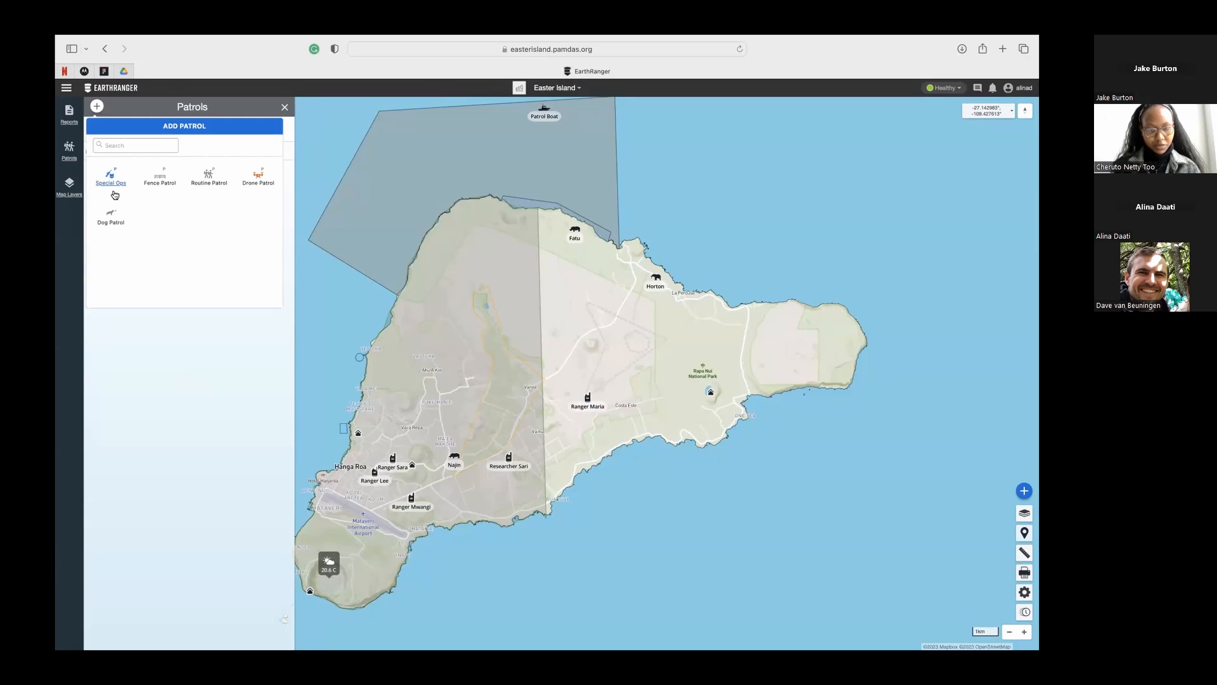
click(213, 181)
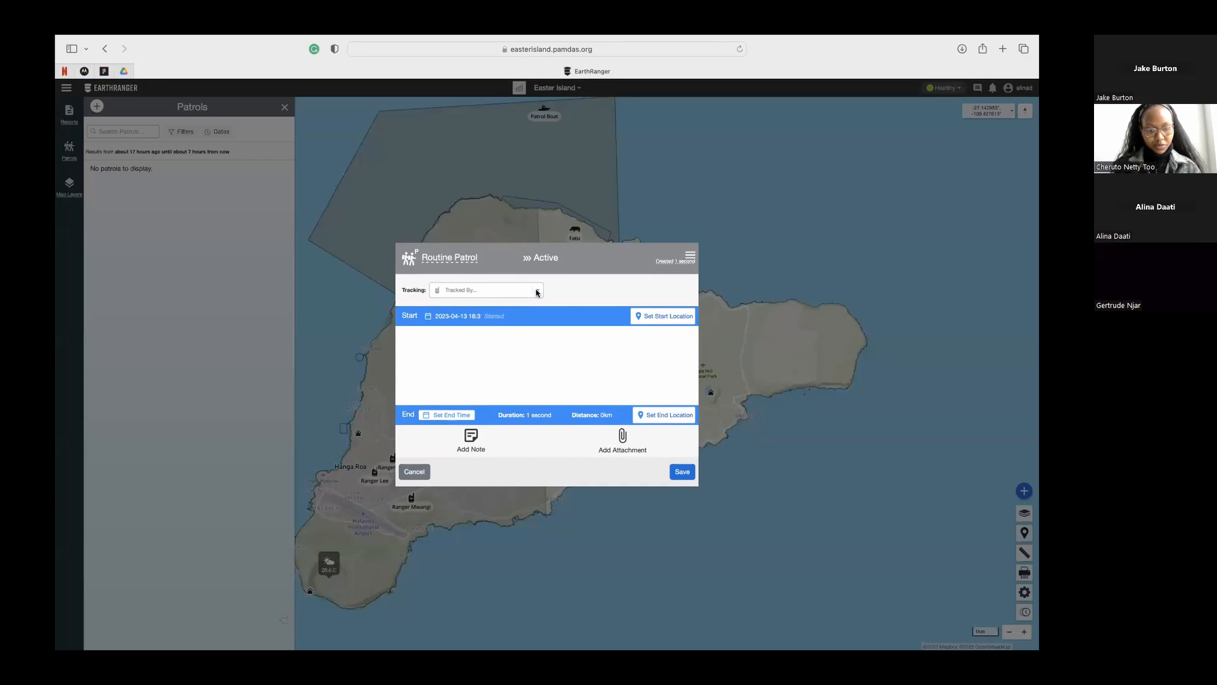
click(536, 292)
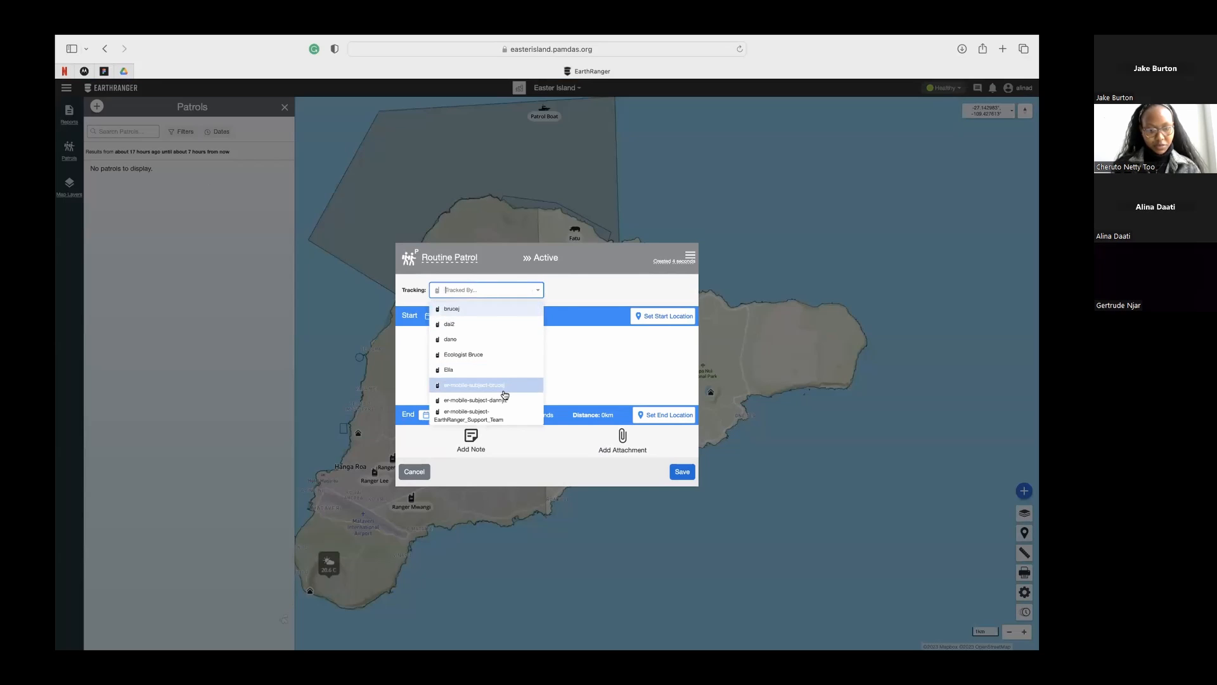
scroll(505, 395, down, 5)
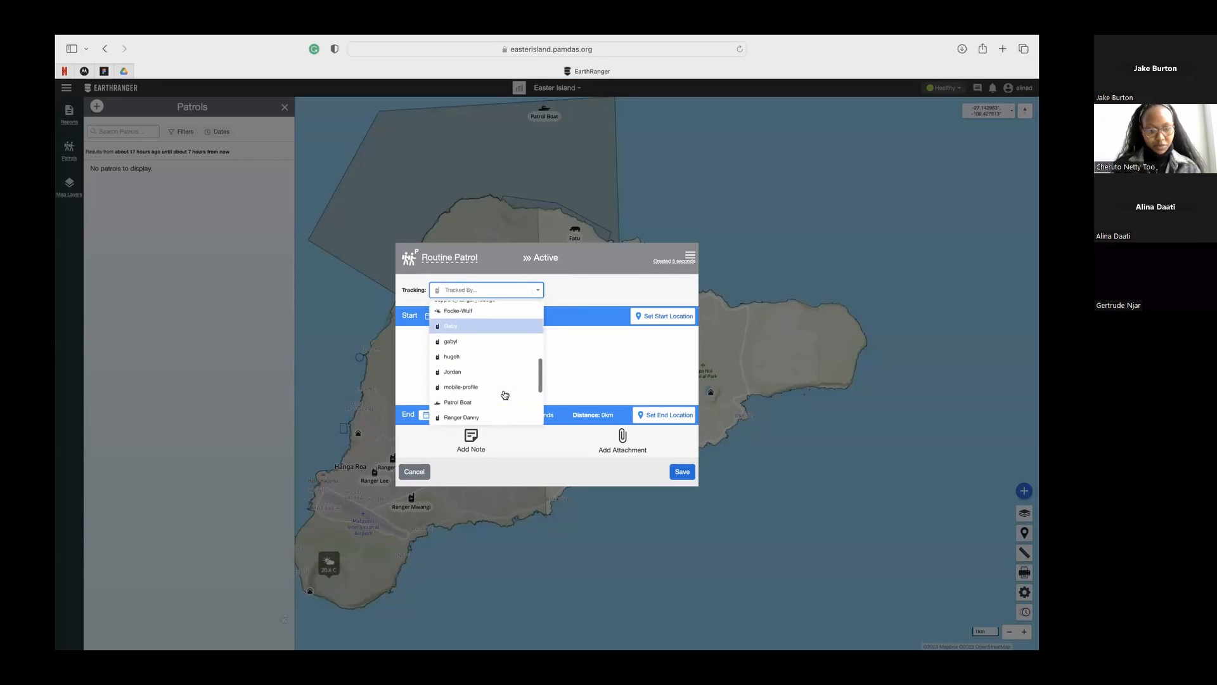
scroll(504, 395, down, 3)
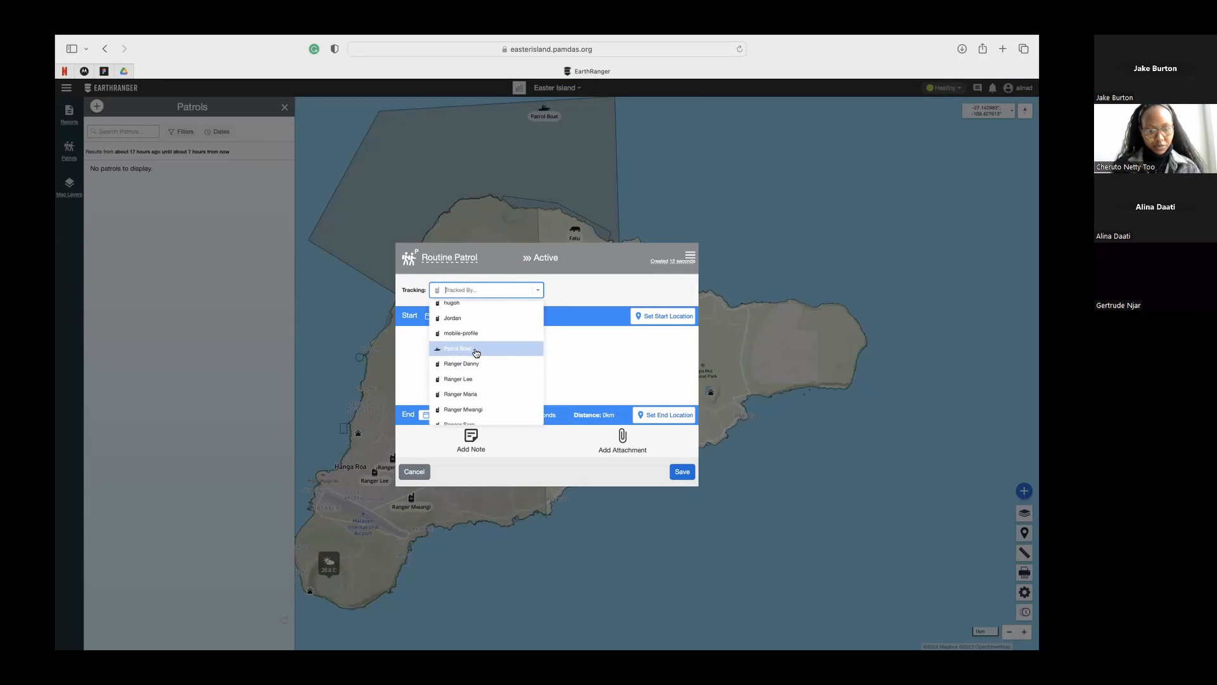
click(476, 352)
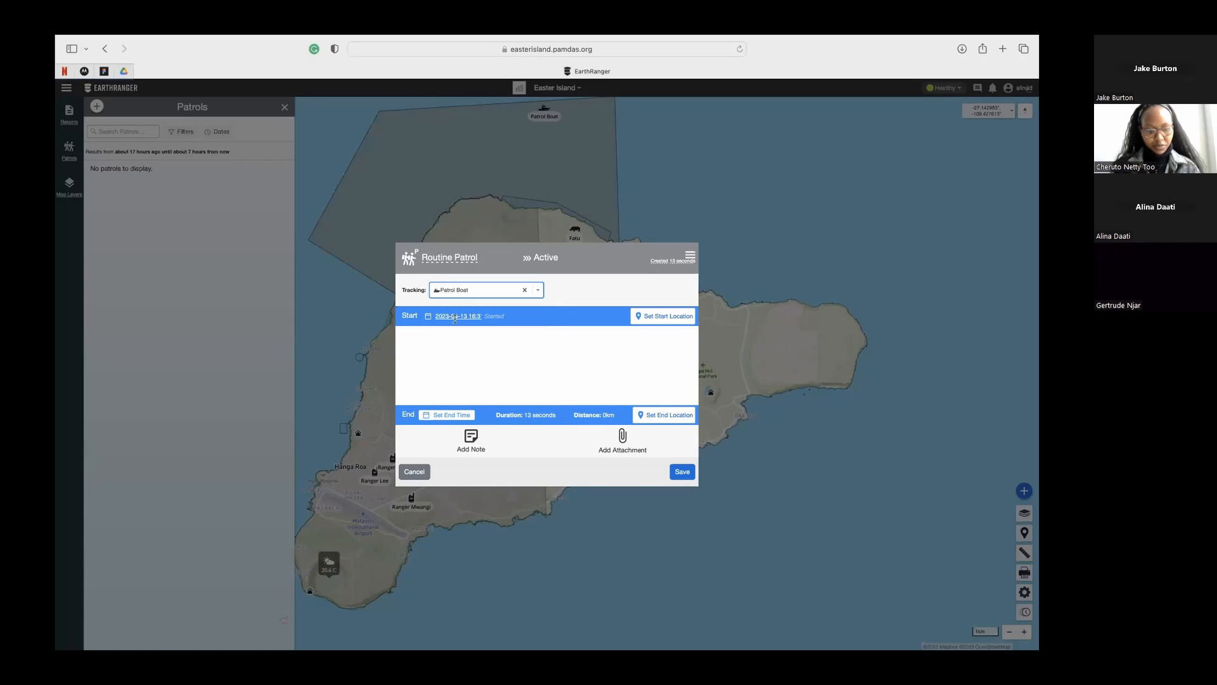
Set the patrol's start location by choosing the point at the ranger marker west of Costa Este on the map
click(669, 317)
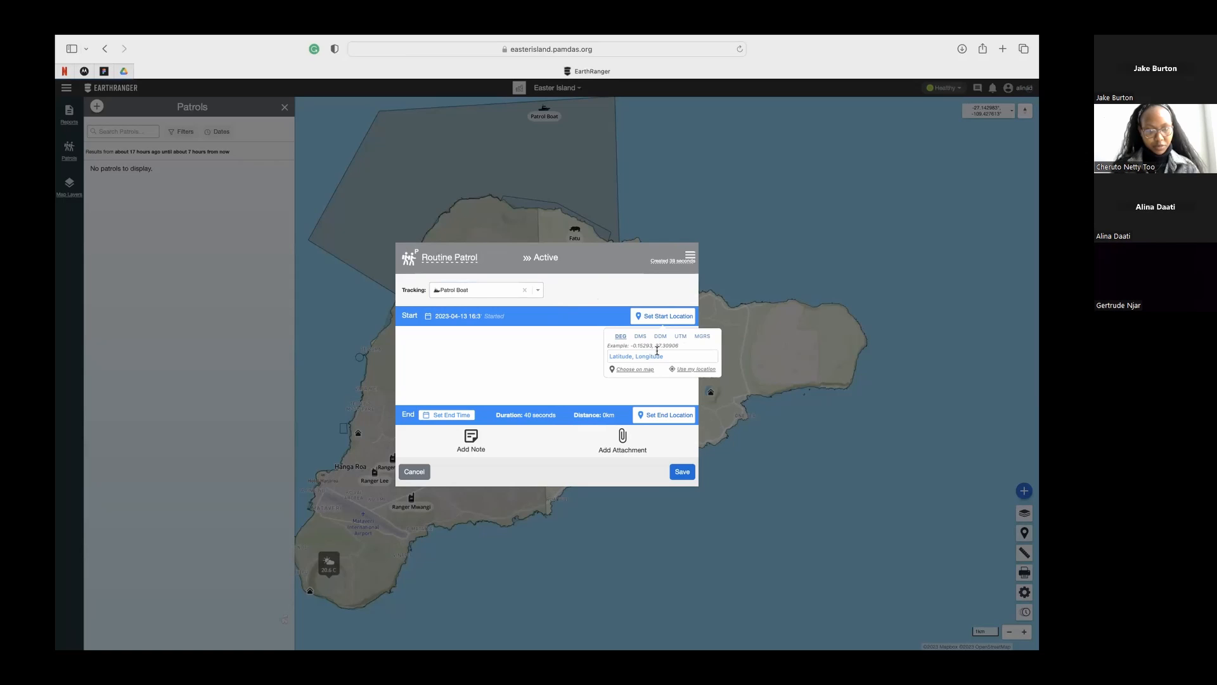
click(636, 369)
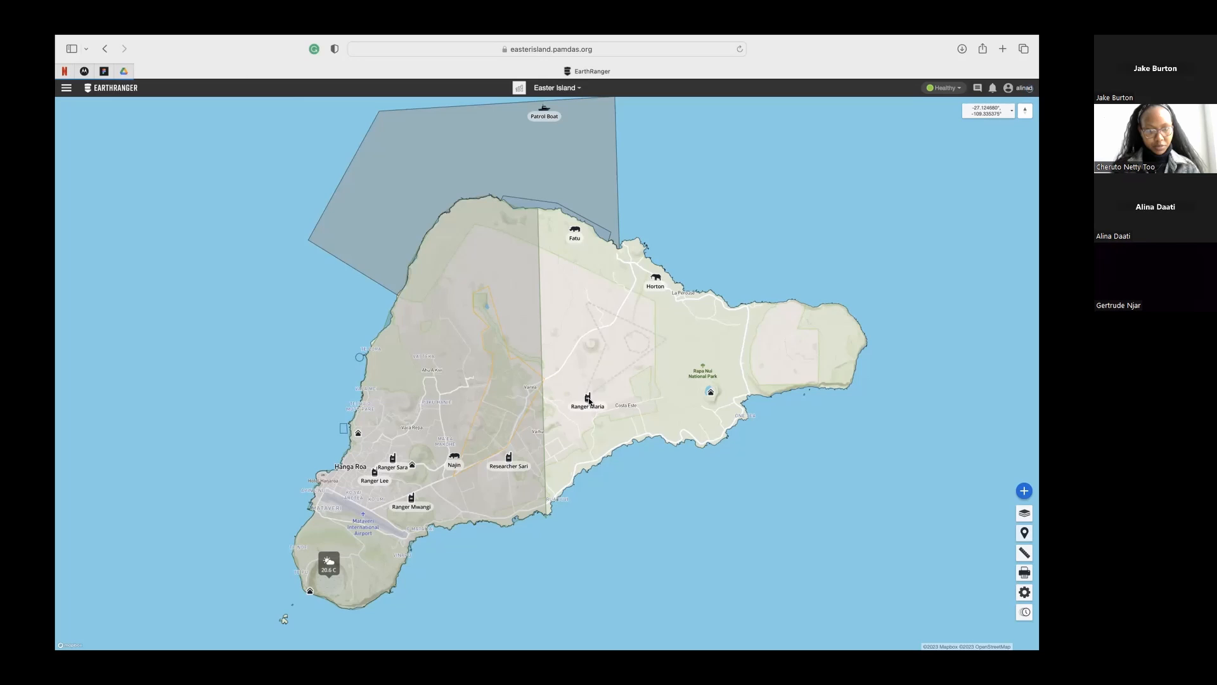
click(588, 397)
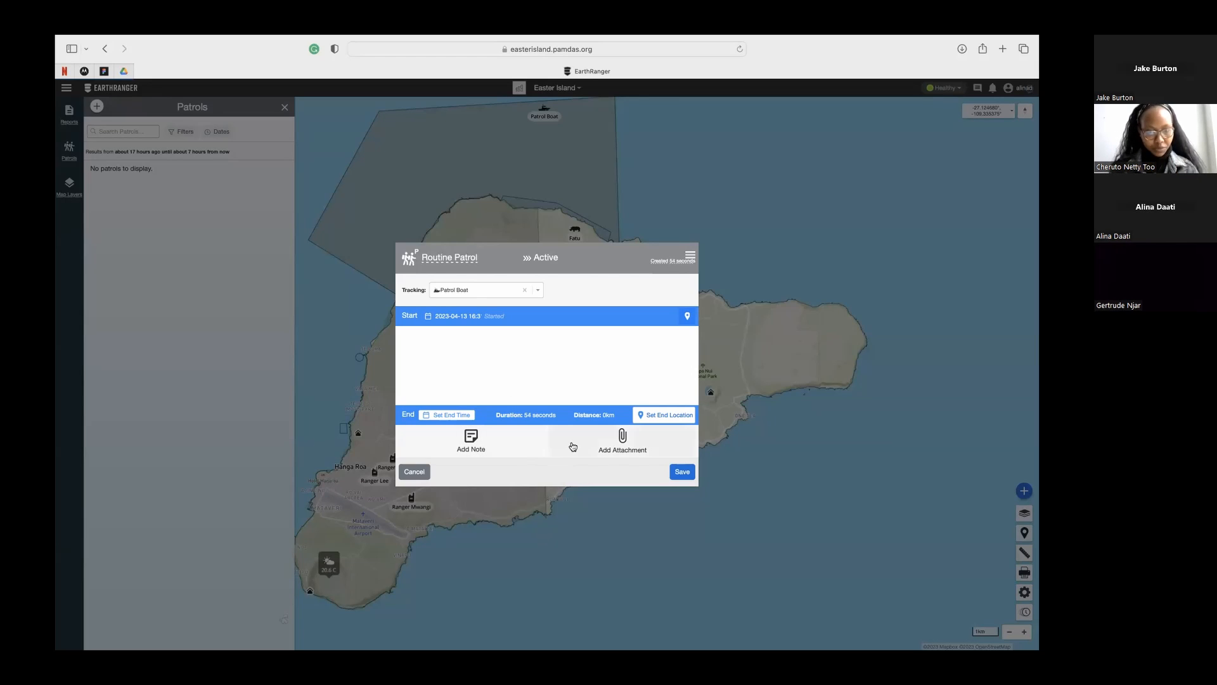
click(450, 415)
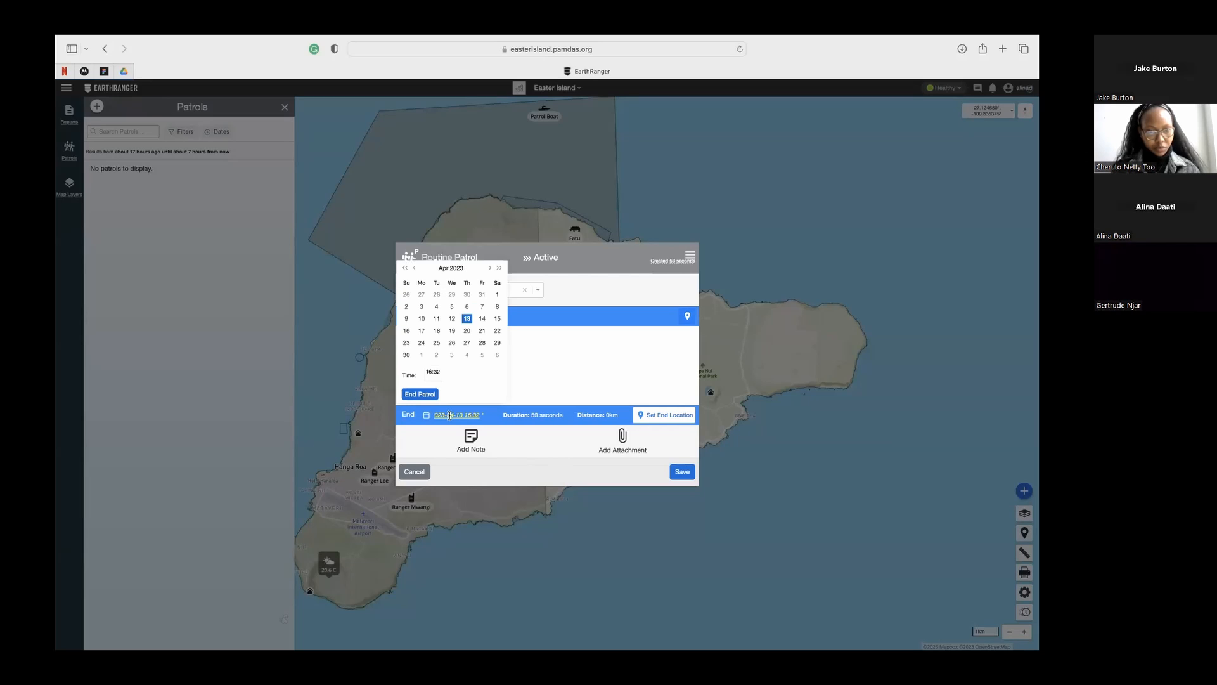
click(422, 396)
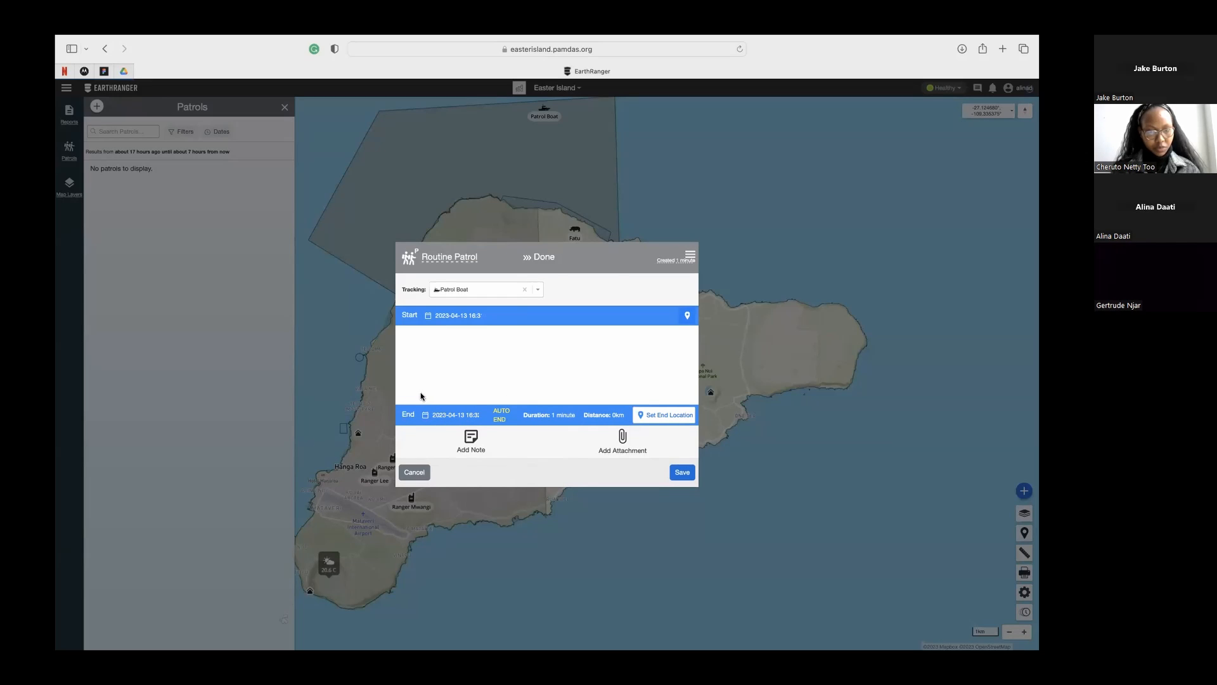
click(661, 416)
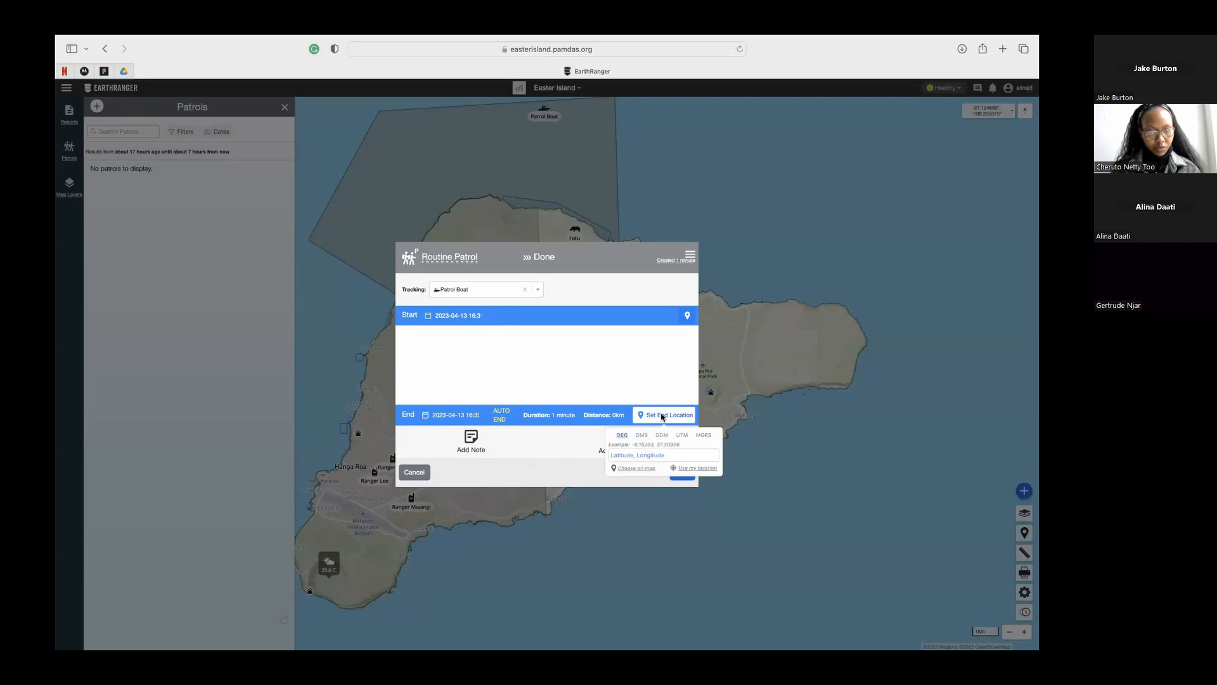
click(637, 469)
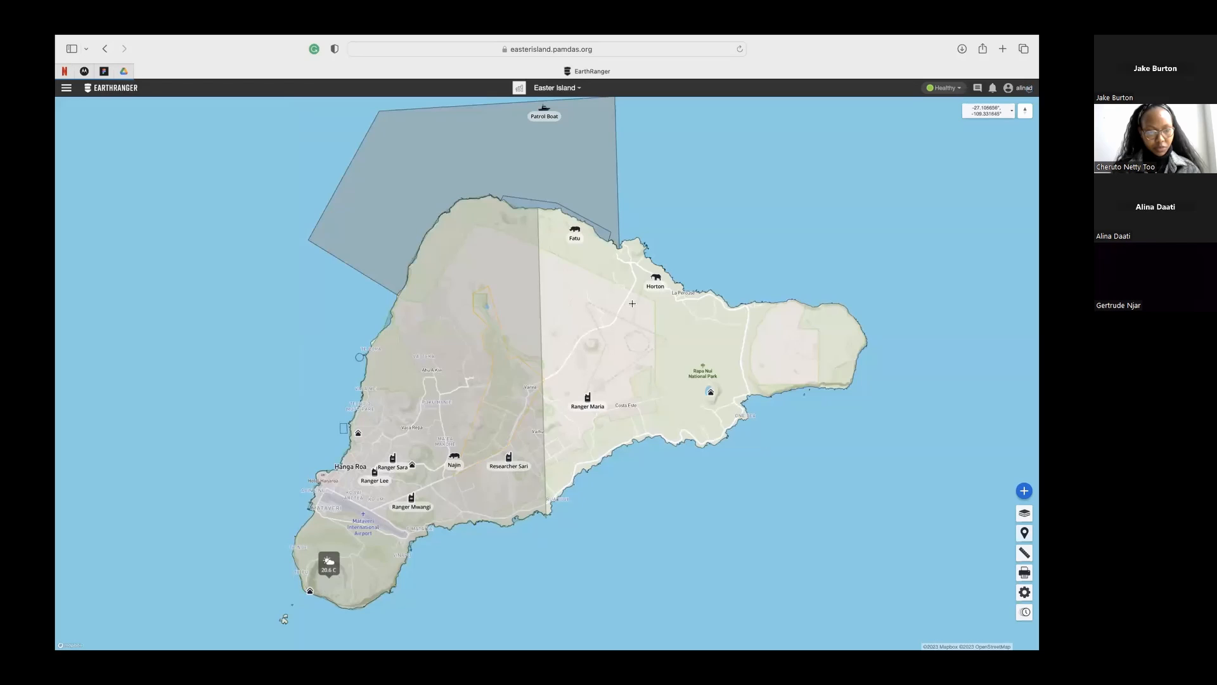
click(573, 289)
click(682, 473)
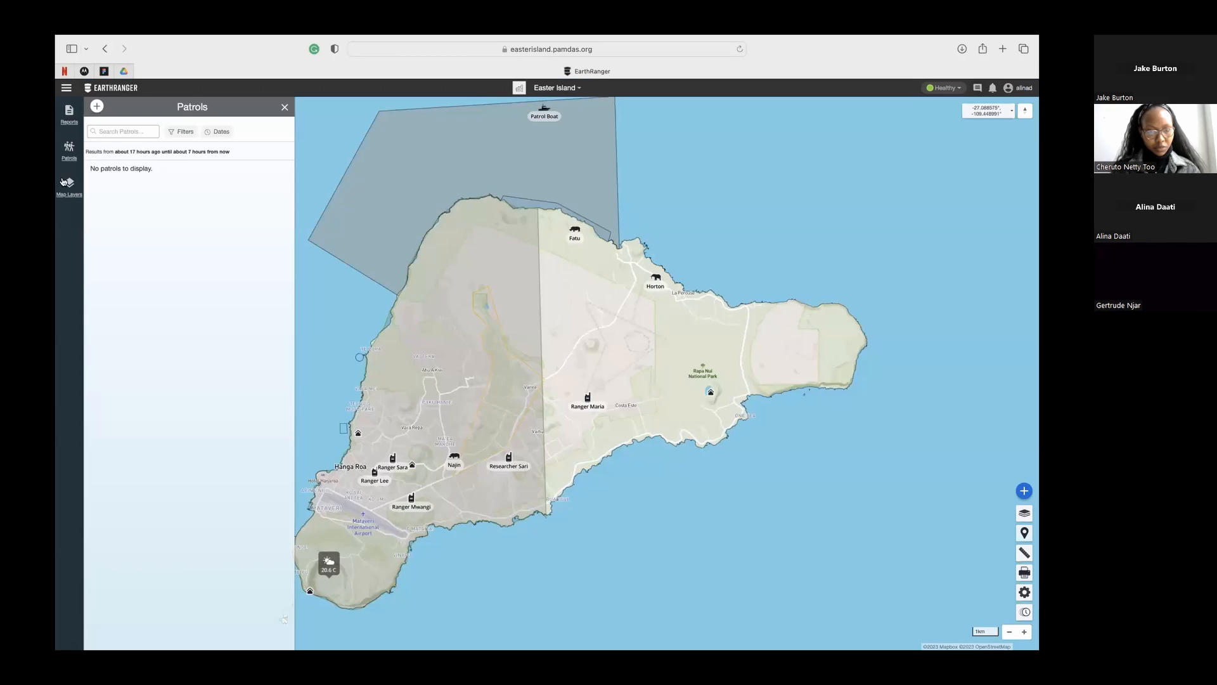
Return to the patrol list, show the Patrol Boat patrol's track on the map, and examine its start point up close
click(70, 120)
click(69, 149)
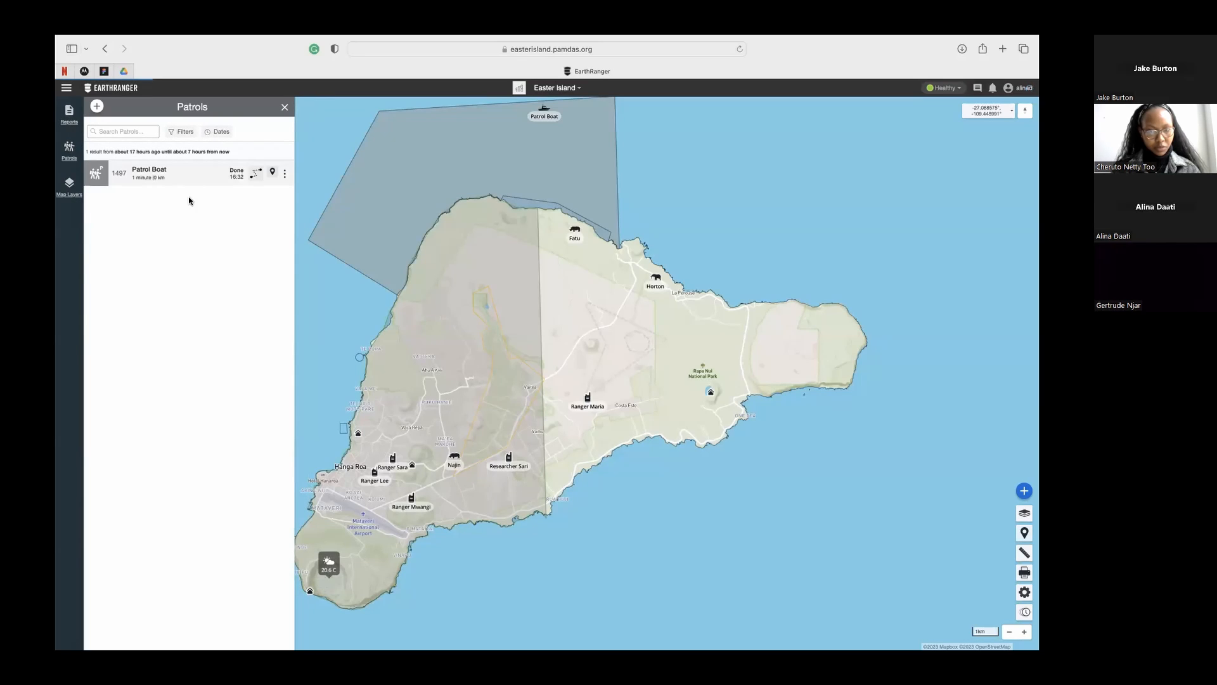
click(256, 175)
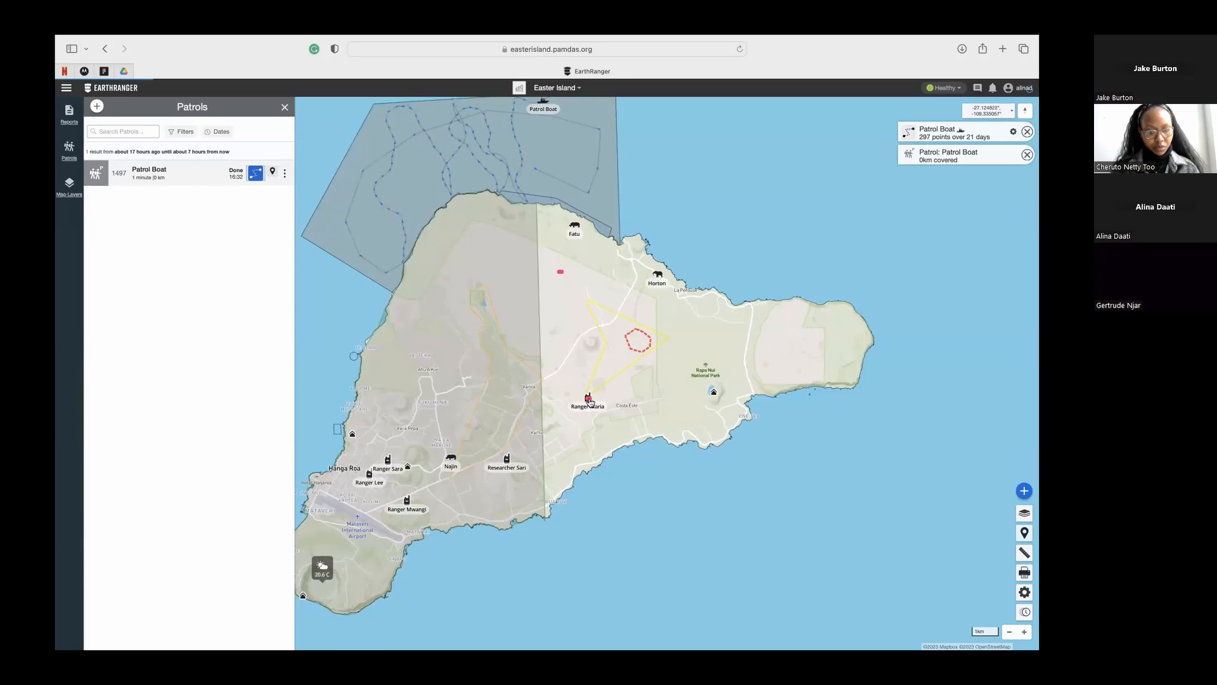
scroll(590, 402, up, 2)
scroll(590, 403, up, 2)
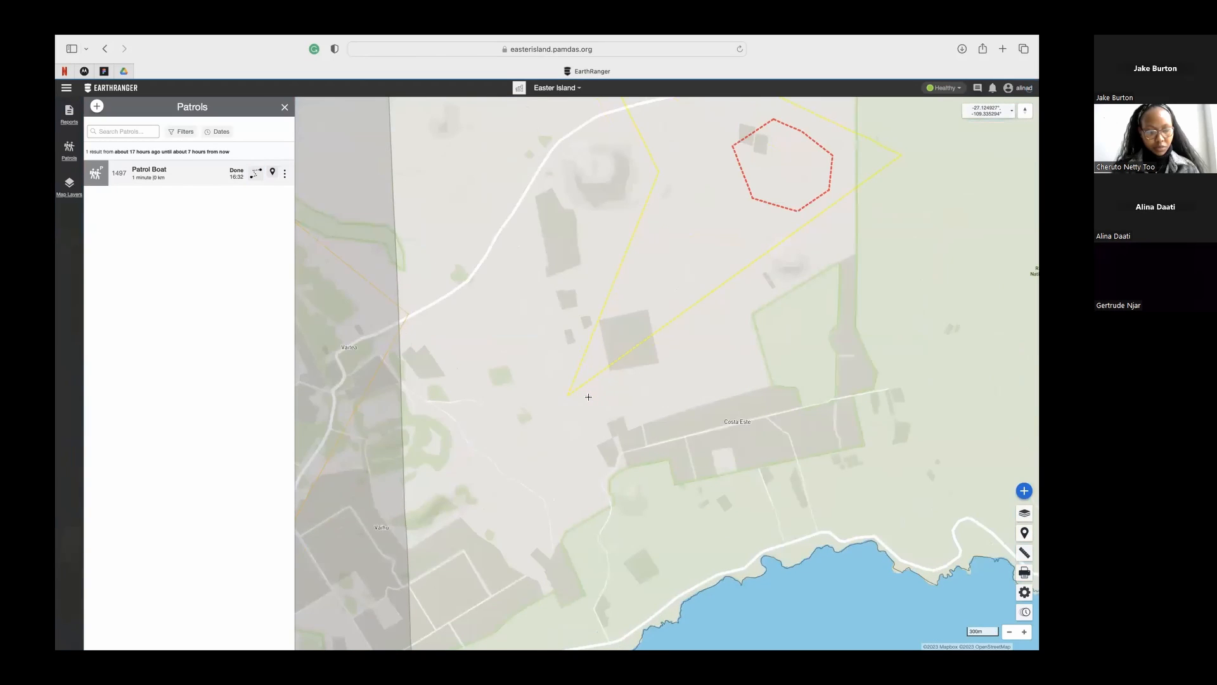
click(258, 175)
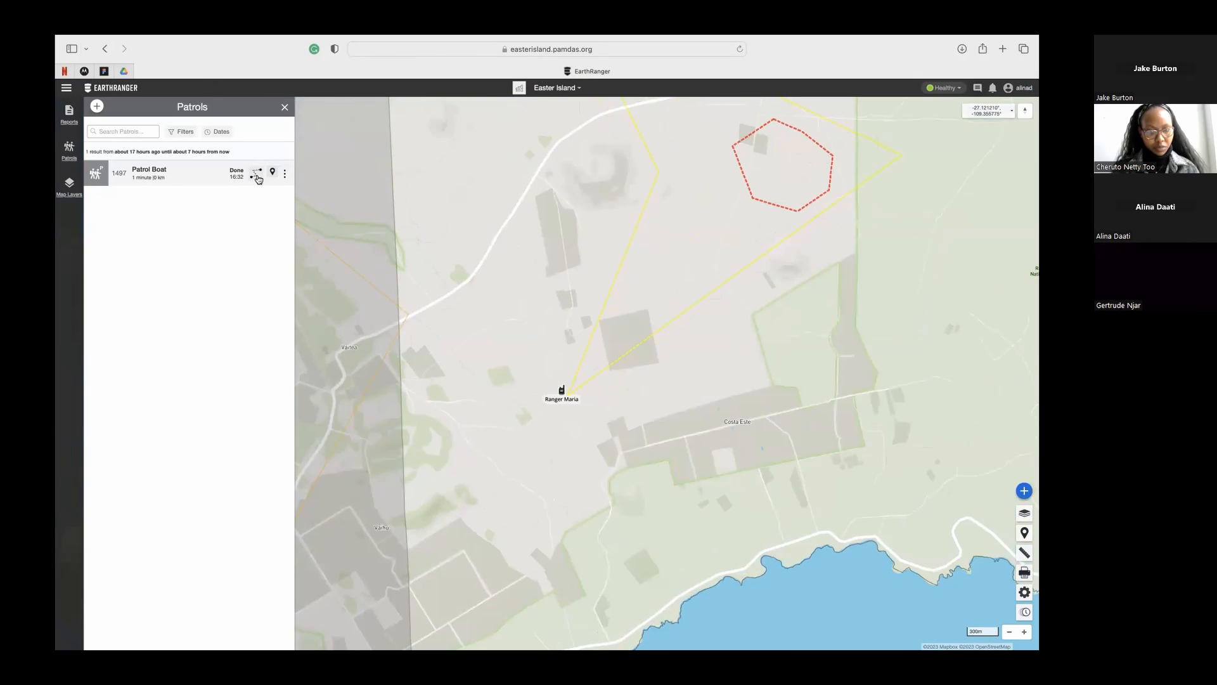
click(259, 178)
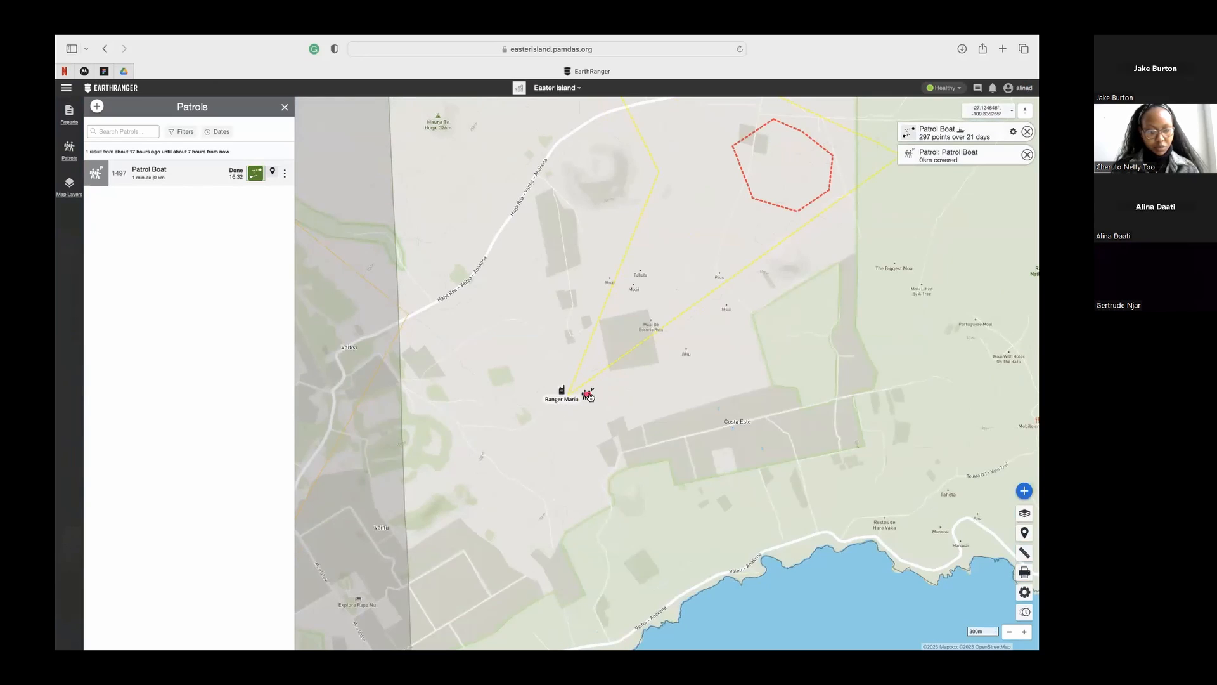
View the track of the ranger west of Costa Este on the map, and dismiss the ranger's details
scroll(588, 396, down, 3)
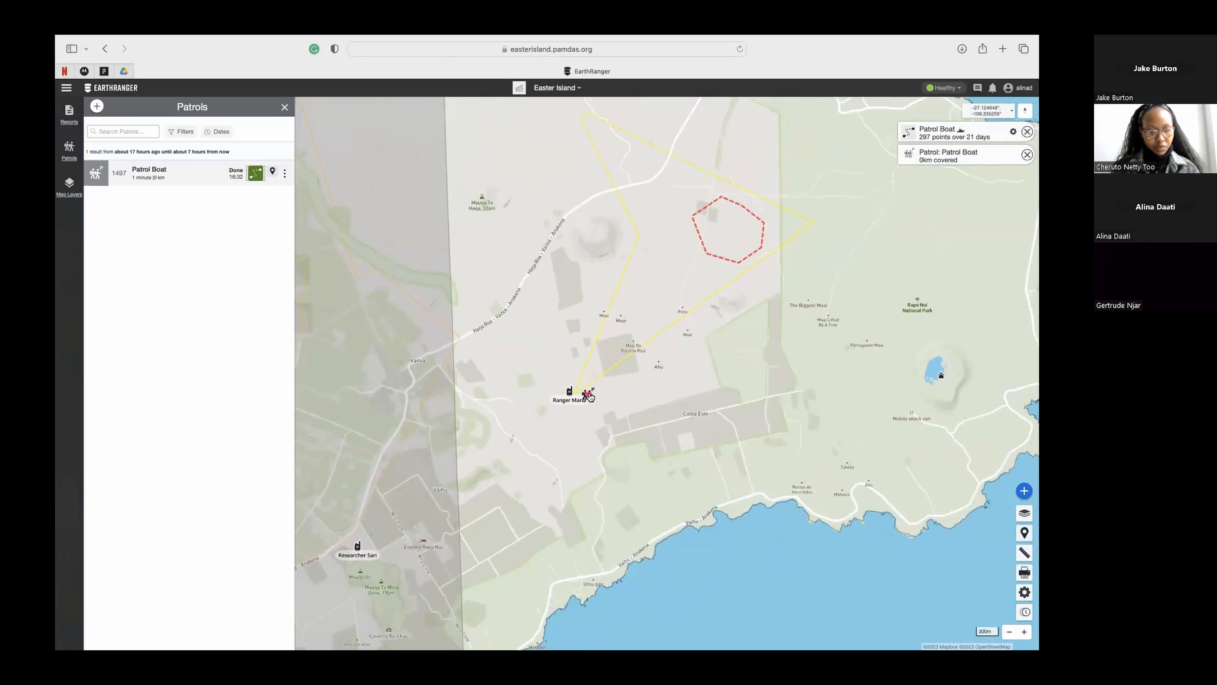
scroll(589, 395, down, 2)
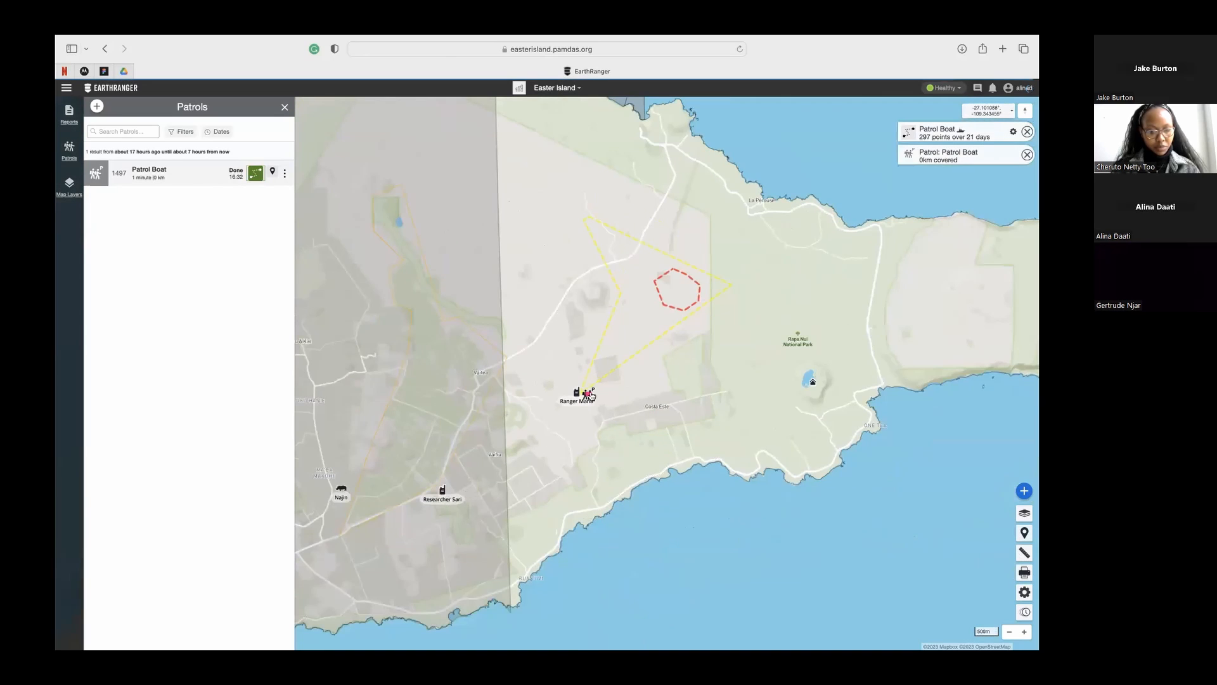
click(577, 392)
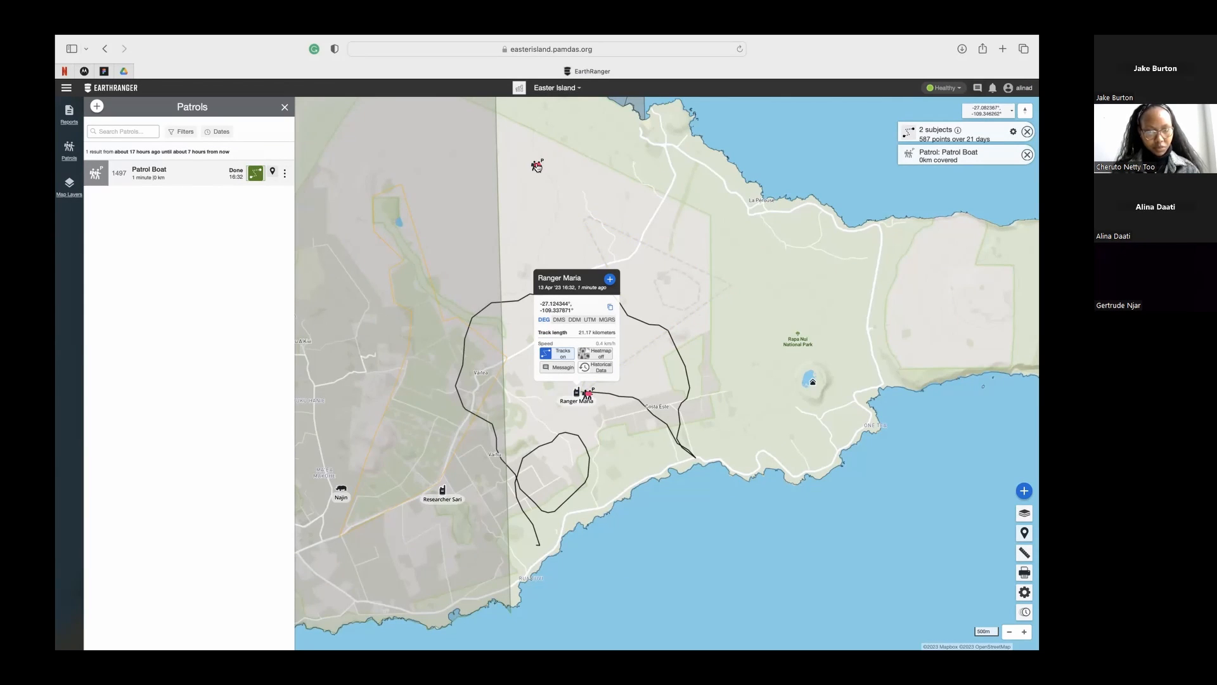
click(576, 229)
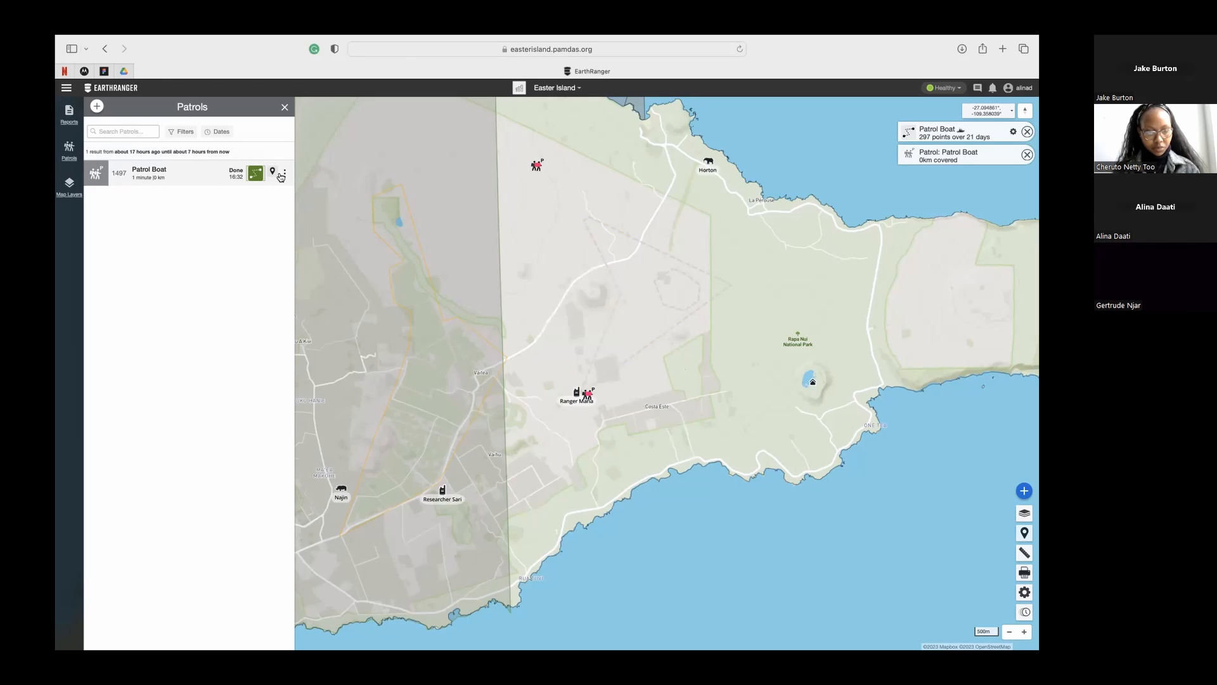
Review the Patrol Boat patrol's details without changing them, and hide its track from the map
click(203, 177)
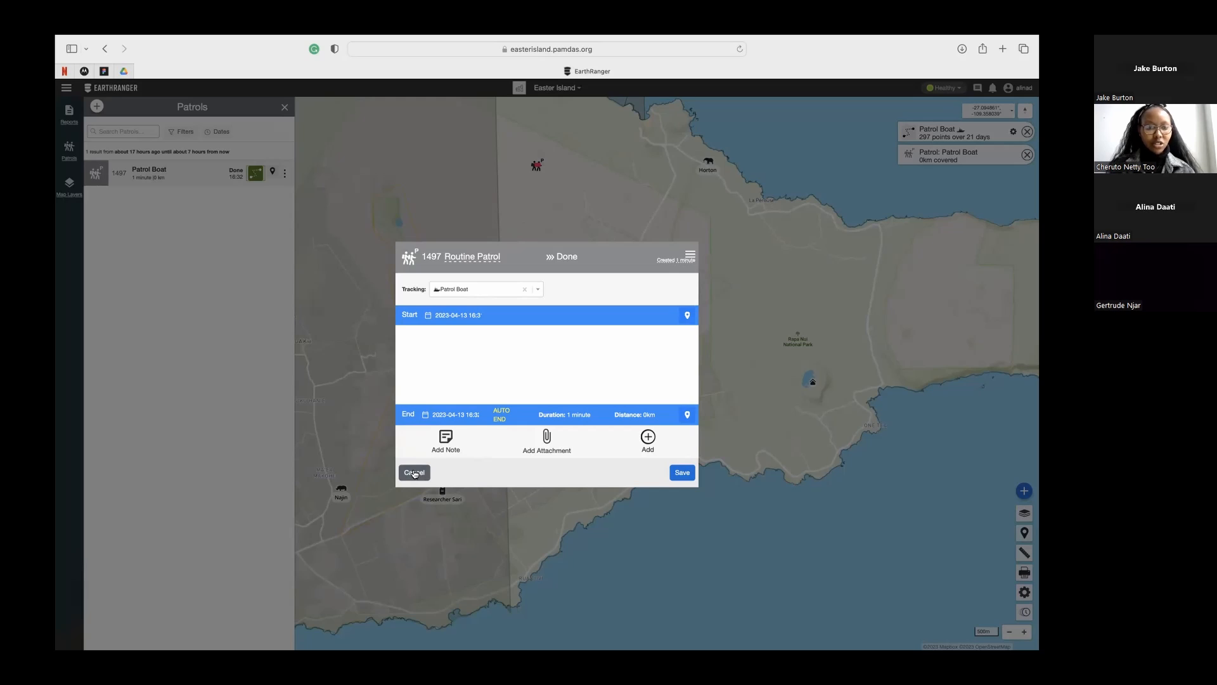
click(414, 473)
click(255, 174)
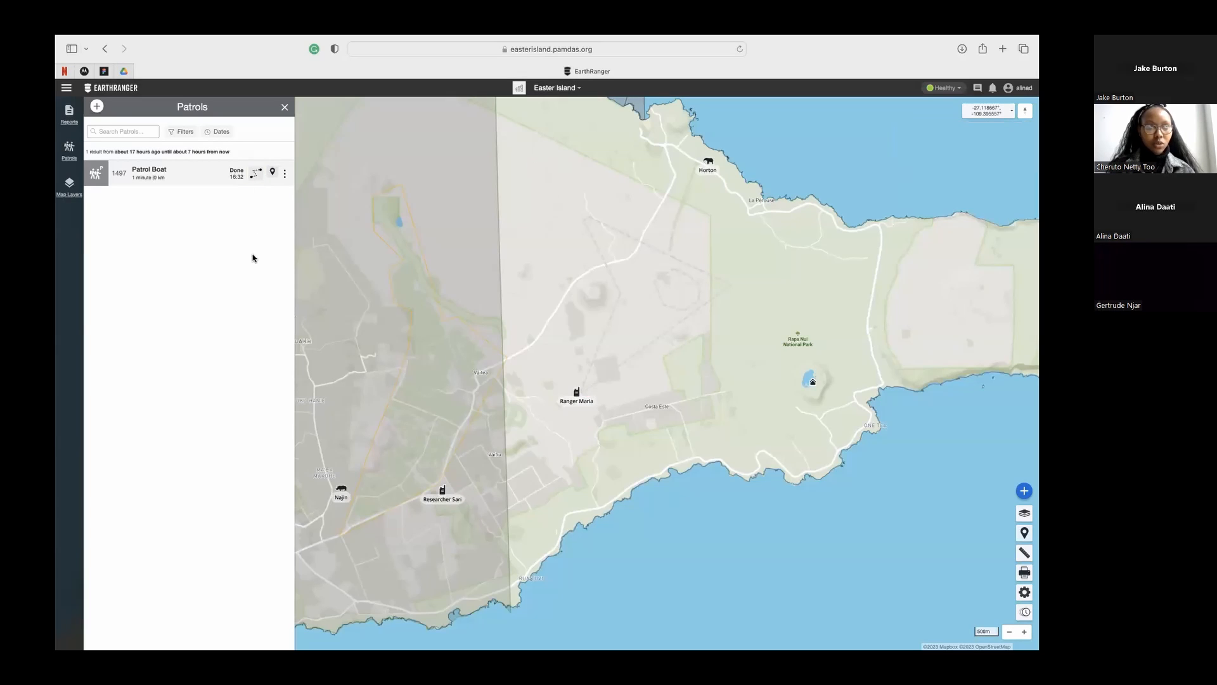
scroll(574, 331, down, 3)
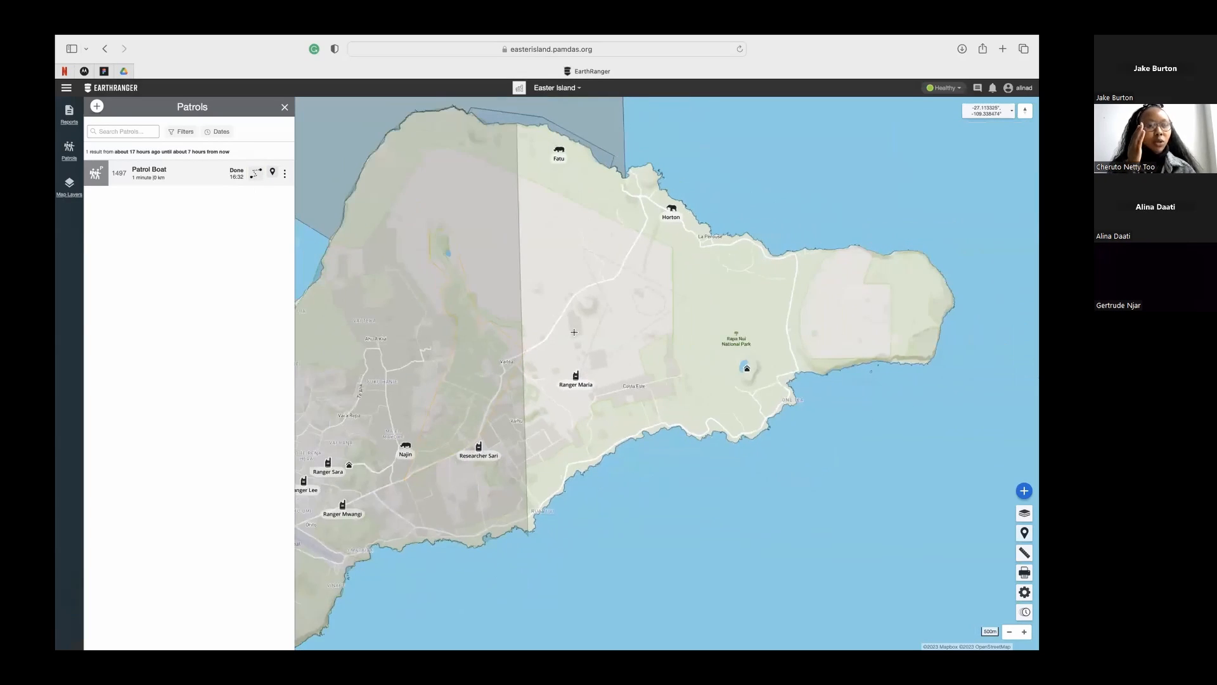
drag(574, 331, 706, 343)
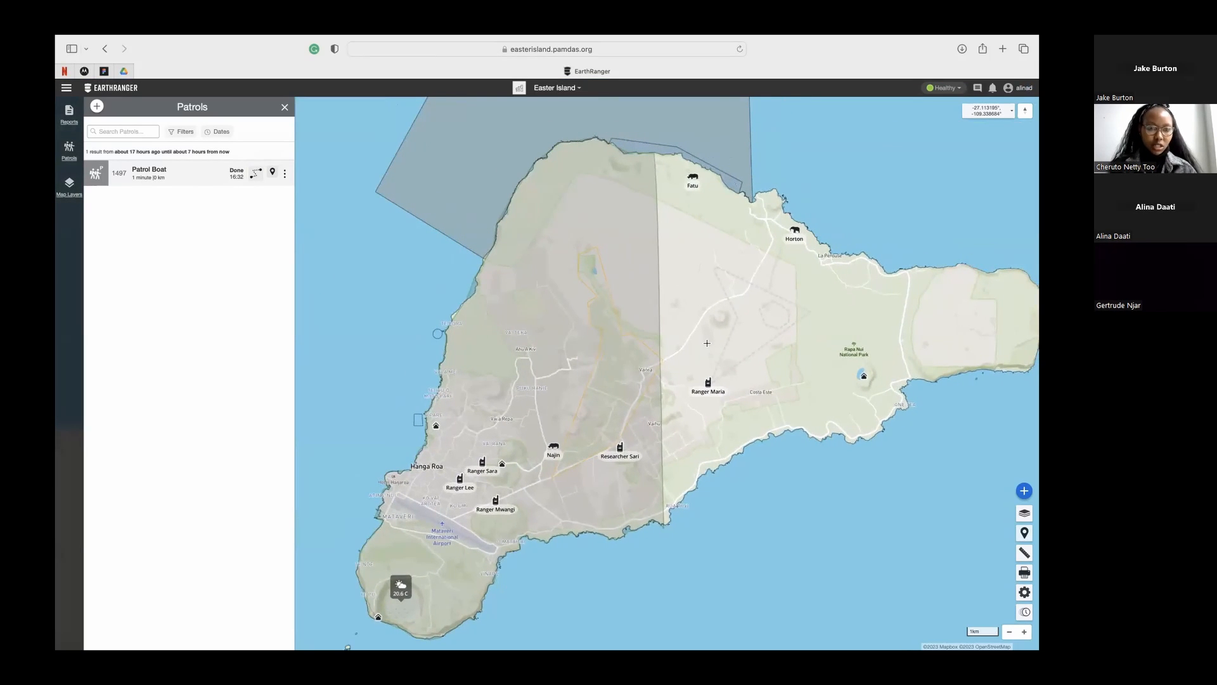
scroll(705, 342, down, 2)
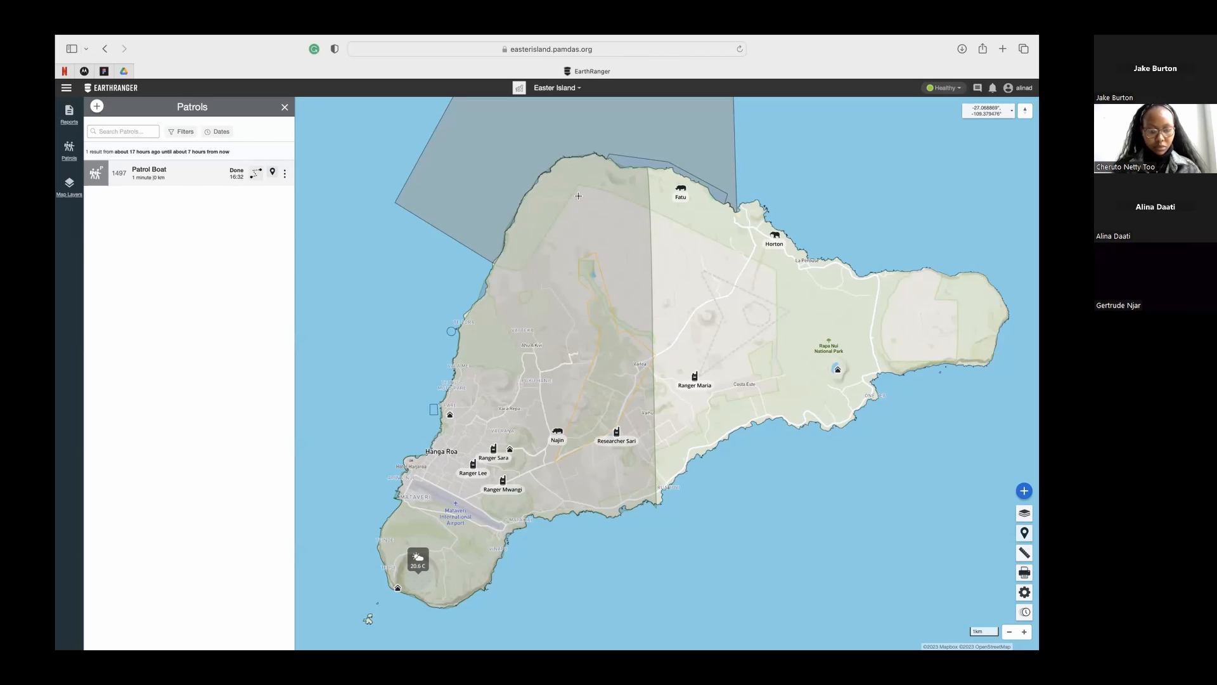
scroll(578, 196, down, 2)
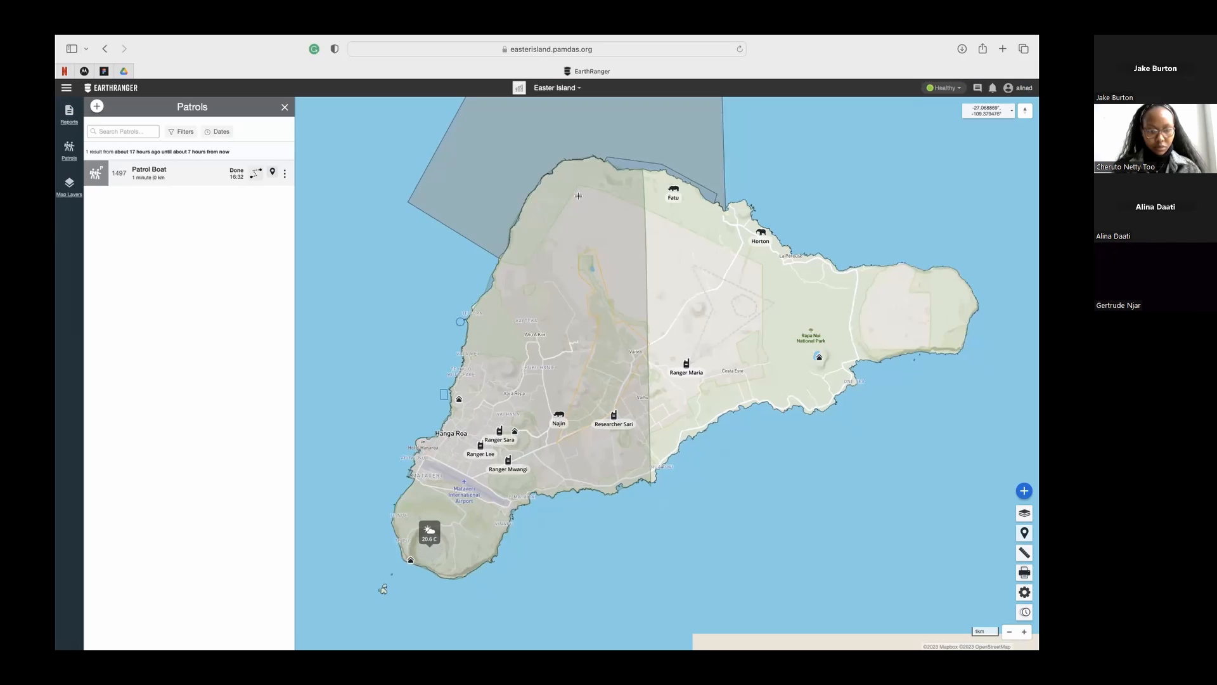
mouse_move(626, 73)
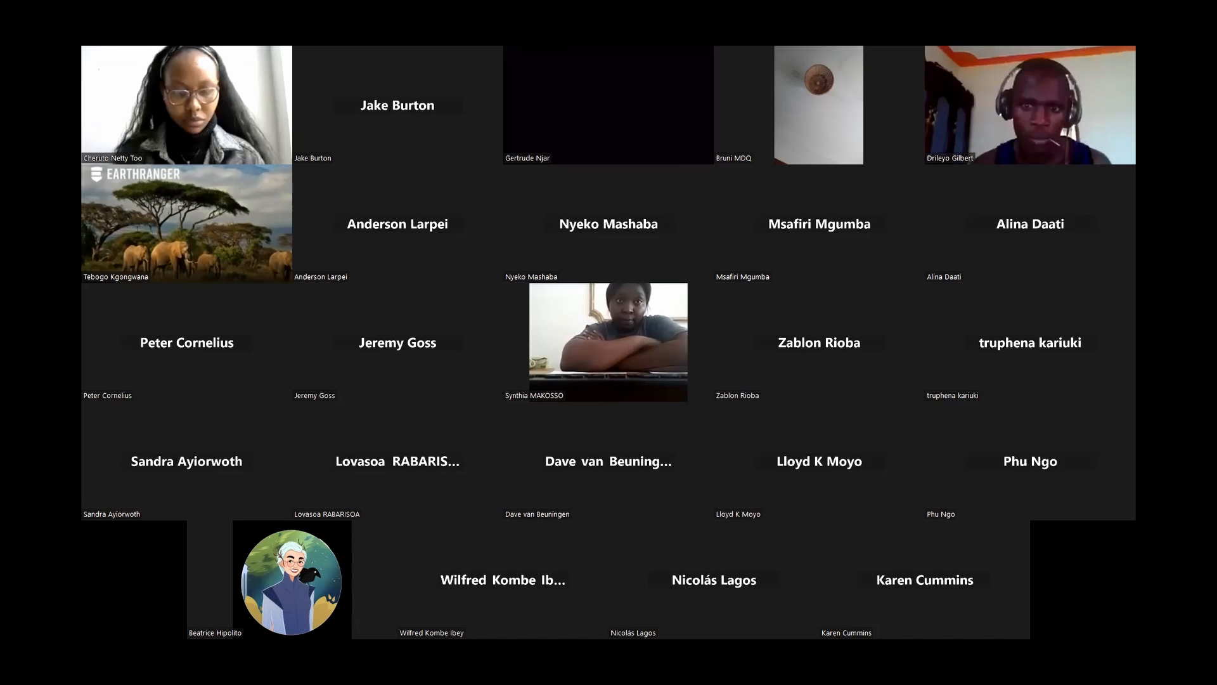
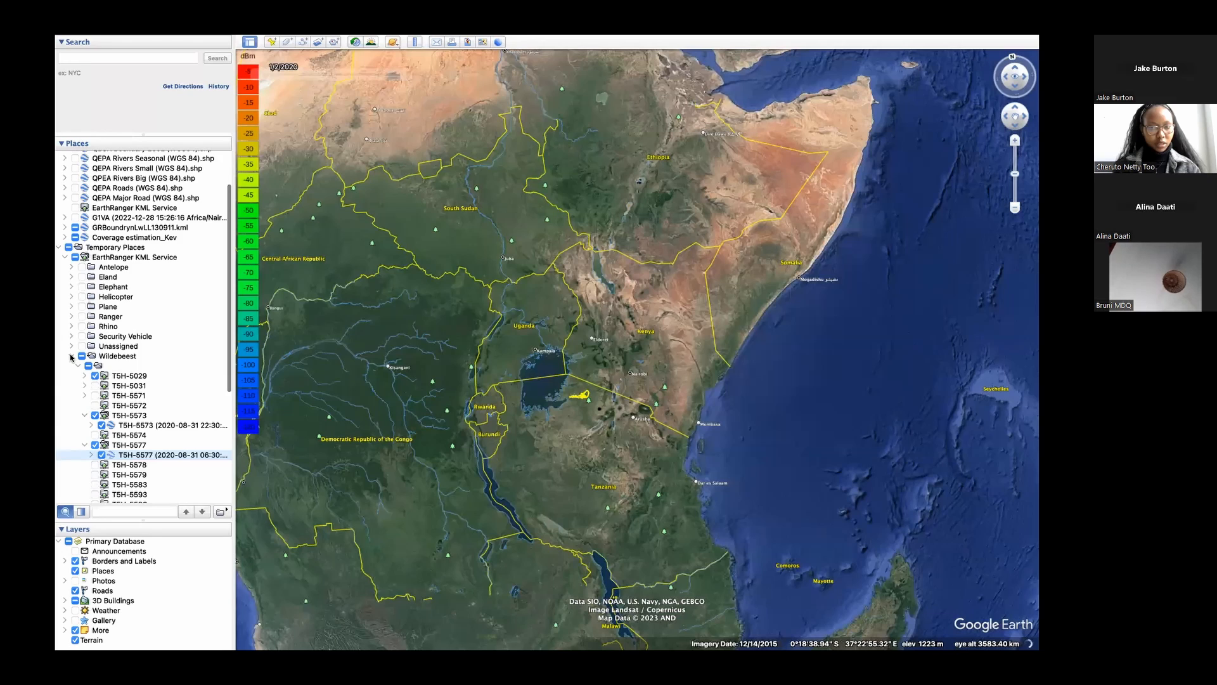
Switch to Google Earth and collapse the T5H-5573 and T5H-5577 entries in the EarthRanger KML Service's Wildebeest folder
click(71, 356)
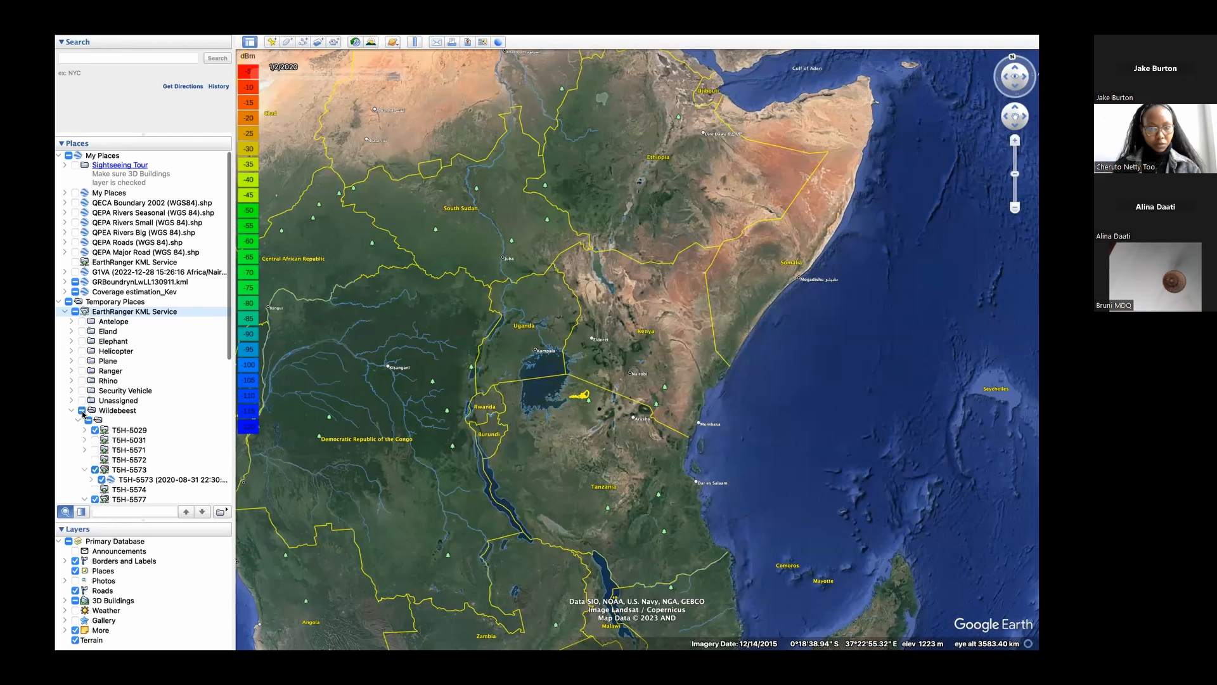
scroll(83, 414, down, 3)
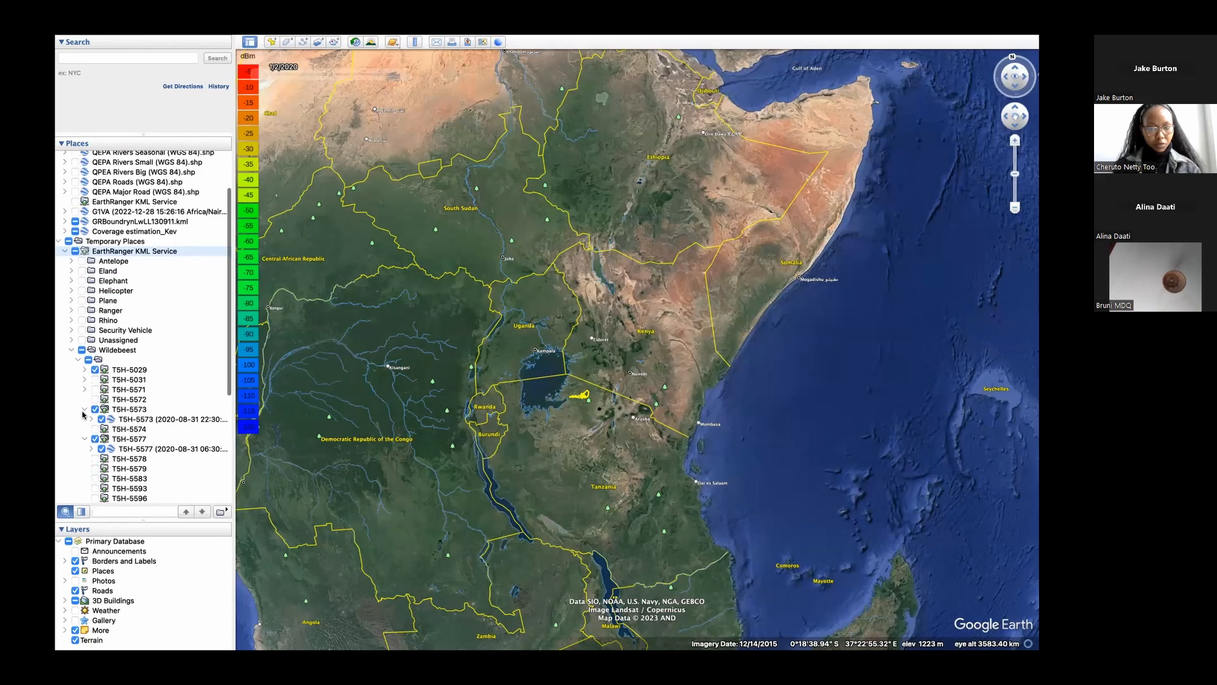
scroll(83, 414, down, 1)
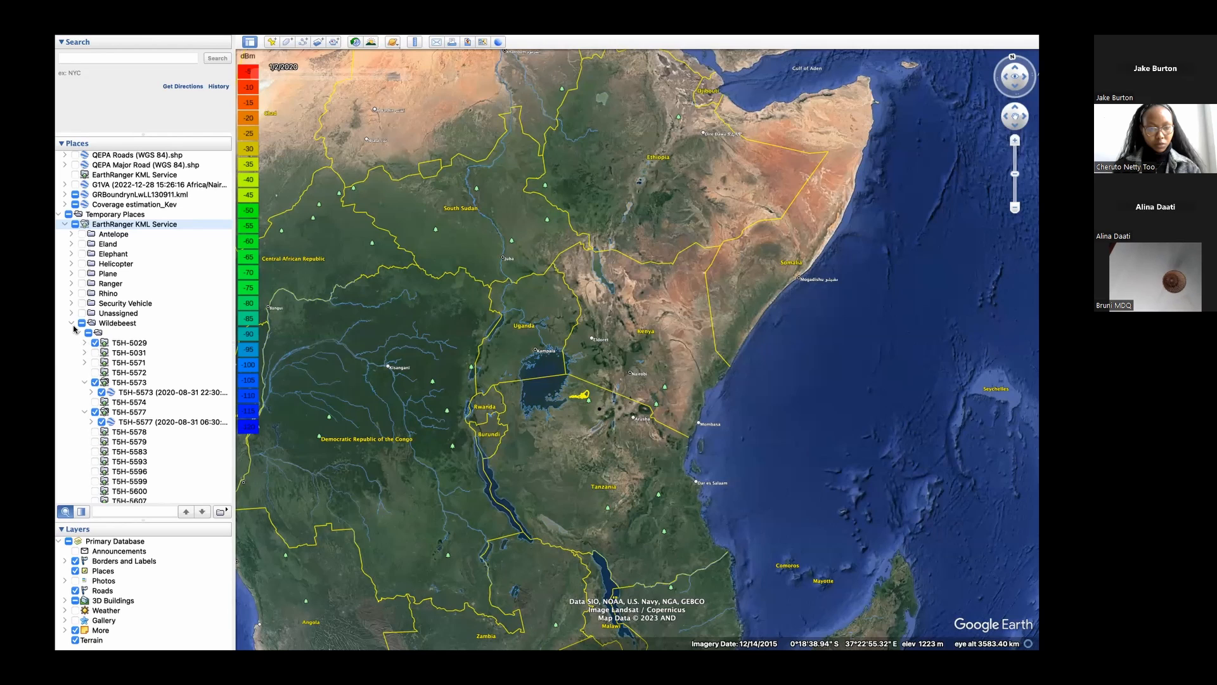
click(85, 382)
click(85, 402)
scroll(151, 375, down, 3)
scroll(152, 378, down, 2)
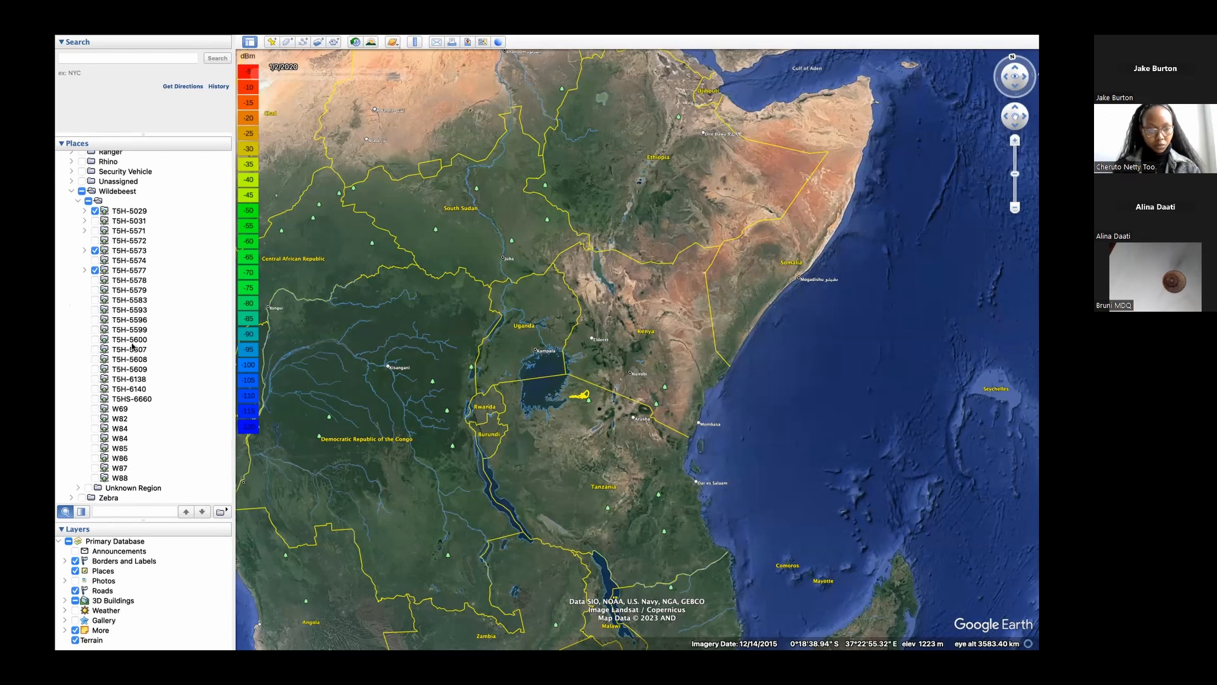
Turn on display of the wildebeest subjects T5H-5031, T5H-5571 and T5H-5572
click(95, 221)
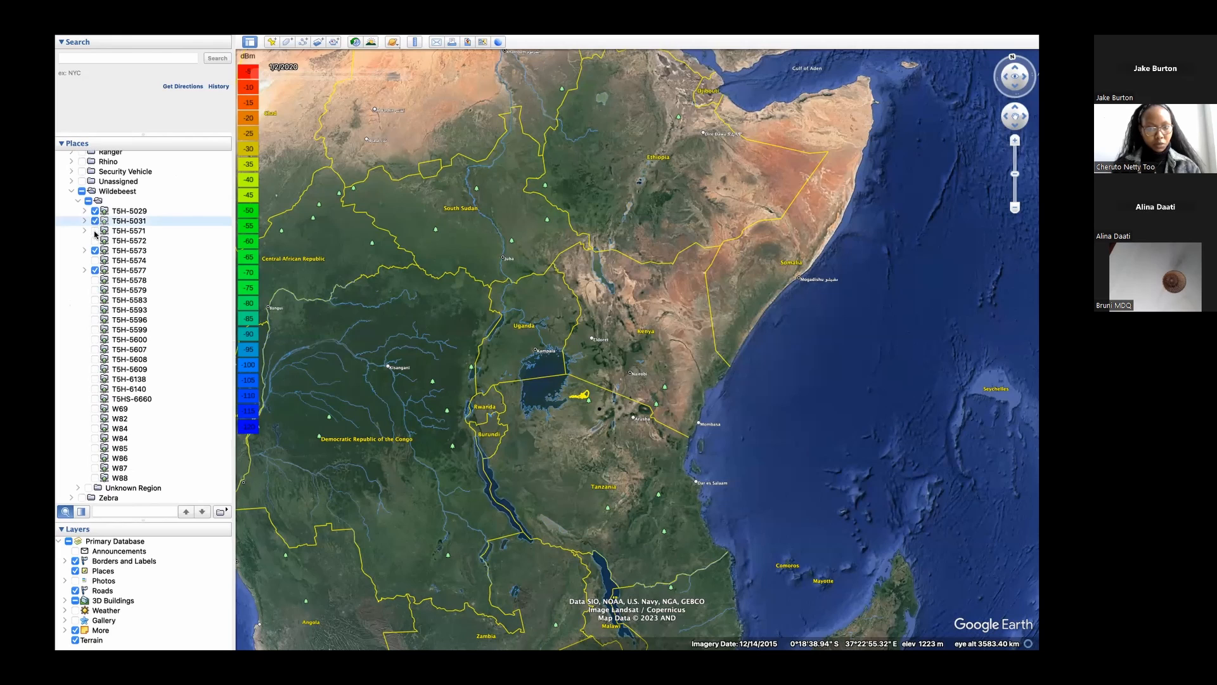
click(95, 231)
click(95, 241)
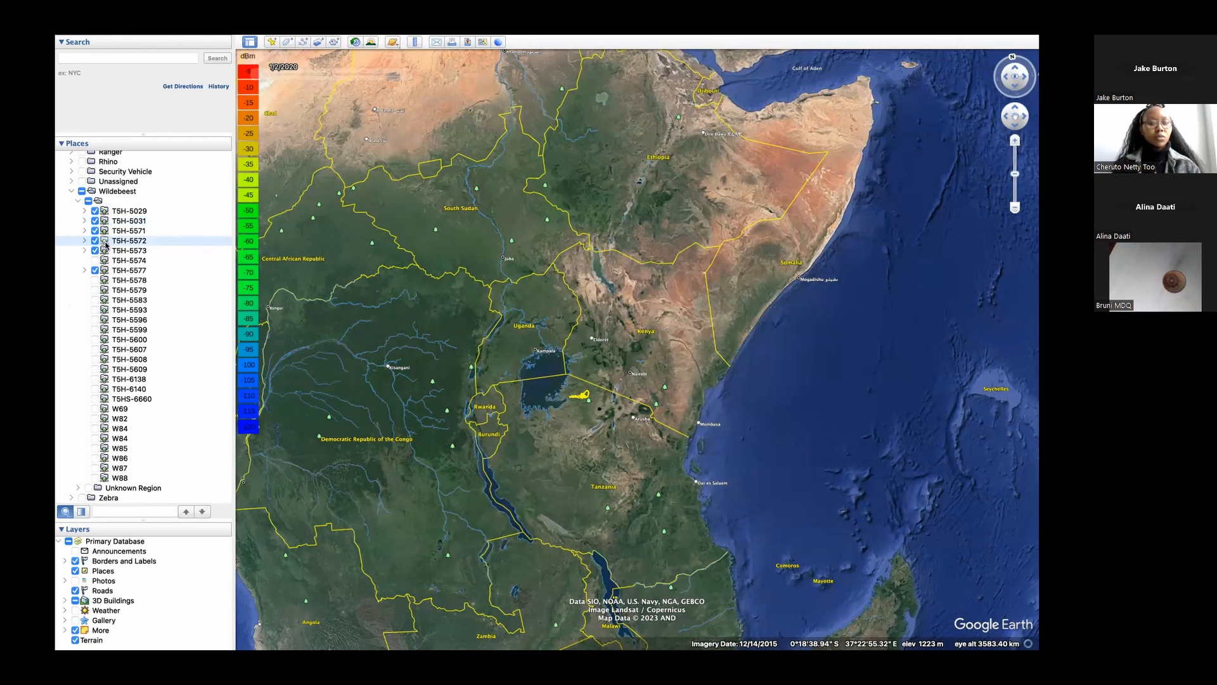
Examine the dated track entry inside wildebeest T5H-5029 and collapse the subject again
click(85, 211)
click(159, 222)
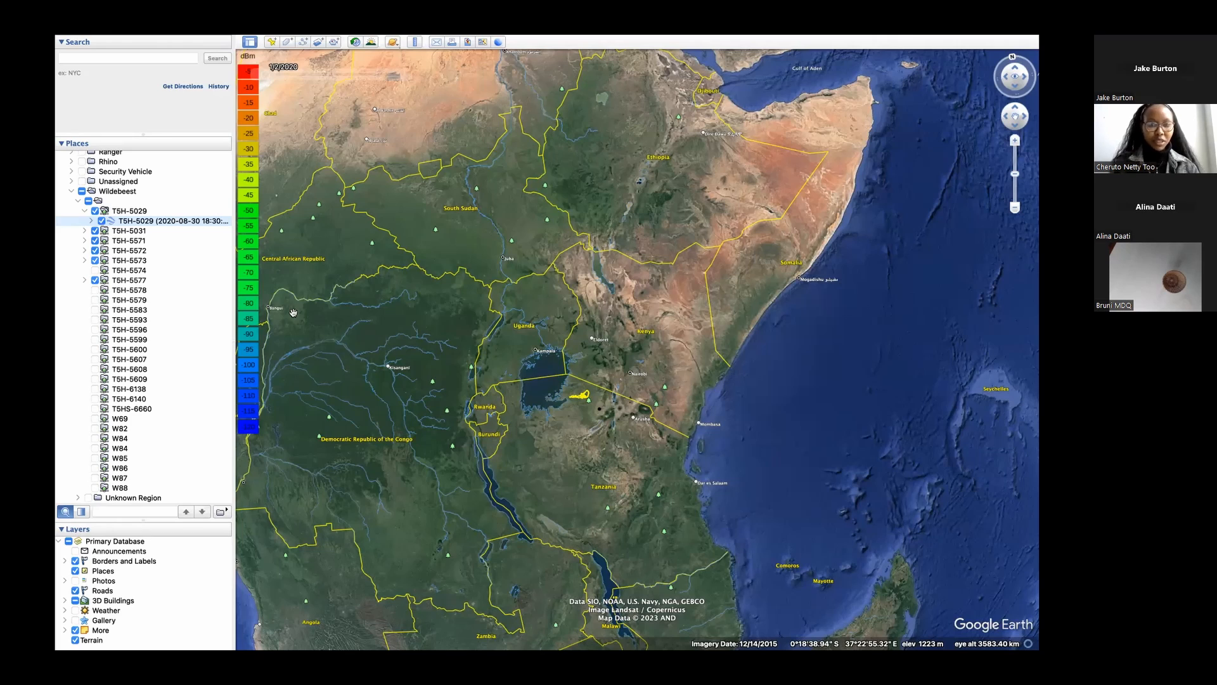
click(84, 211)
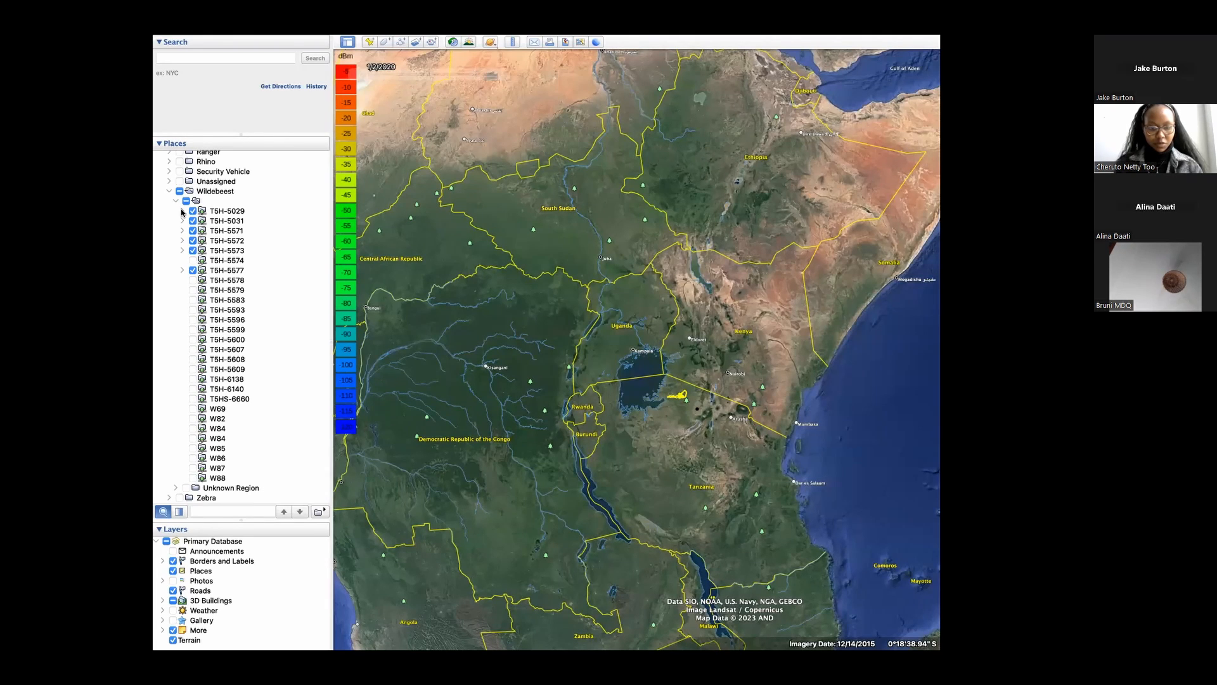
Switch to EarthRanger, clear the "crop" search from the reports, and show the full reports list
key(super+Tab)
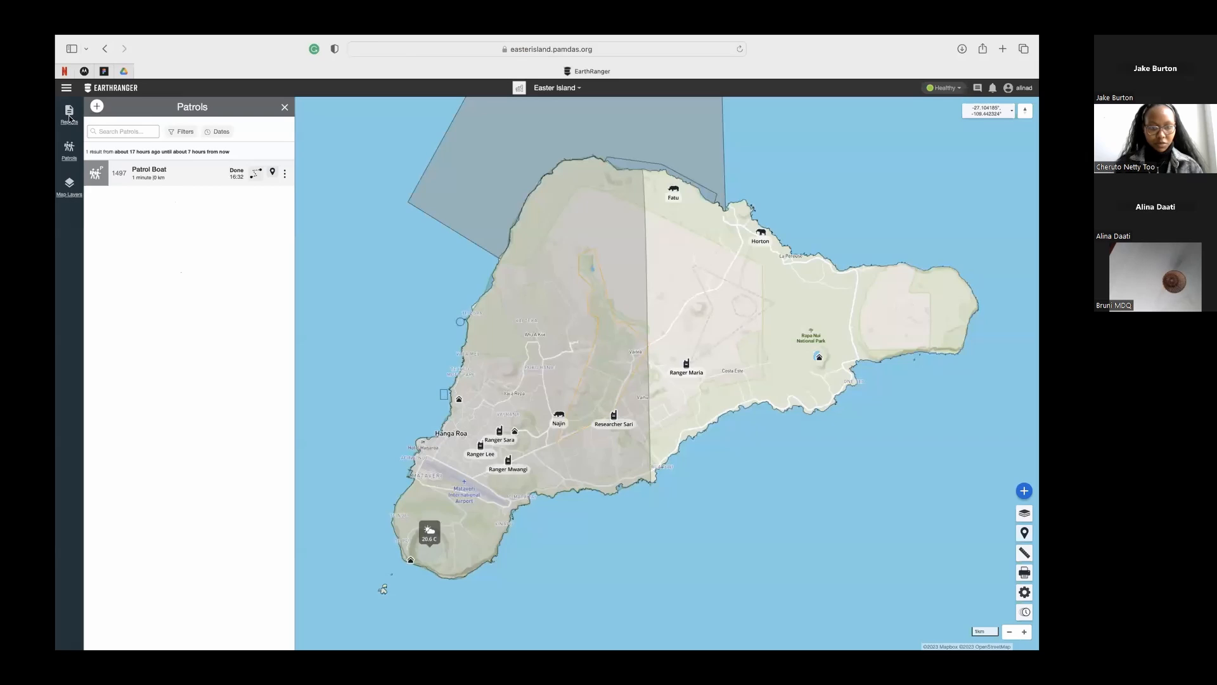
click(70, 119)
click(71, 121)
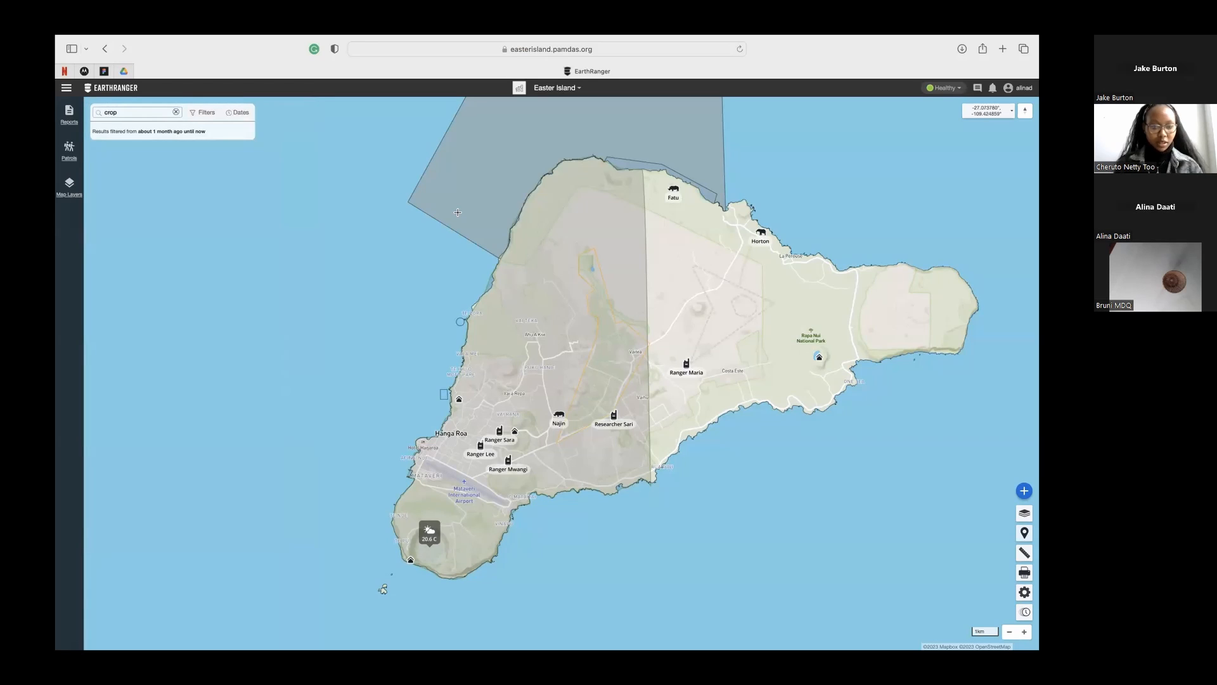
click(176, 112)
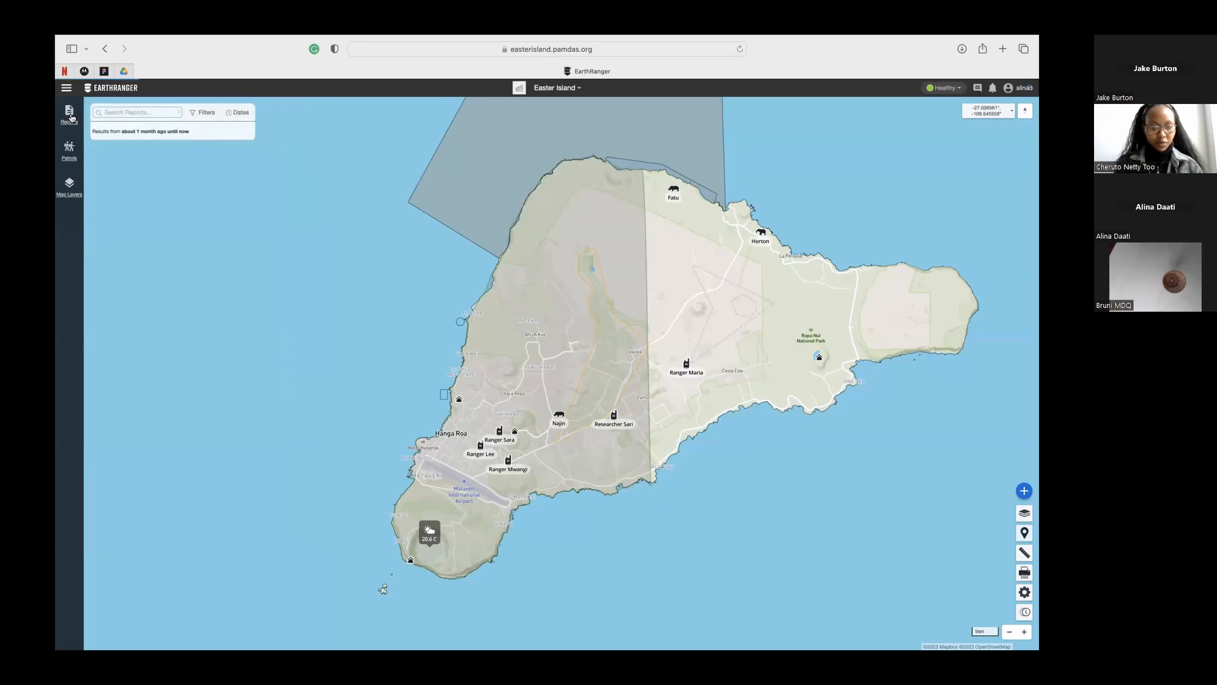
click(70, 114)
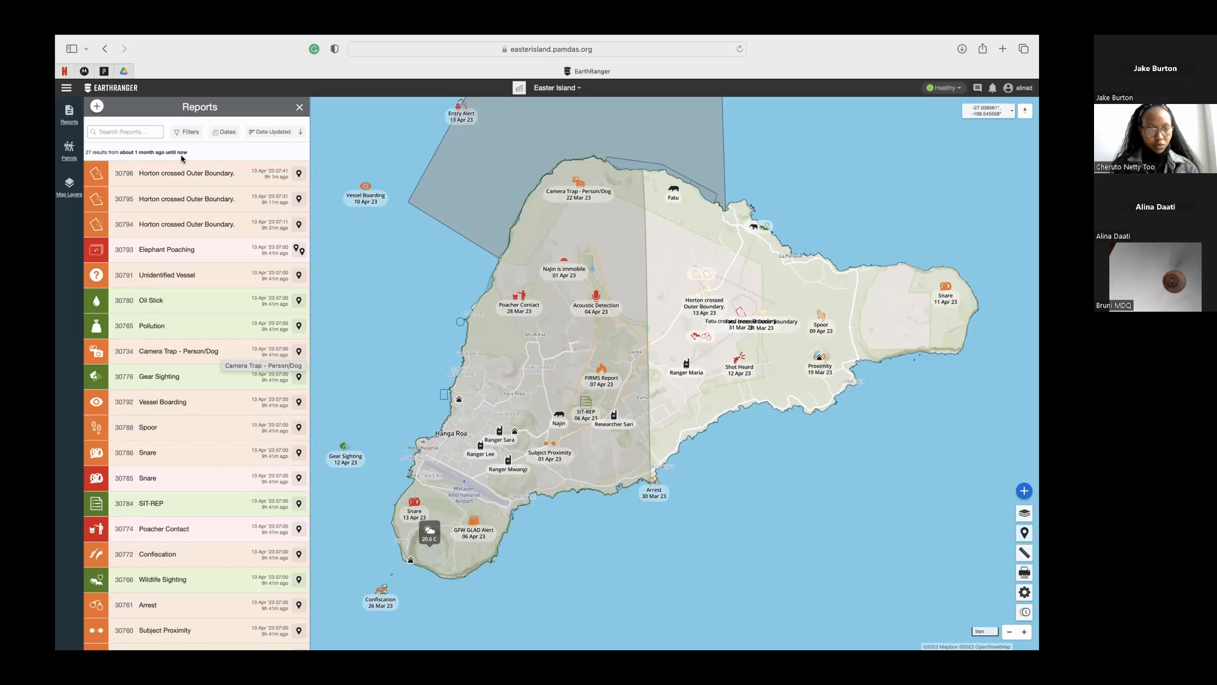
Filter the reports to all states and to Snare as the only report type
click(189, 133)
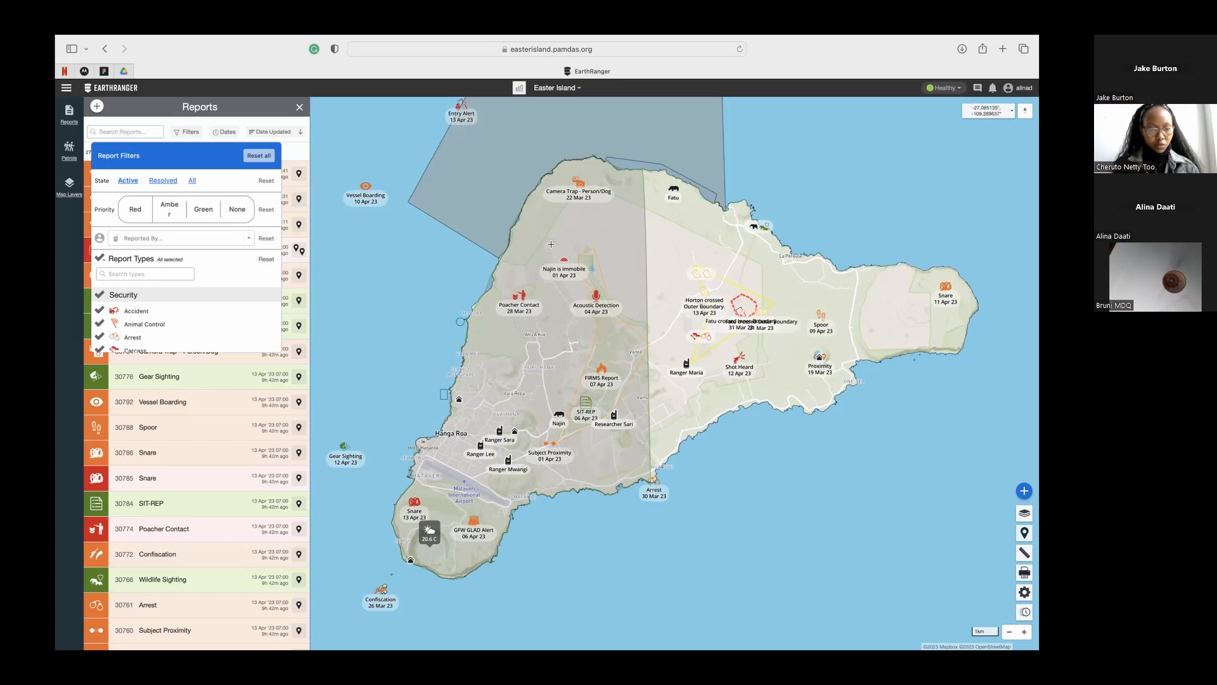
click(192, 182)
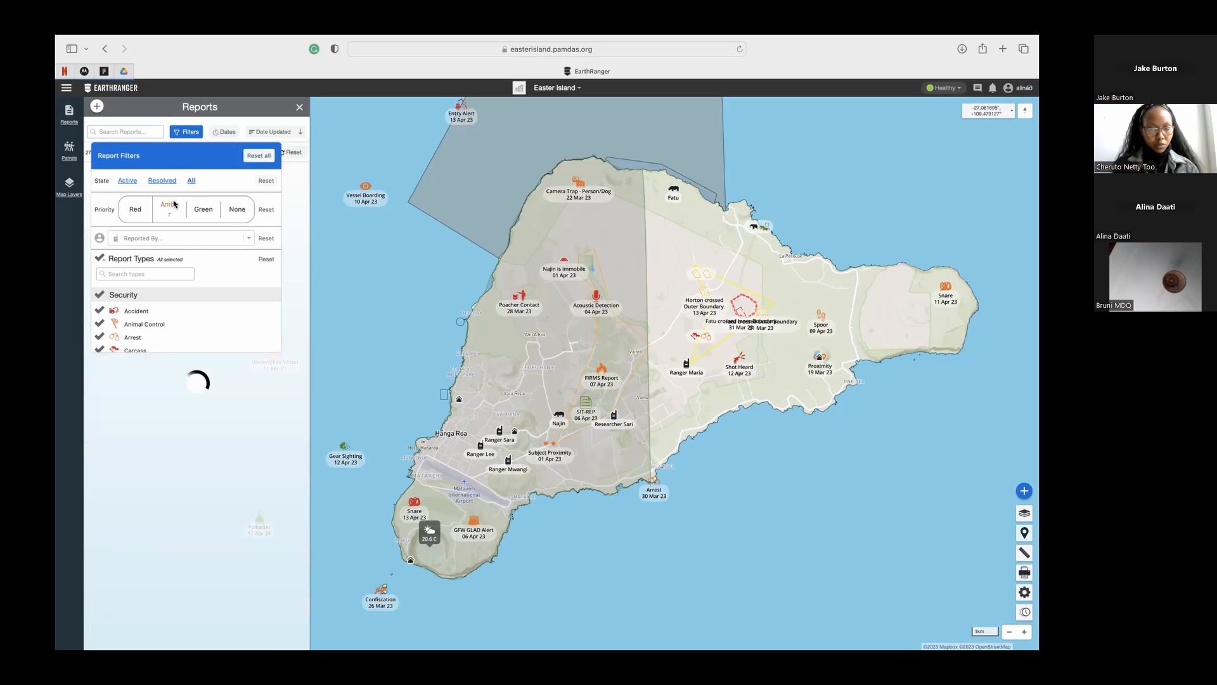
click(101, 259)
click(125, 273)
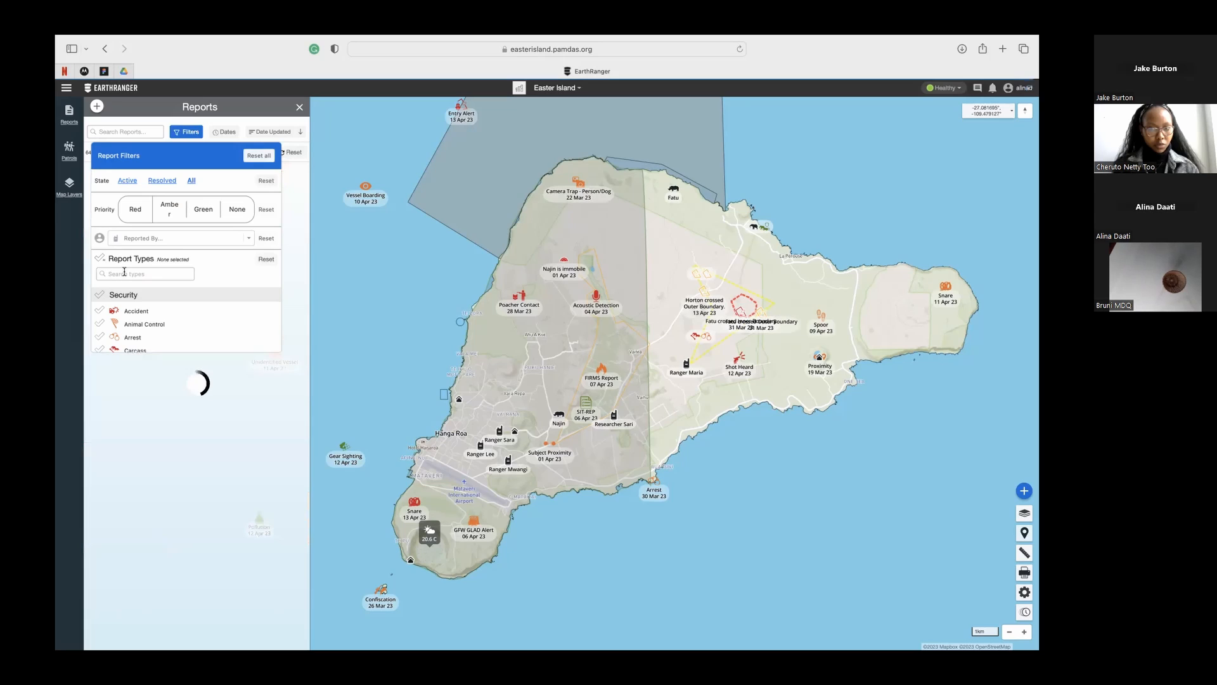
text(snares)
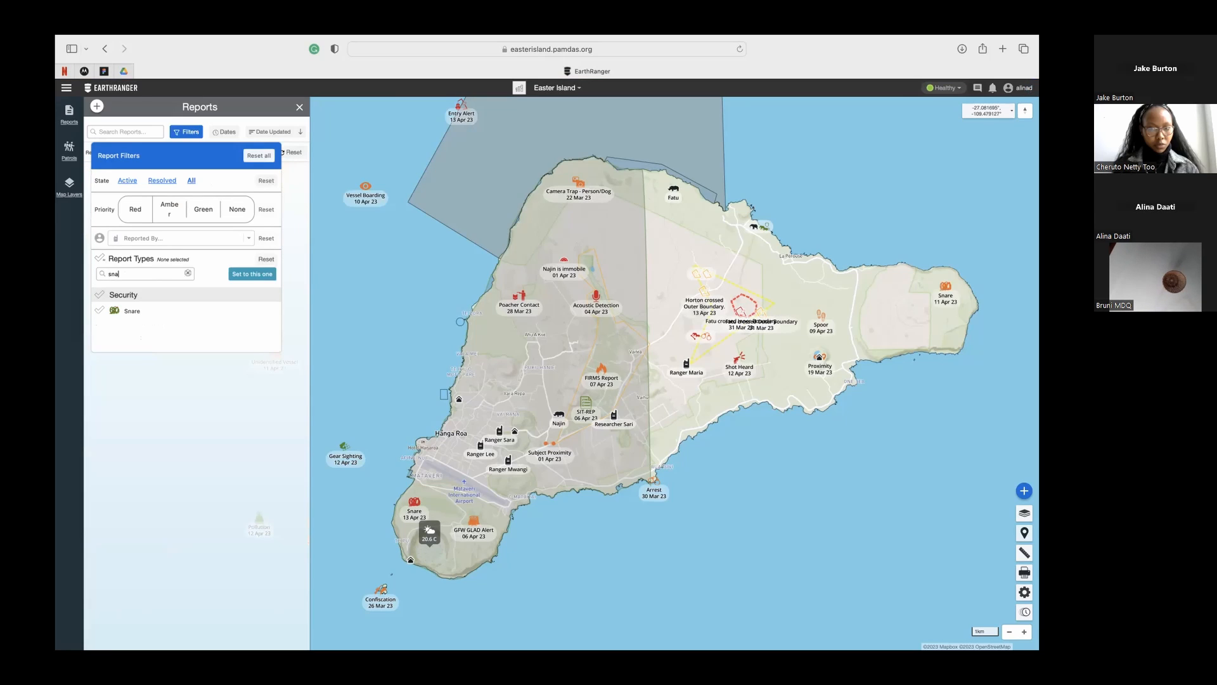
key(BackSpace)
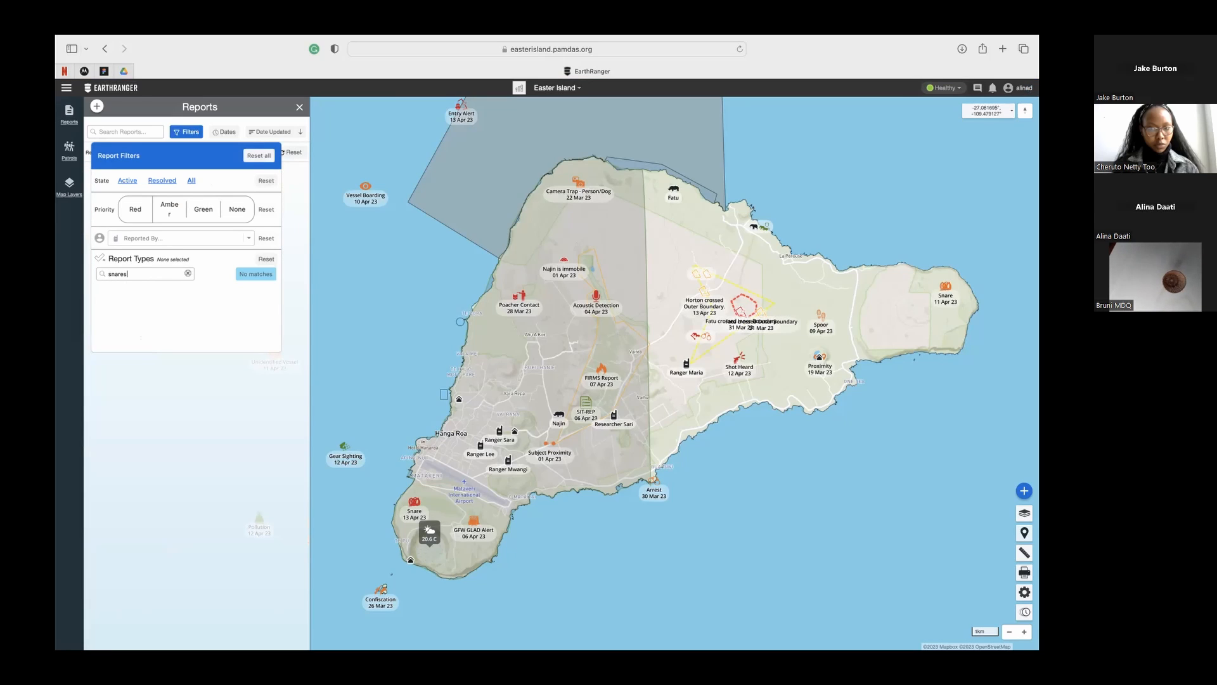
click(102, 310)
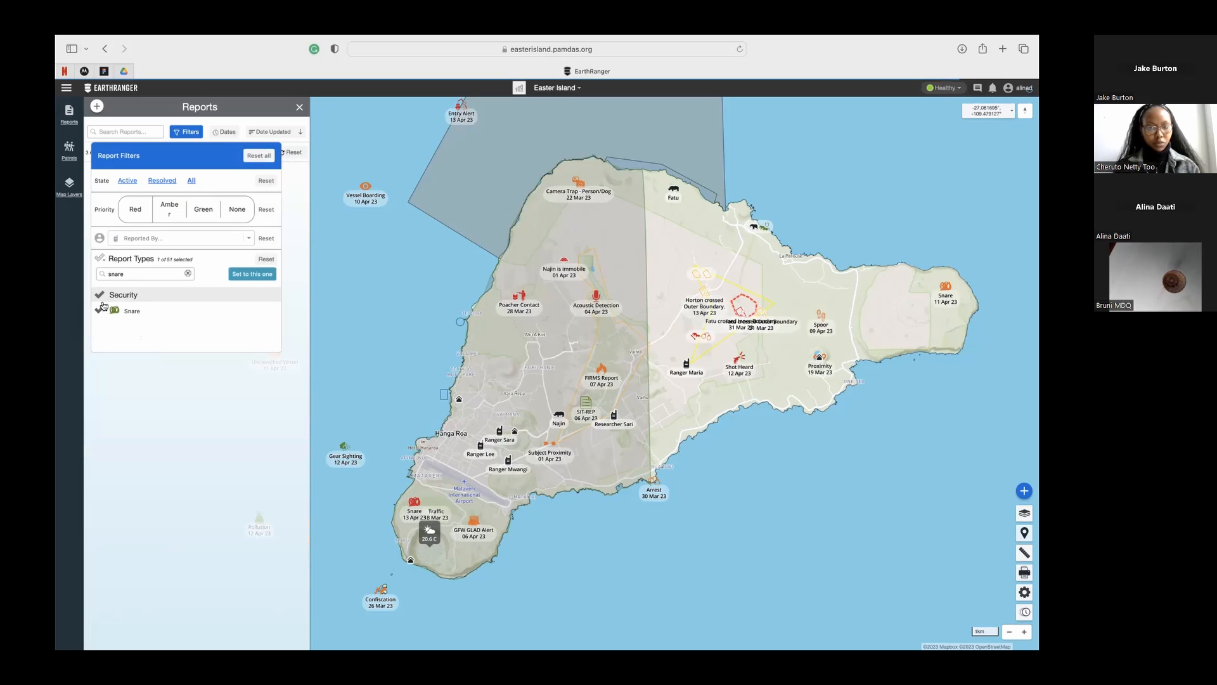
Open the date range options for the reports list
click(220, 139)
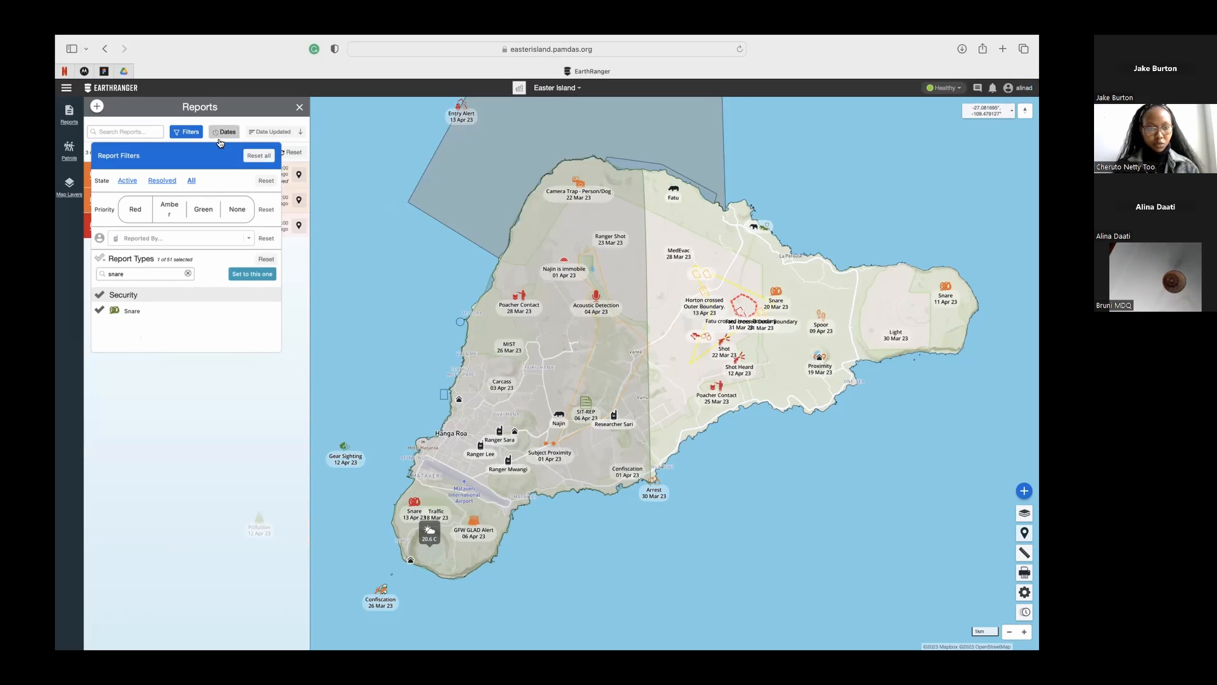